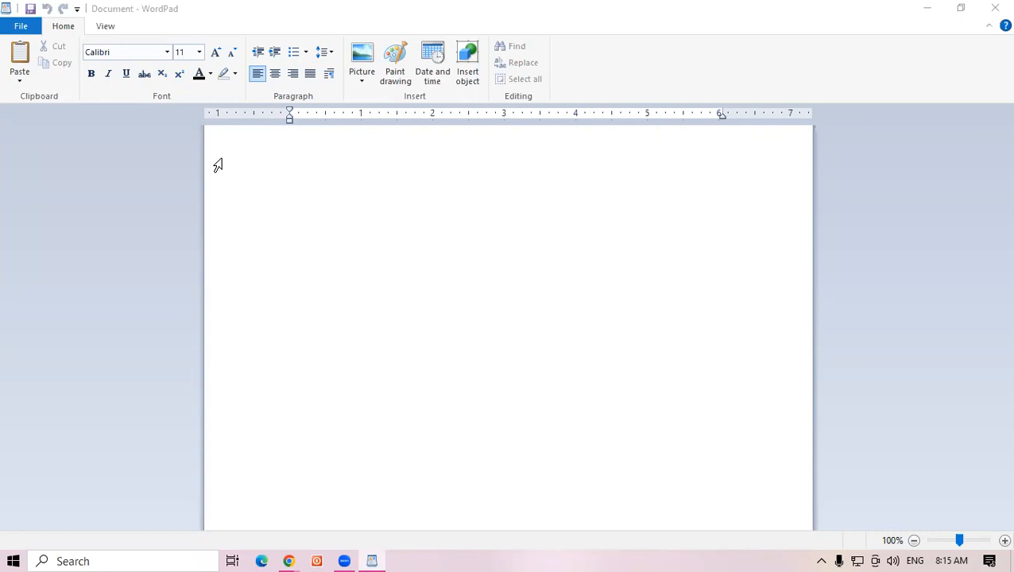
# Enter the heading "What is Computer" on the first line of the empty document.
pyautogui.click(300, 172)
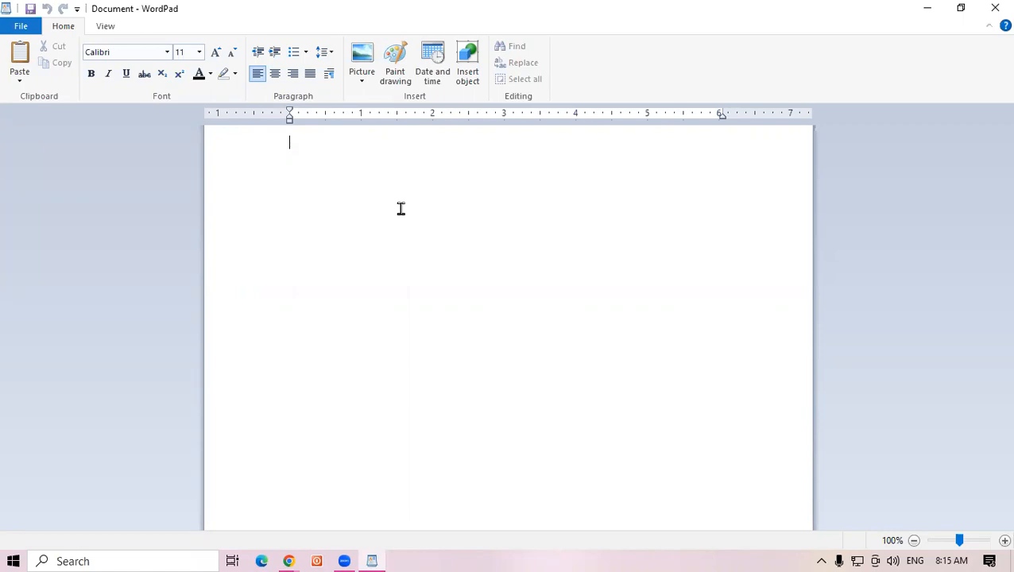
pyautogui.write('Wh')
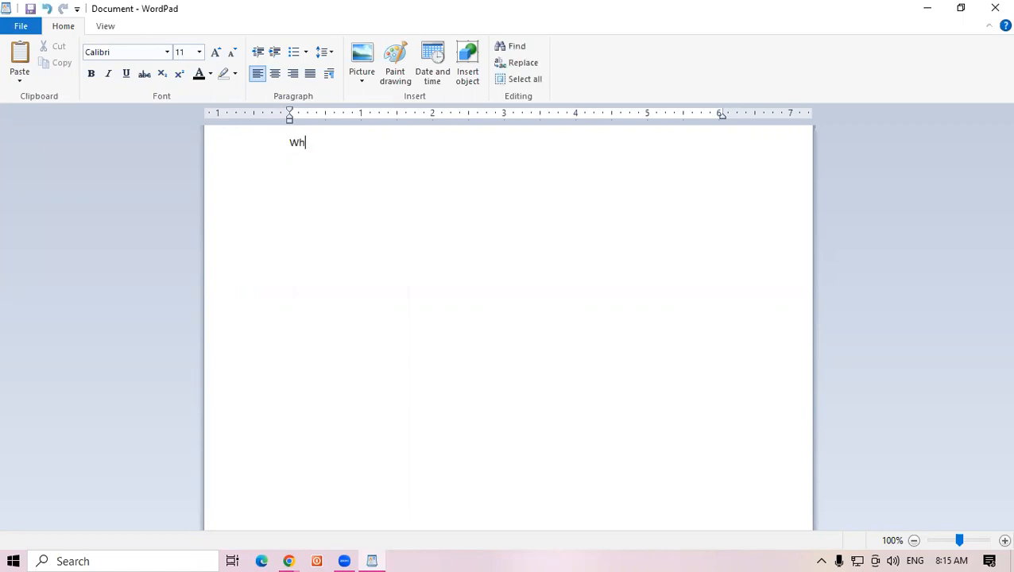
pyautogui.write('a')
pyautogui.press('BackSpace')
pyautogui.press('BackSpace')
pyautogui.press('BackSpace')
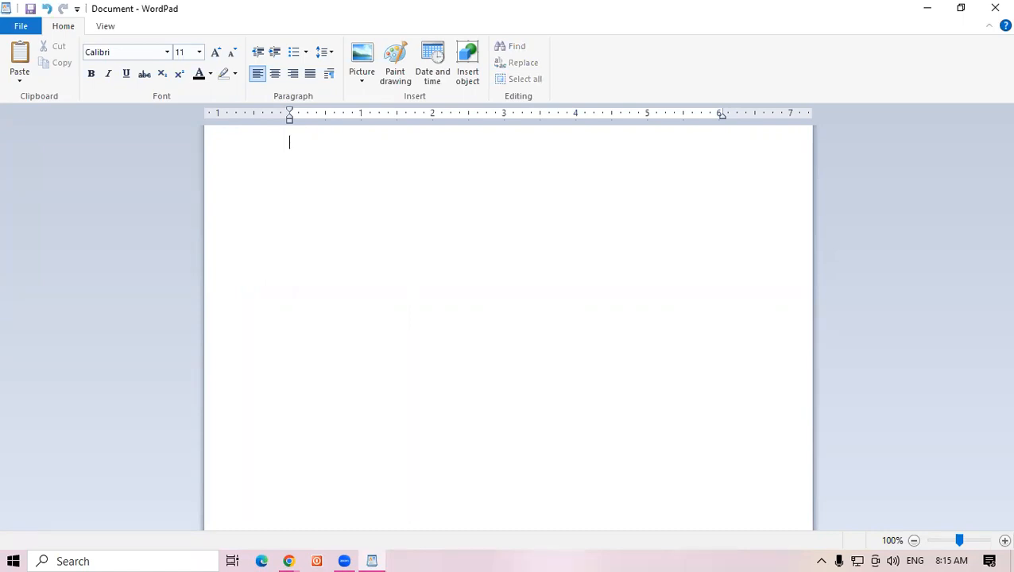
pyautogui.write('What ')
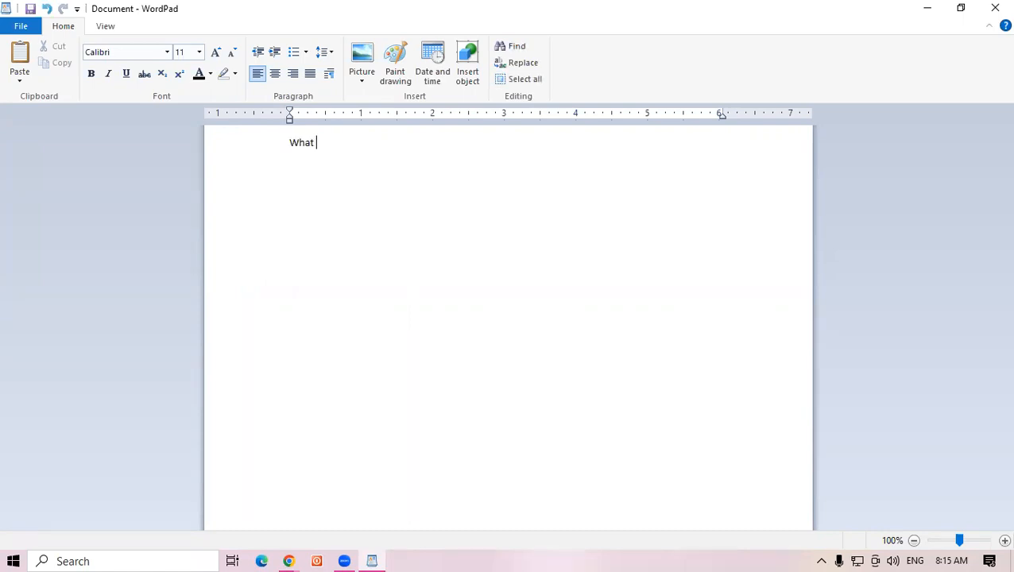
pyautogui.write('is Computer')
# Enlarge the heading "What is Computer" to font size 22.
pyautogui.moveTo(382, 150); pyautogui.dragTo(289, 144)
pyautogui.click(215, 54)
pyautogui.click(215, 55)
pyautogui.click(214, 54)
pyautogui.click(215, 54)
pyautogui.click(215, 54)
pyautogui.click(214, 54)
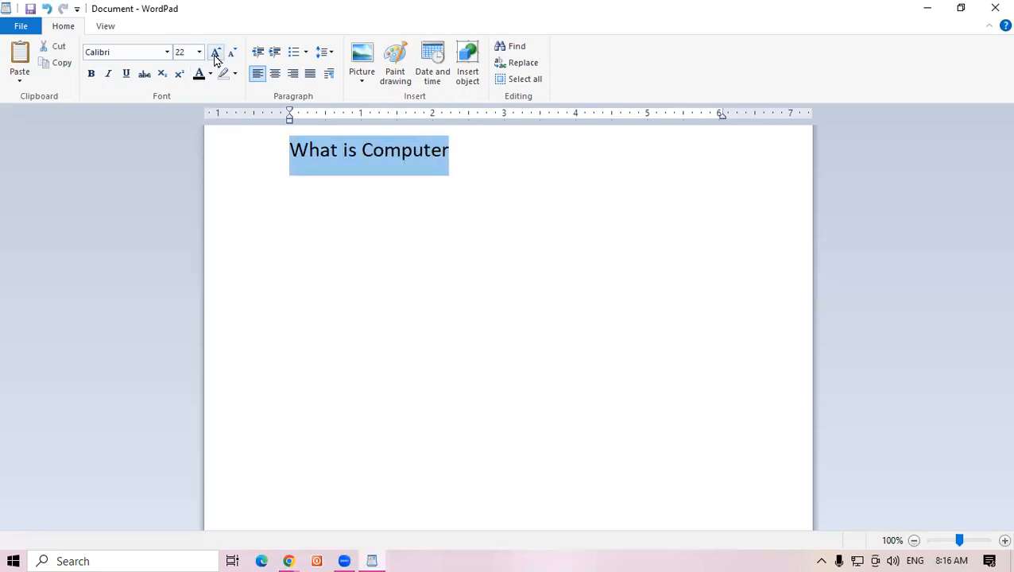
pyautogui.click(523, 169)
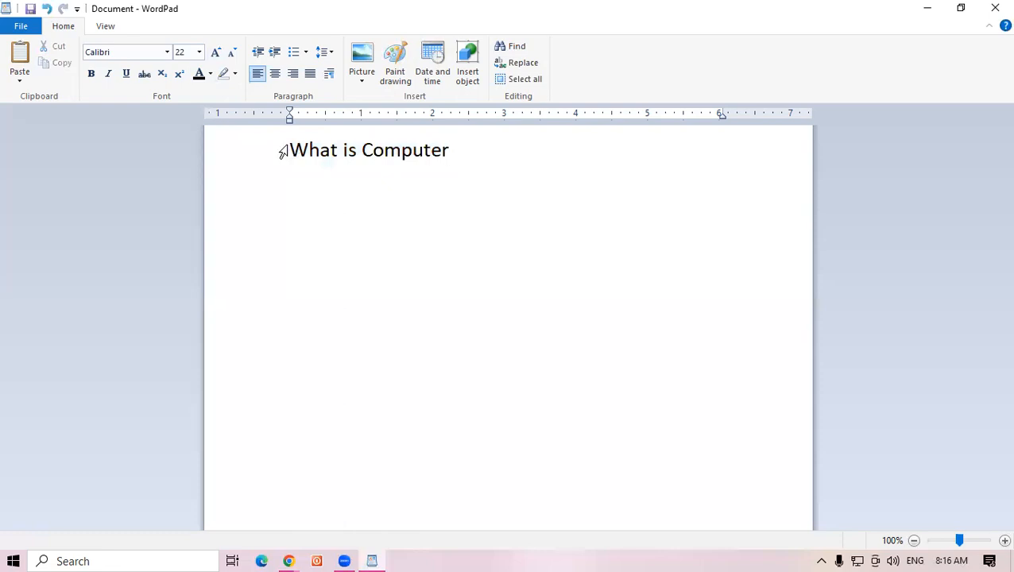
pyautogui.moveTo(290, 150); pyautogui.dragTo(439, 156)
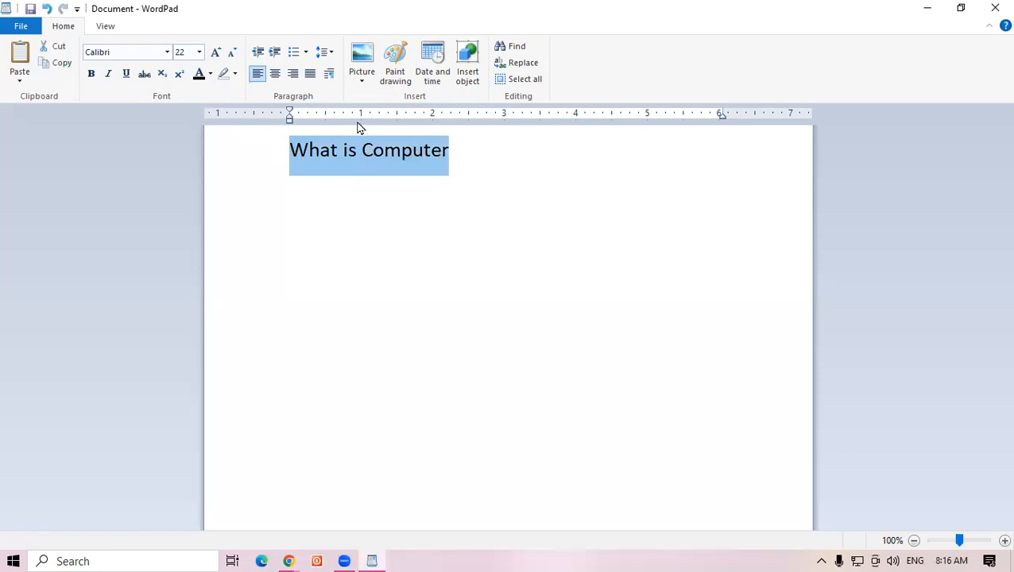
pyautogui.click(442, 156)
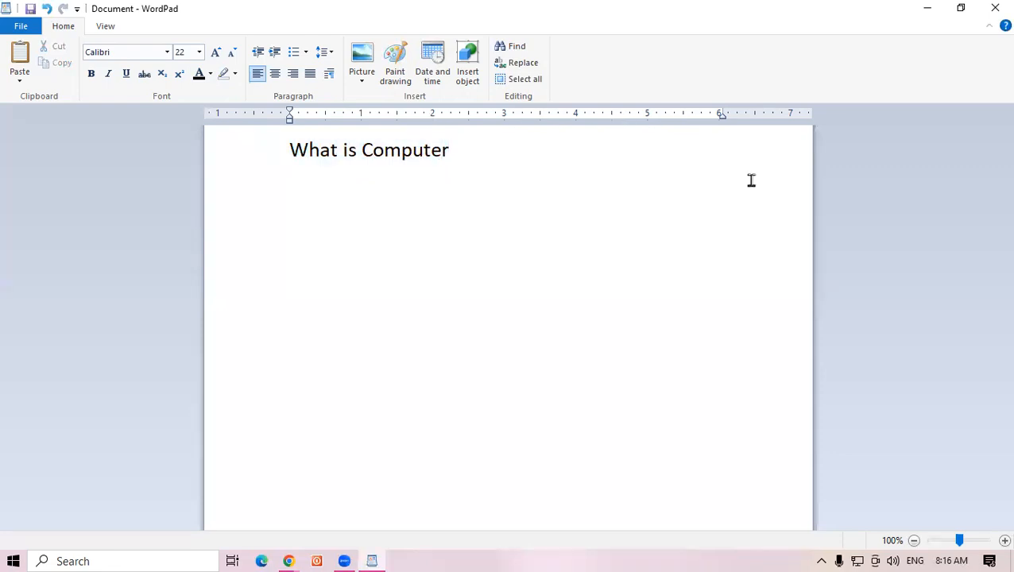
pyautogui.click(466, 151)
# Try shifting the heading across the line with leading spaces, and delete all of those spaces.
pyautogui.click(291, 150)
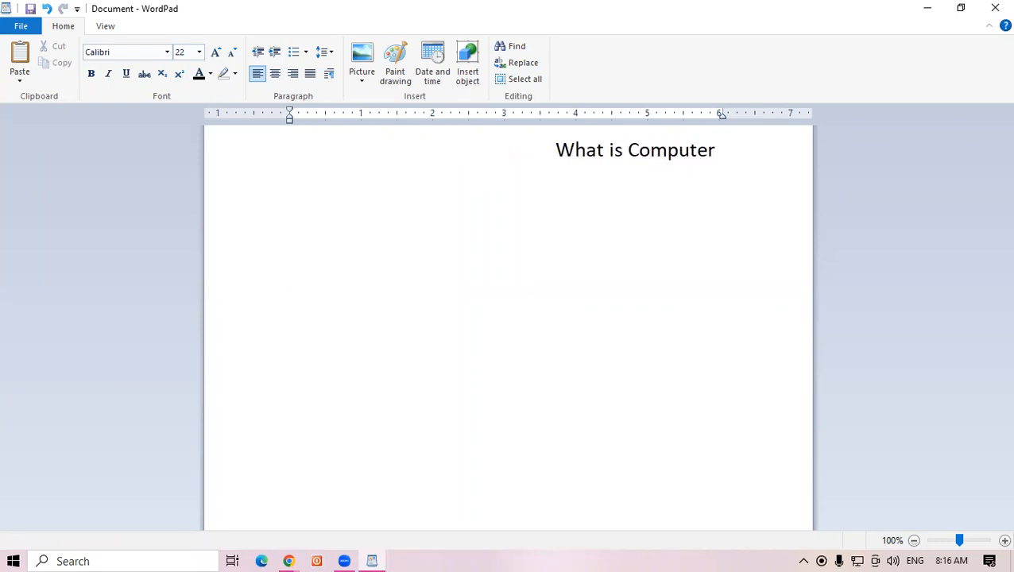
pyautogui.press('BackSpace')
pyautogui.press('BackSpace')
pyautogui.press('BackSpace')
pyautogui.press('BackSpace')
pyautogui.press('BackSpace')
pyautogui.press('BackSpace')
pyautogui.press('BackSpace')
pyautogui.press('BackSpace')
pyautogui.press('BackSpace')
pyautogui.press('BackSpace')
pyautogui.press('BackSpace')
pyautogui.press('BackSpace')
pyautogui.press('BackSpace')
pyautogui.press('BackSpace')
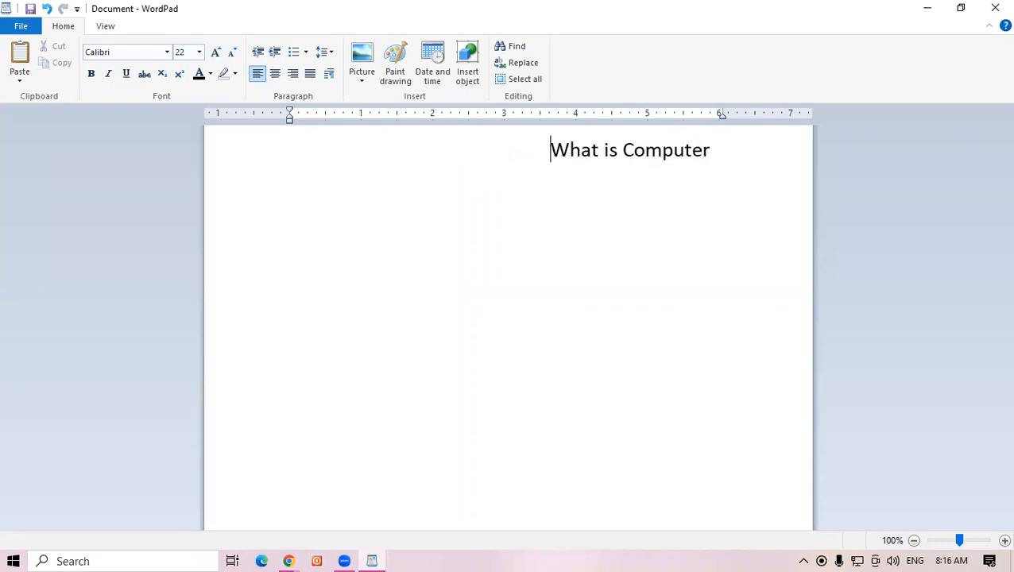
pyautogui.press('BackSpace')
pyautogui.press('BackSpace')
pyautogui.press('BackSpace')
pyautogui.press('BackSpace')
pyautogui.press('BackSpace')
pyautogui.press('BackSpace')
pyautogui.press('BackSpace')
pyautogui.press('BackSpace')
pyautogui.press('BackSpace')
pyautogui.press('BackSpace')
pyautogui.press('BackSpace')
pyautogui.press('BackSpace')
pyautogui.press('BackSpace')
pyautogui.press('BackSpace')
pyautogui.press('BackSpace')
pyautogui.press('BackSpace')
pyautogui.press('BackSpace')
pyautogui.press('BackSpace')
pyautogui.press('BackSpace')
pyautogui.press('BackSpace')
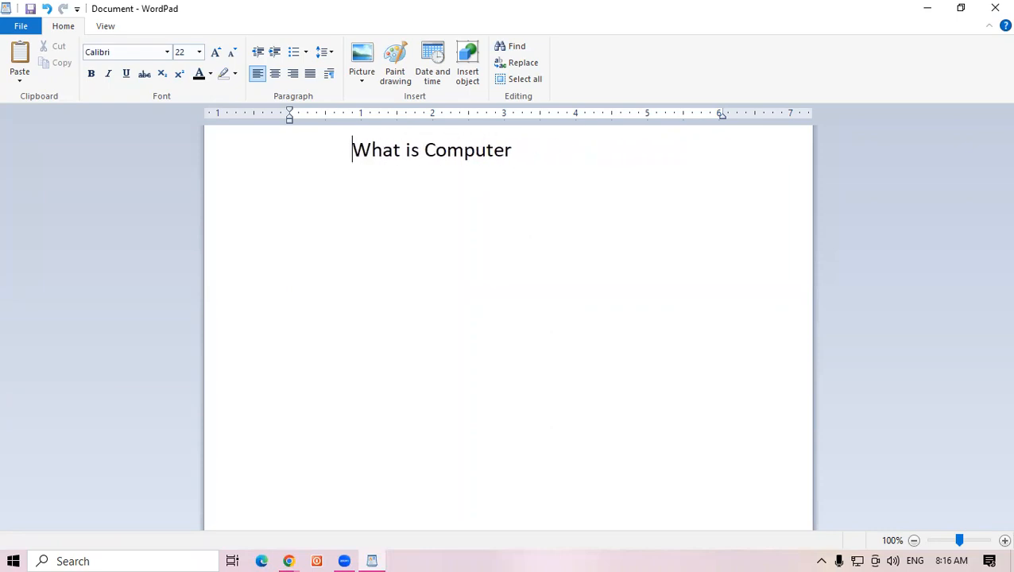
pyautogui.press('BackSpace')
pyautogui.press('BackSpace')
pyautogui.press('BackSpace')
pyautogui.press('BackSpace')
pyautogui.press('BackSpace')
pyautogui.press('BackSpace')
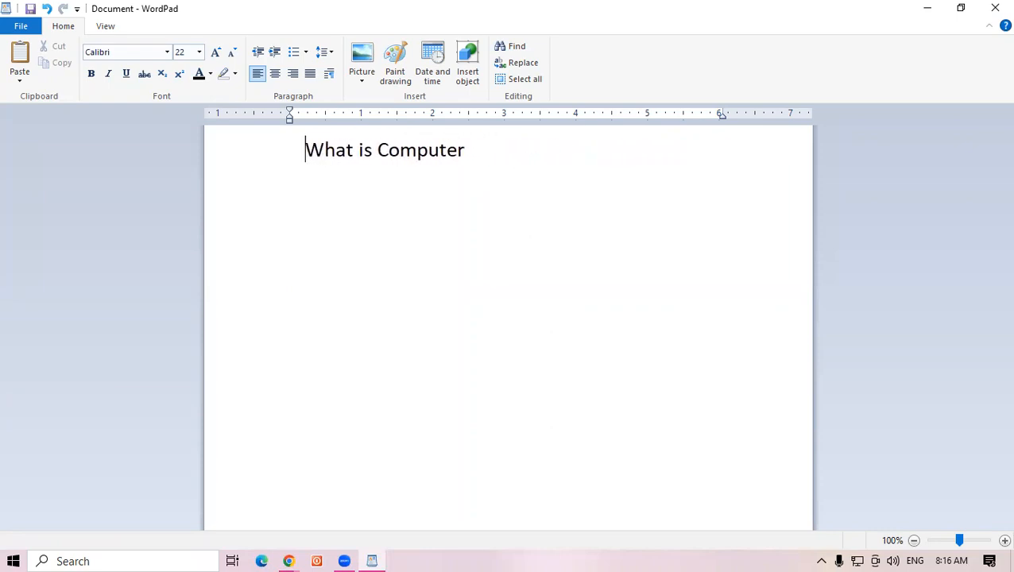
pyautogui.press('BackSpace')
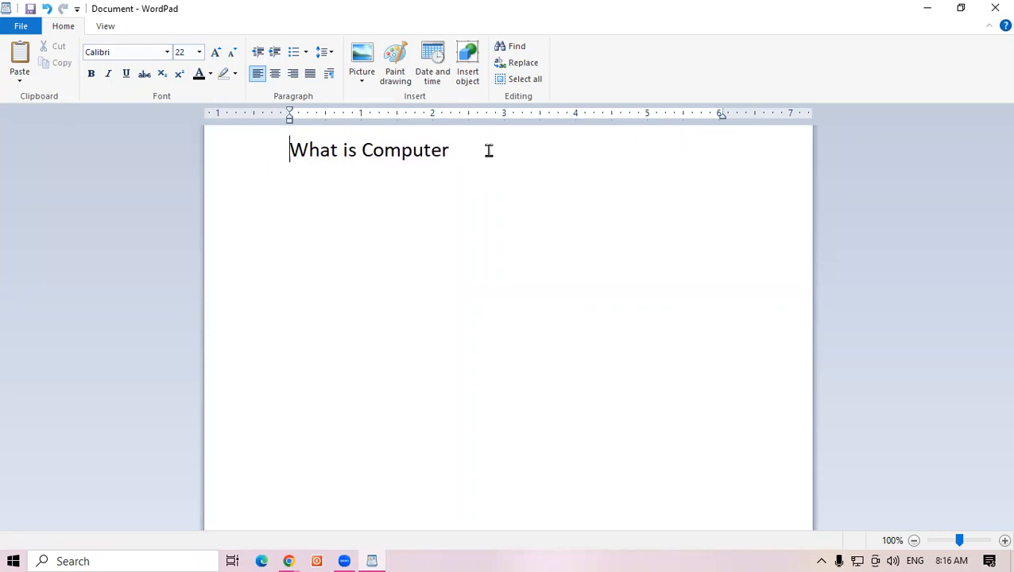
# Try out right, centre, left and justified paragraph alignment on the heading using the ribbon commands.
pyautogui.moveTo(308, 151); pyautogui.dragTo(445, 156)
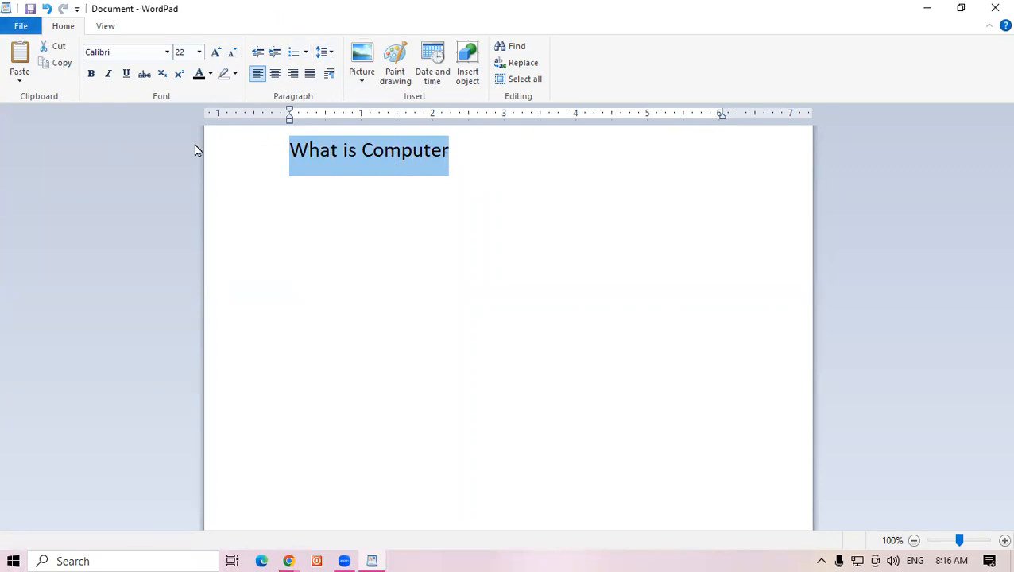
pyautogui.click(294, 73)
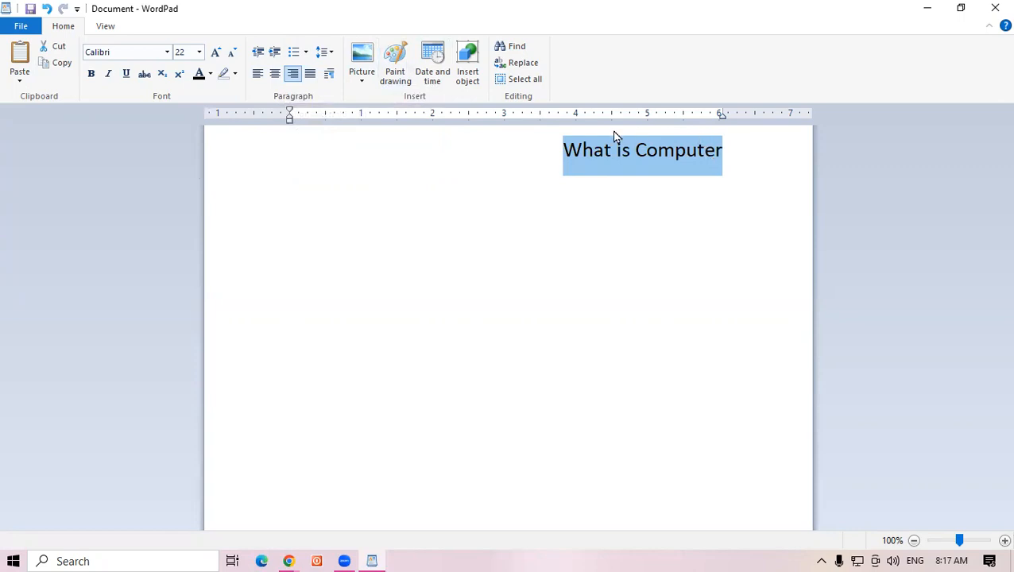
pyautogui.click(275, 74)
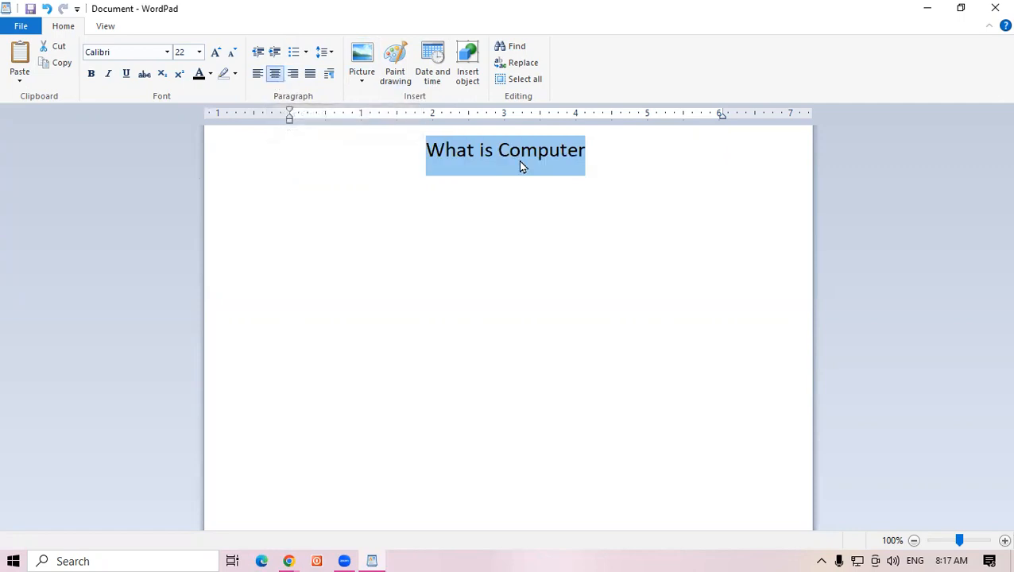
pyautogui.click(258, 75)
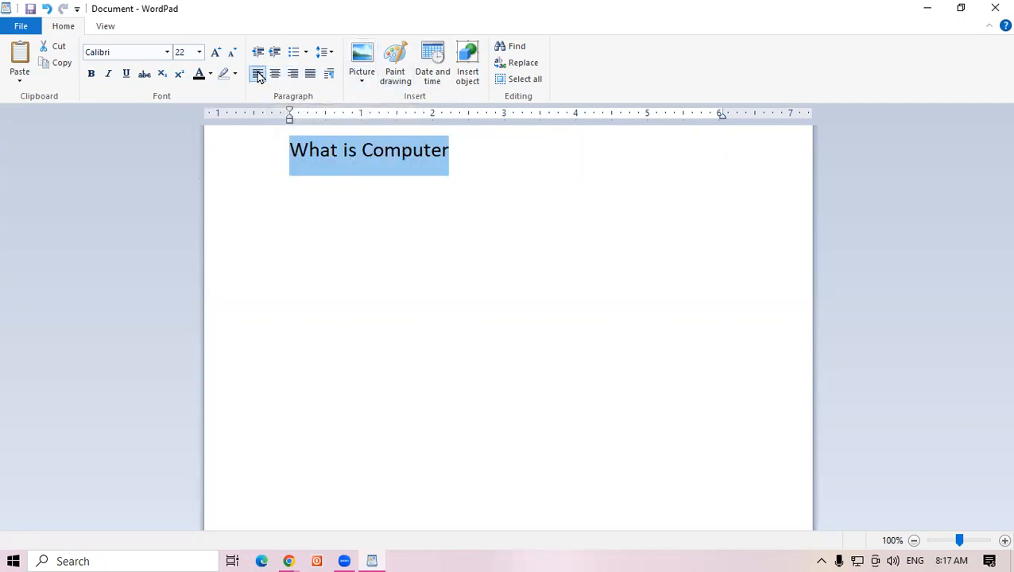
pyautogui.click(313, 73)
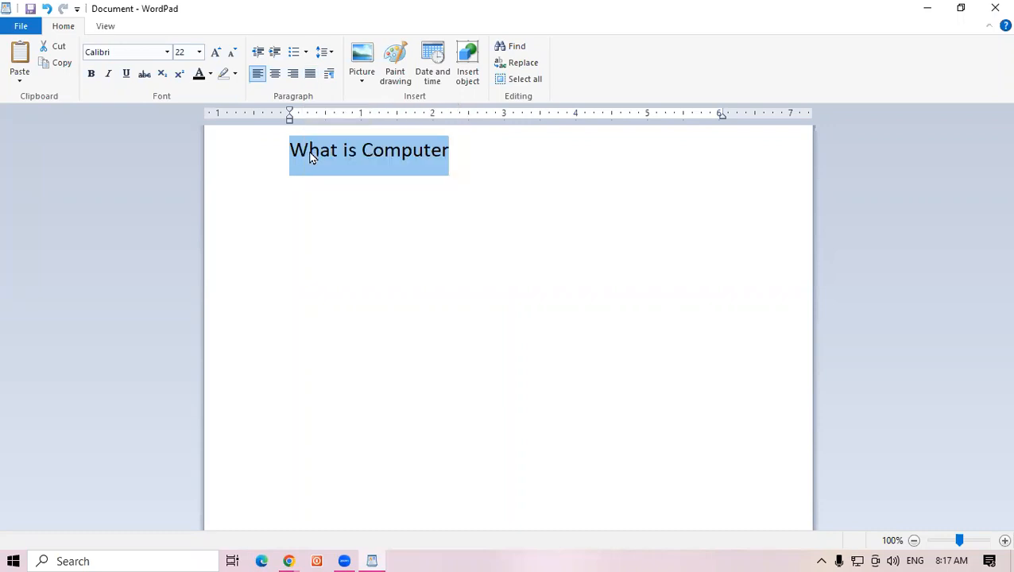
pyautogui.click(450, 151)
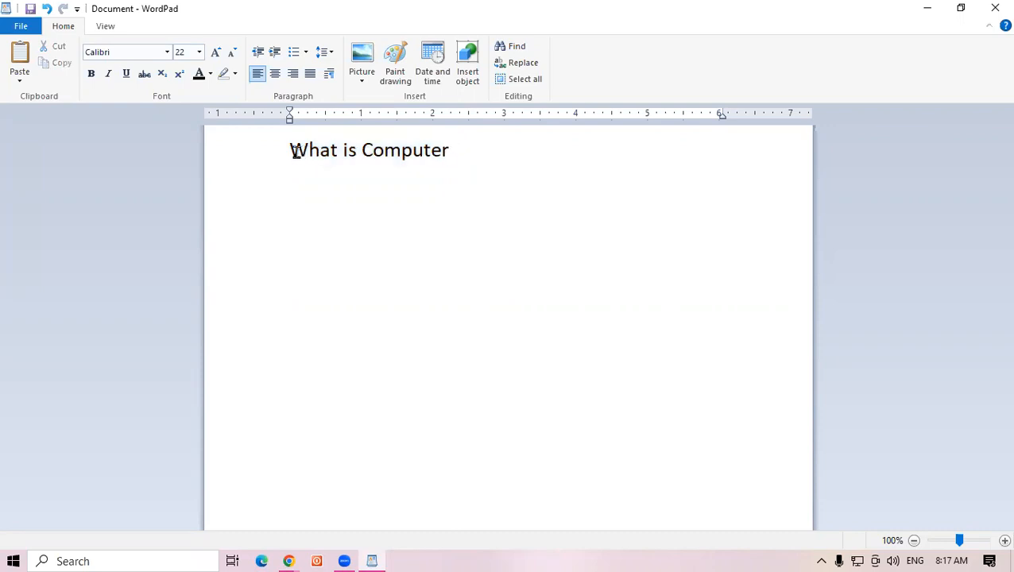
# Cycle the heading through centred, right, justified and centred alignment, and return it to left alignment.
pyautogui.moveTo(291, 151); pyautogui.dragTo(425, 156)
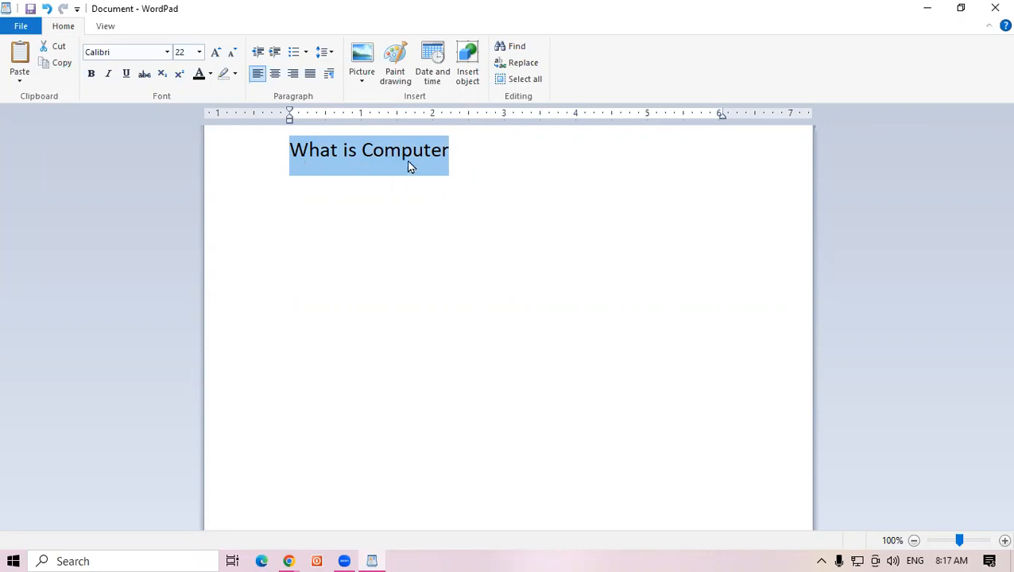
pyautogui.click(463, 154)
pyautogui.moveTo(430, 152); pyautogui.dragTo(306, 148)
pyautogui.hotkey('ctrl', 'e')
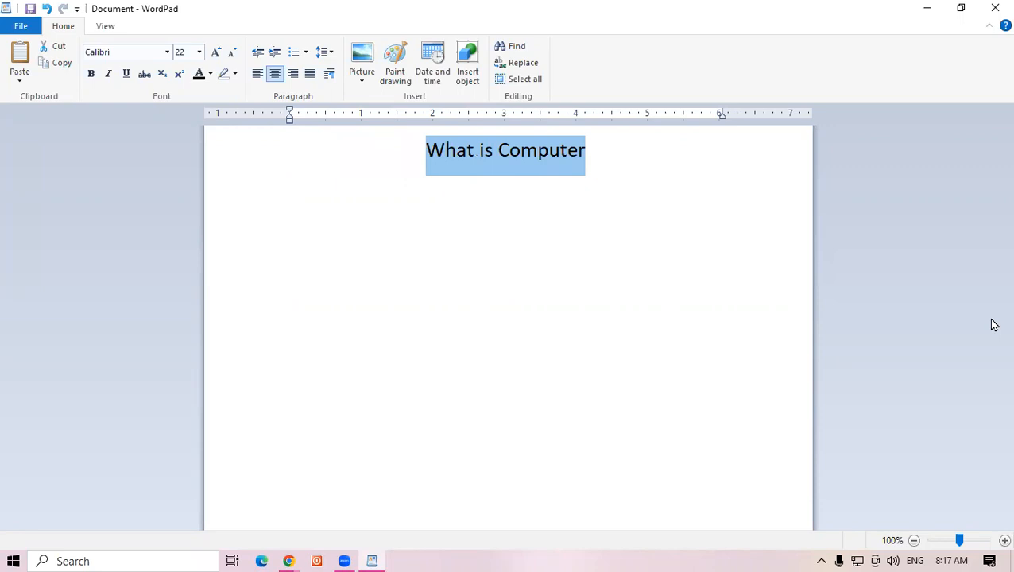
pyautogui.hotkey('ctrl', 'r')
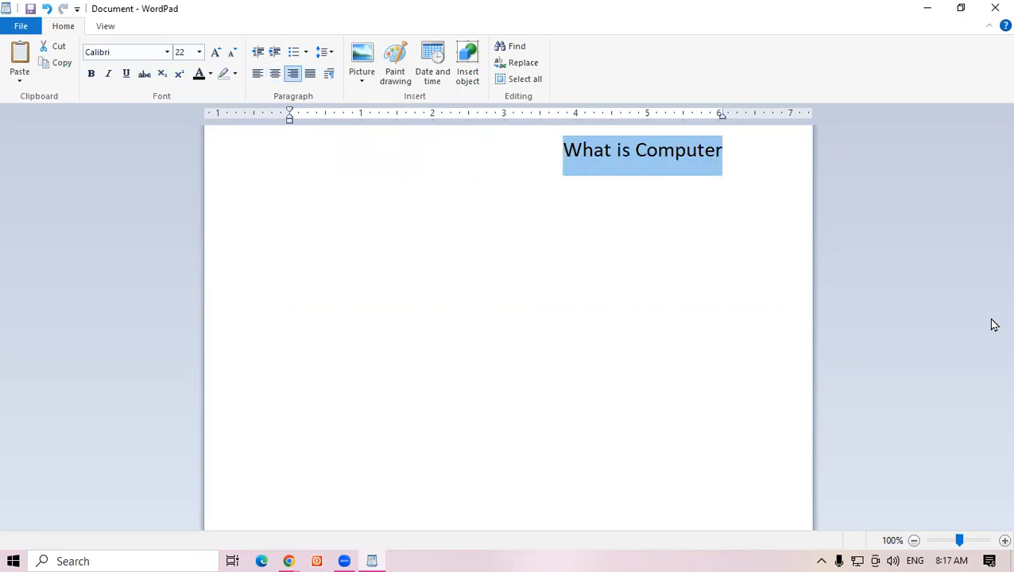
pyautogui.hotkey('ctrl', 'j')
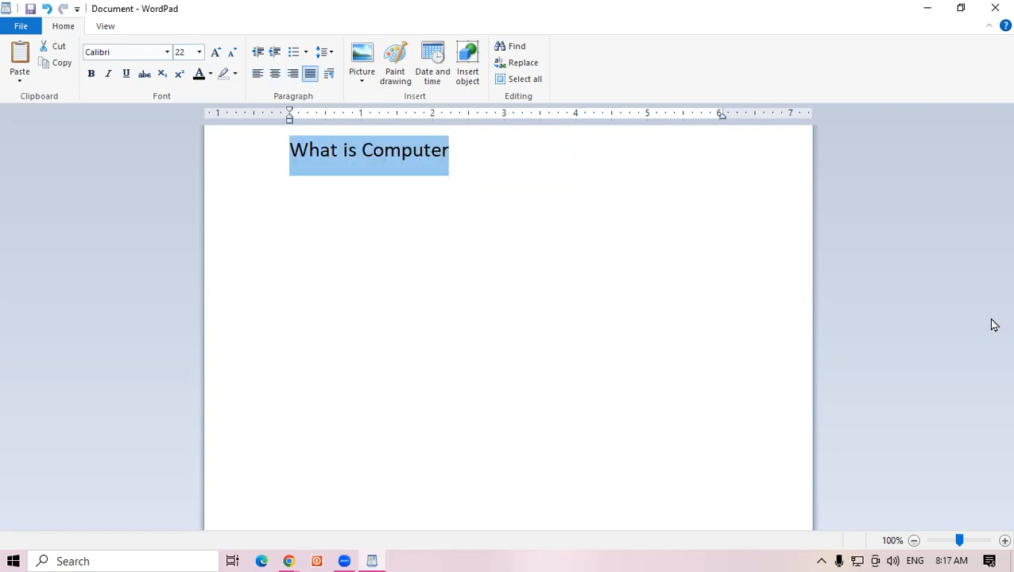
pyautogui.hotkey('ctrl', 'e')
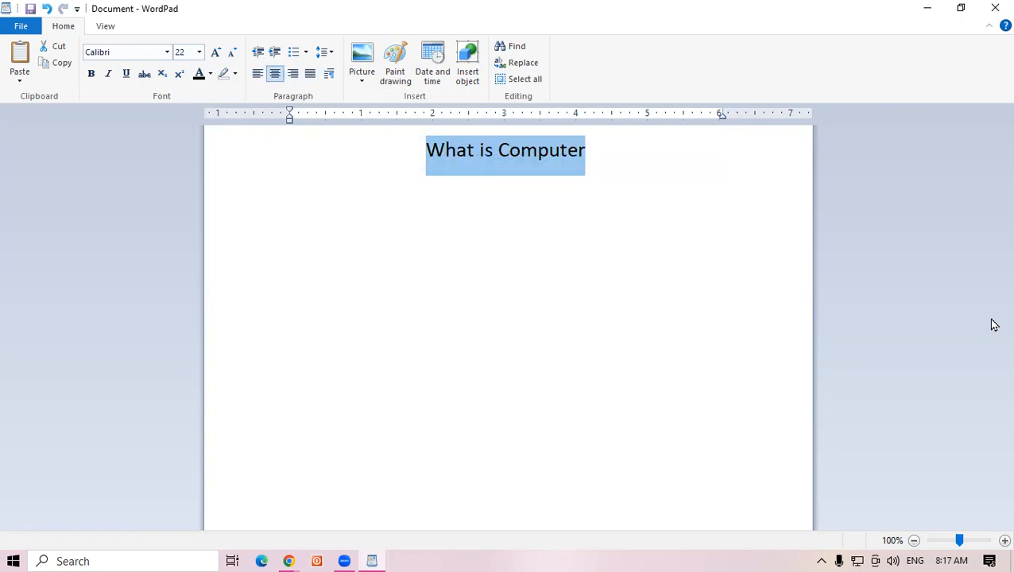
pyautogui.hotkey('ctrl', 'l')
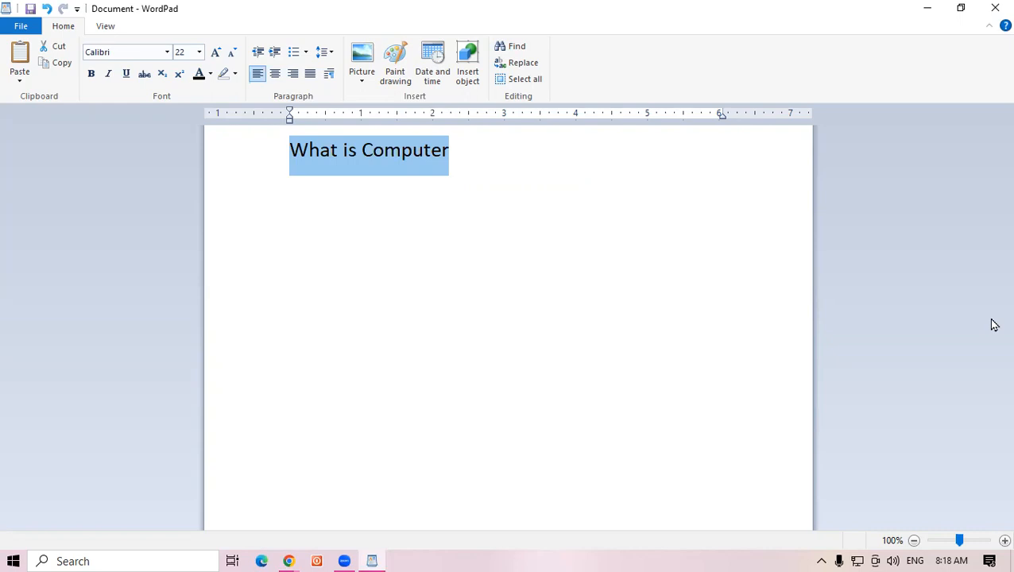
# Start a new line below the heading and launch Word with the Run command winword.
pyautogui.click(470, 158)
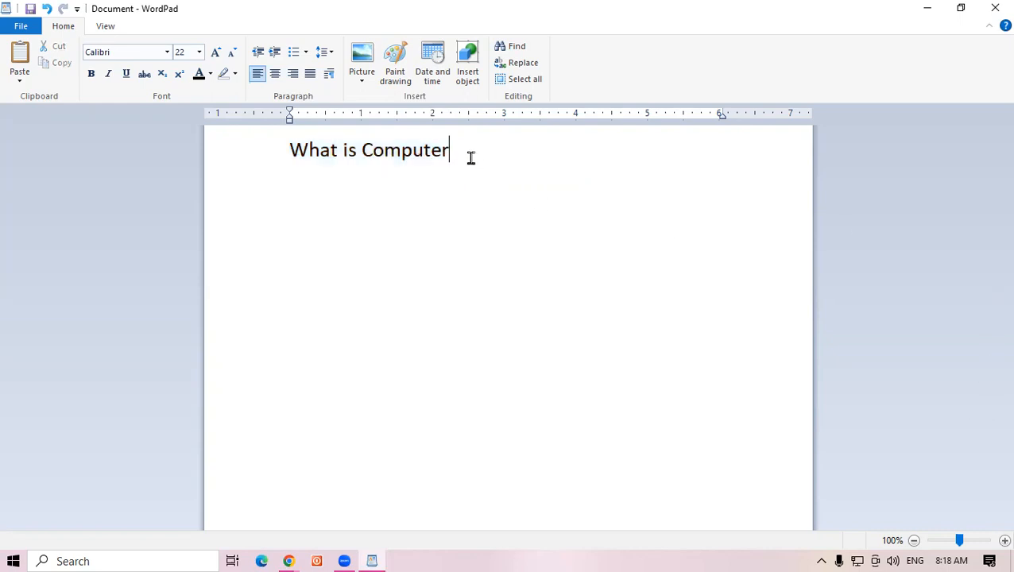
pyautogui.press('Return')
pyautogui.press('super+r')
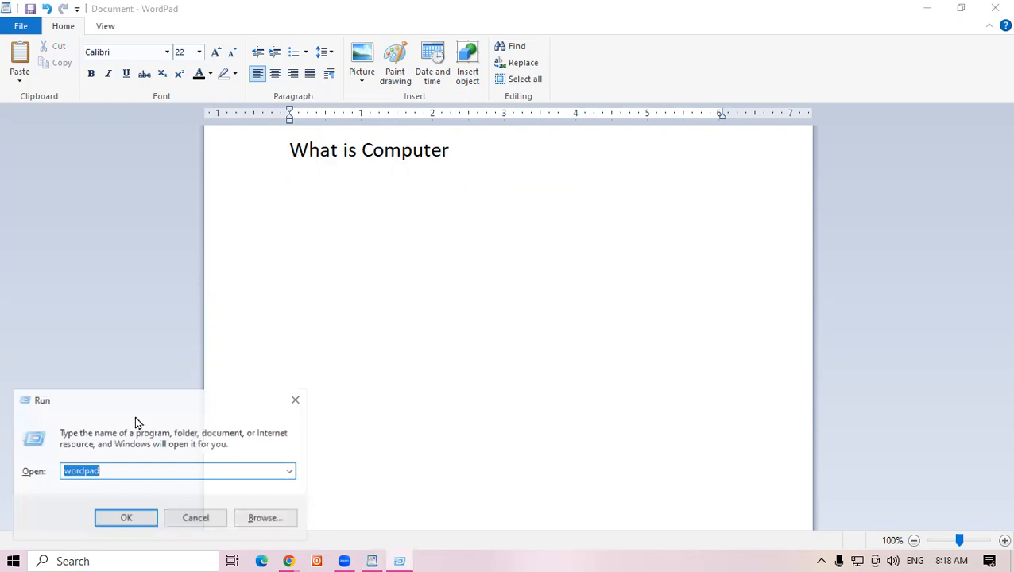
pyautogui.moveTo(135, 422); pyautogui.dragTo(272, 275)
pyautogui.write('win')
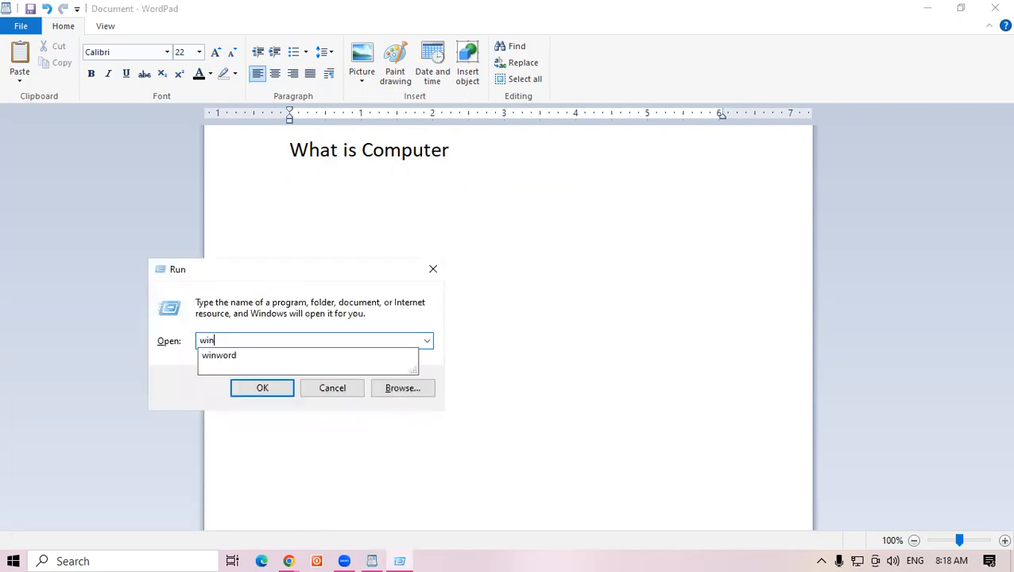
pyautogui.press('Down')
pyautogui.press('Return')
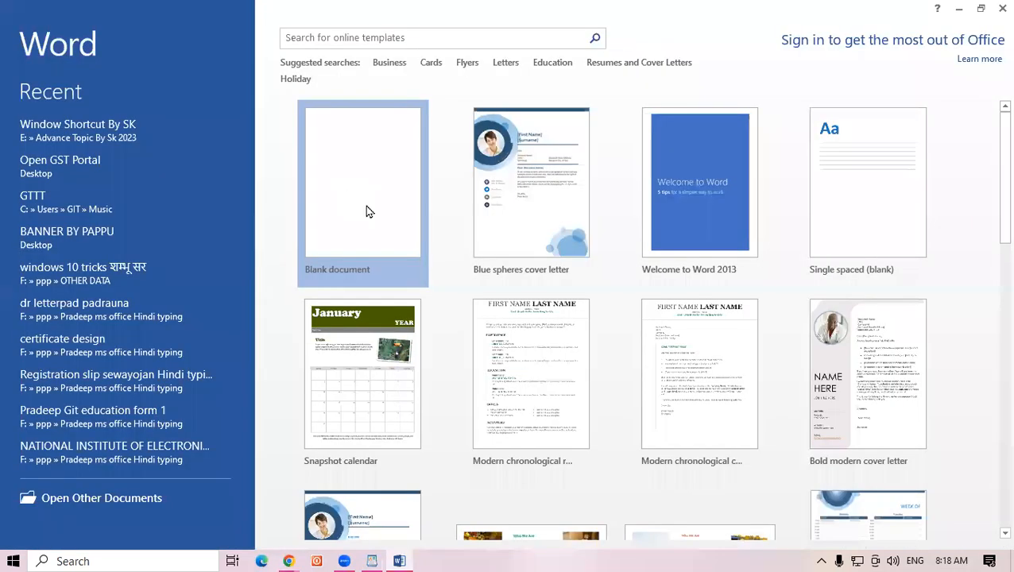
# Generate sample text with =rand() in a blank Word document and copy its second and third paragraphs below the WordPad heading.
pyautogui.click(367, 208)
pyautogui.write('=rand()')
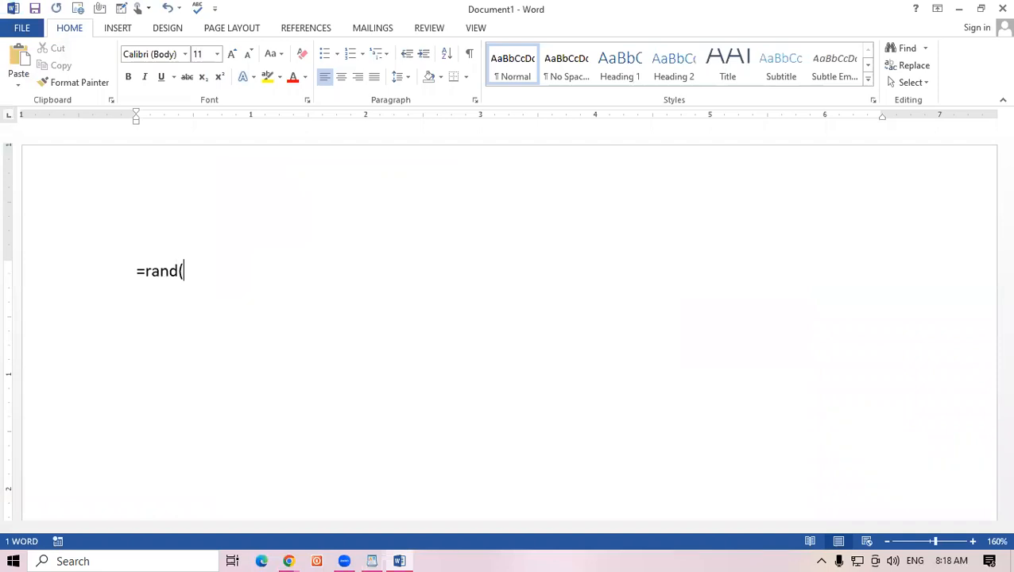
pyautogui.press('Return')
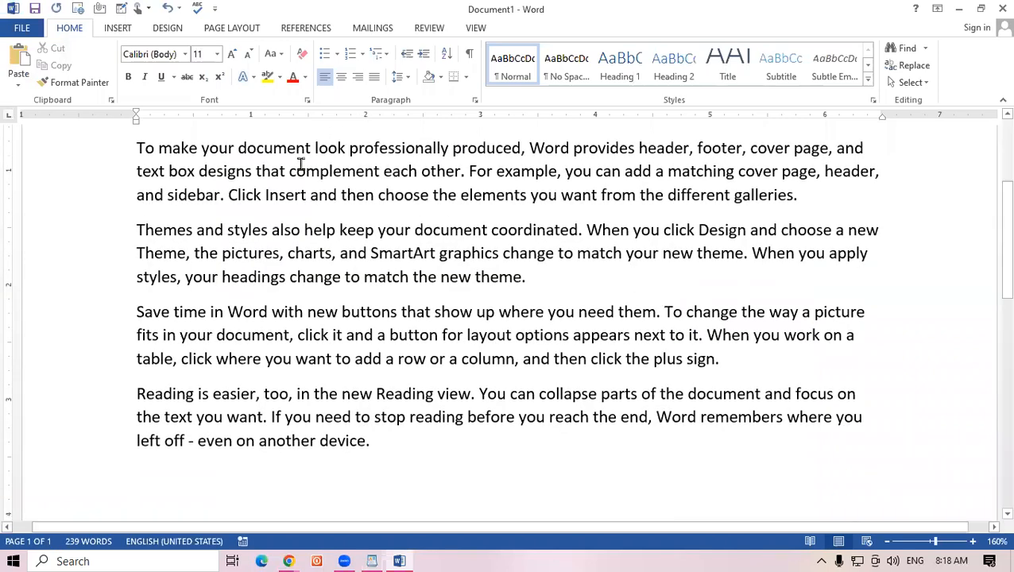
pyautogui.moveTo(139, 230); pyautogui.dragTo(740, 357)
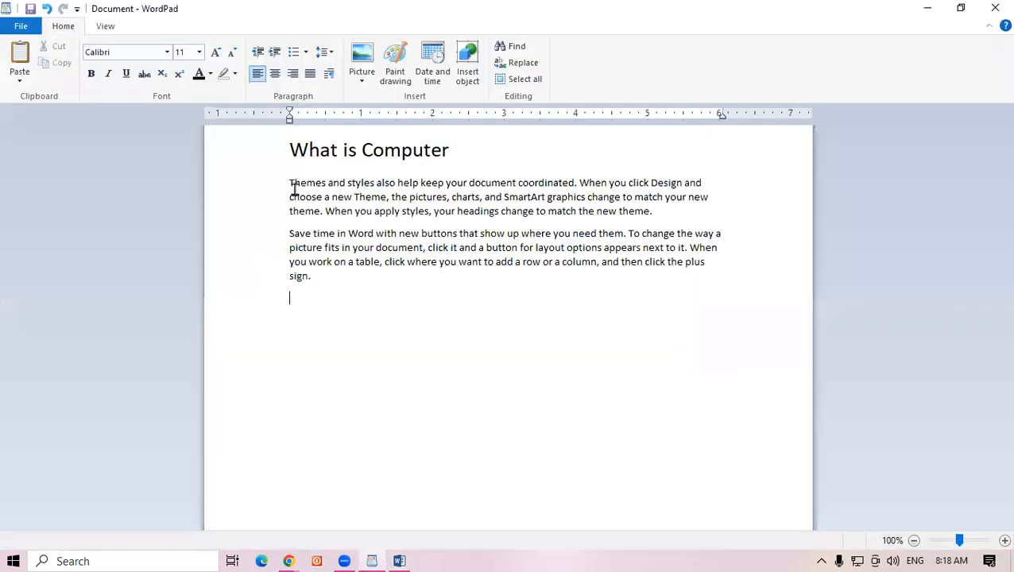
# Enlarge the two body paragraphs below the heading to font size 14.
pyautogui.moveTo(290, 182); pyautogui.dragTo(330, 282)
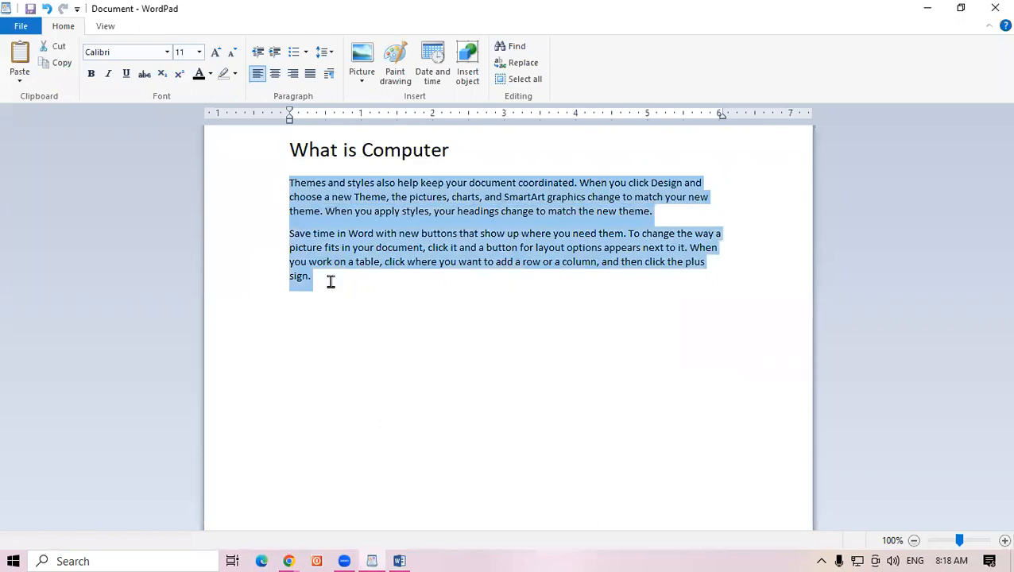
pyautogui.click(215, 53)
pyautogui.click(216, 54)
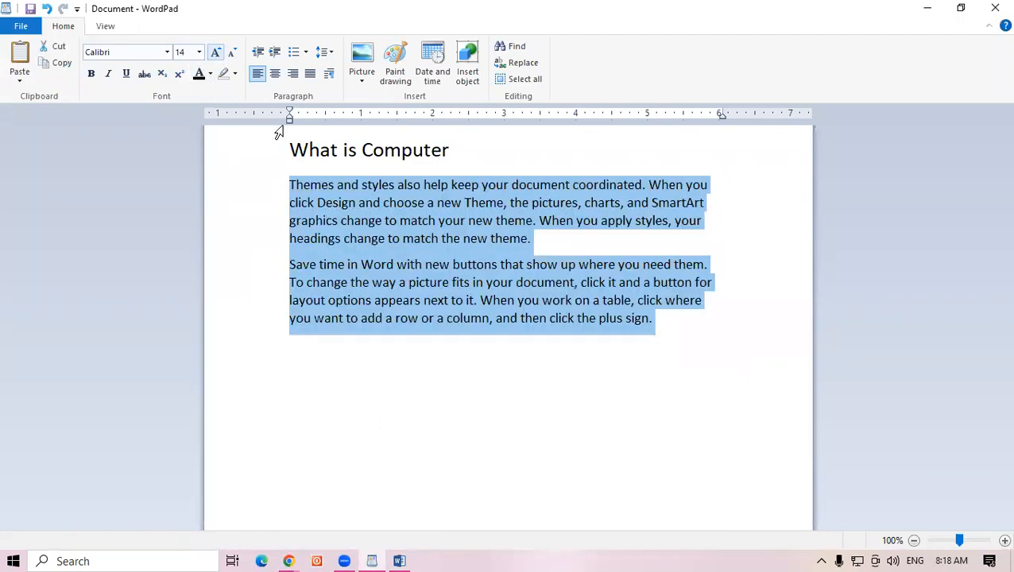
pyautogui.click(702, 335)
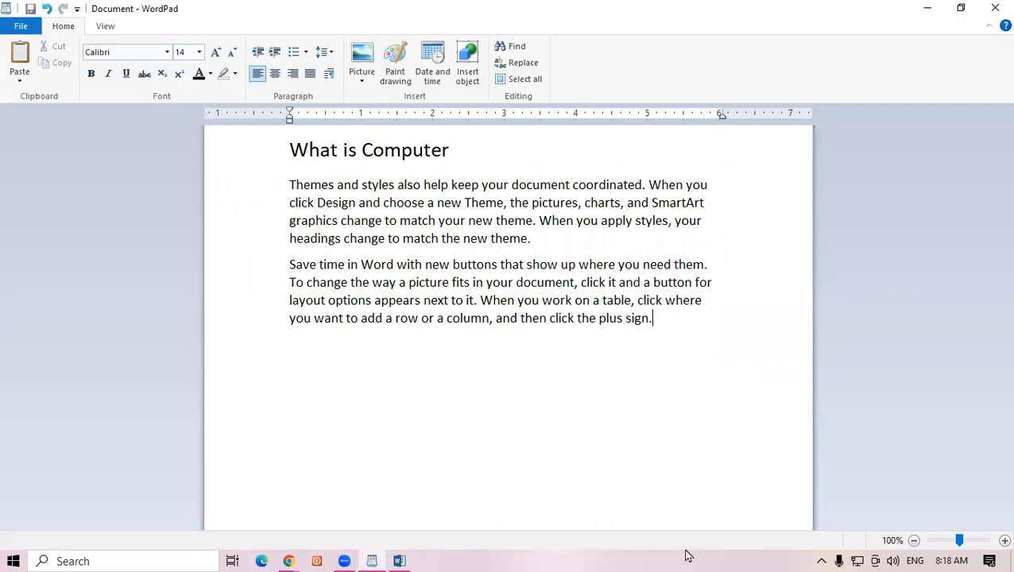
# Right-align the two body paragraphs below the heading, and switch them to centred alignment.
pyautogui.click(285, 191)
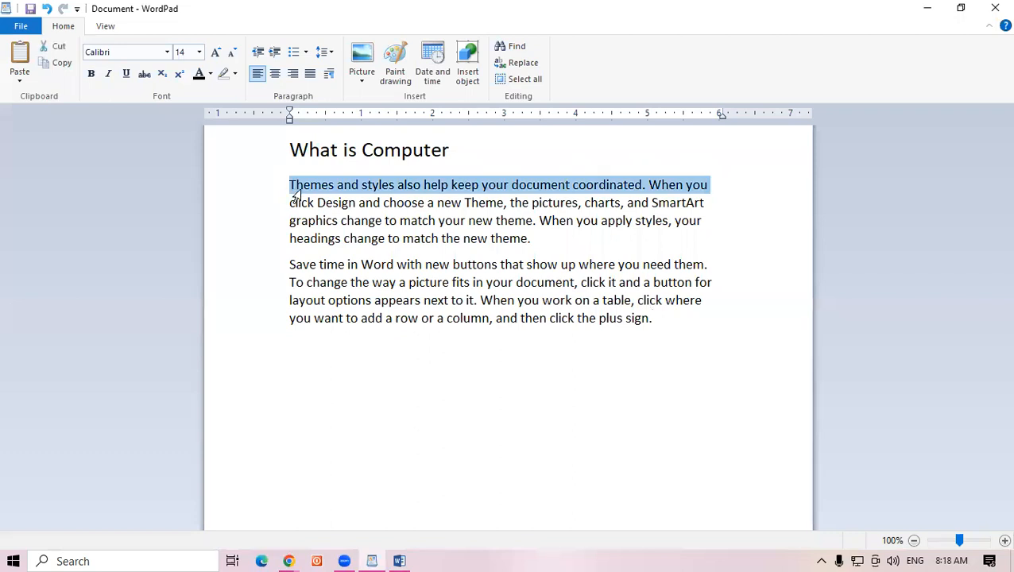
pyautogui.click(692, 270)
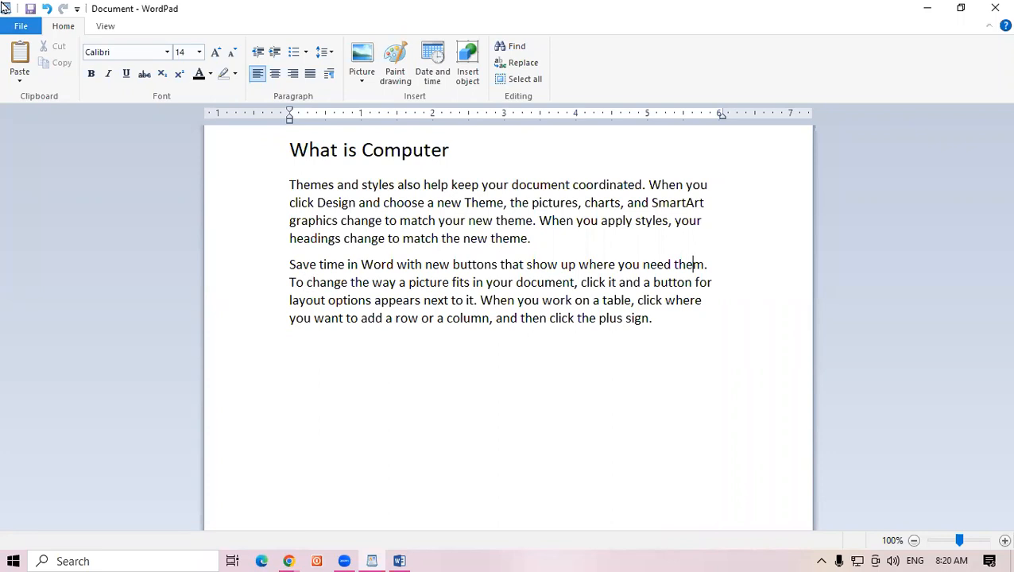
pyautogui.moveTo(288, 186); pyautogui.dragTo(675, 321)
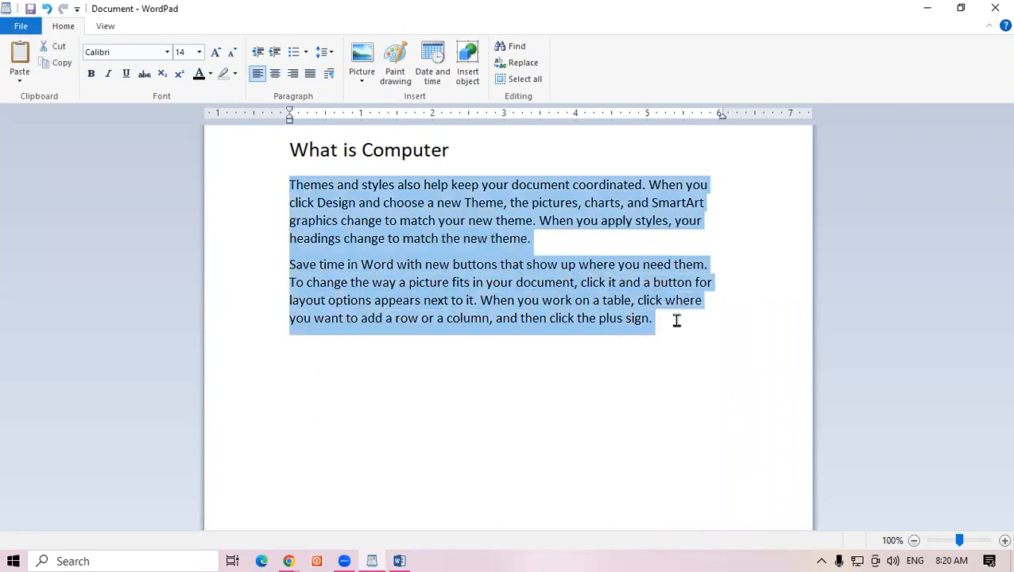
pyautogui.click(292, 73)
pyautogui.click(622, 402)
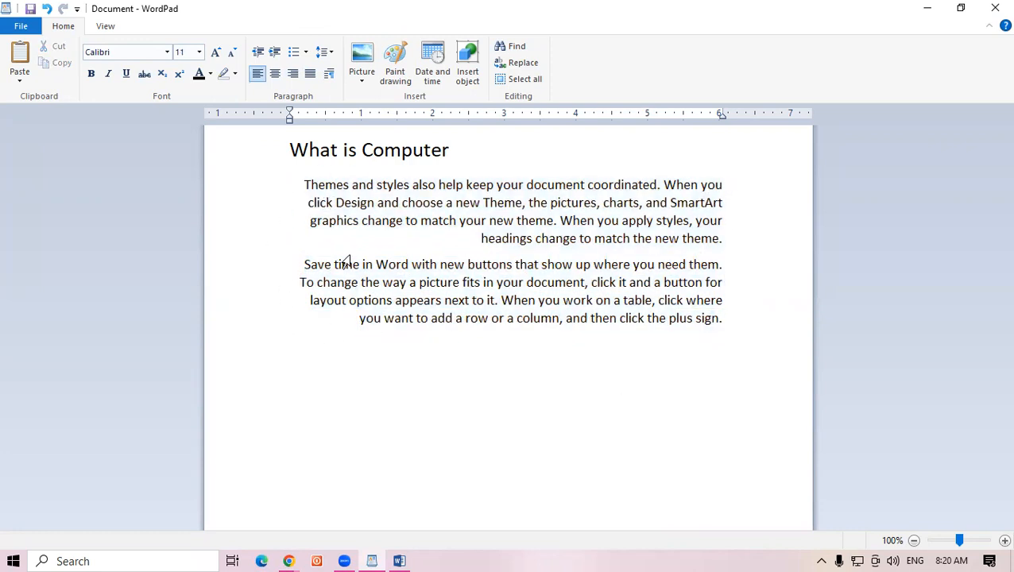
pyautogui.moveTo(738, 326); pyautogui.dragTo(284, 191)
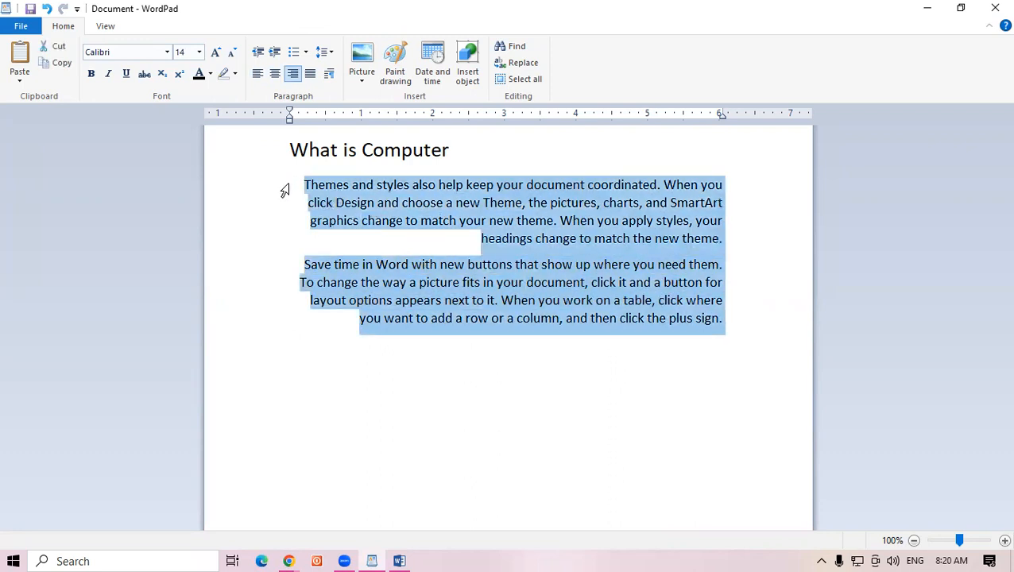
pyautogui.click(275, 73)
pyautogui.click(513, 367)
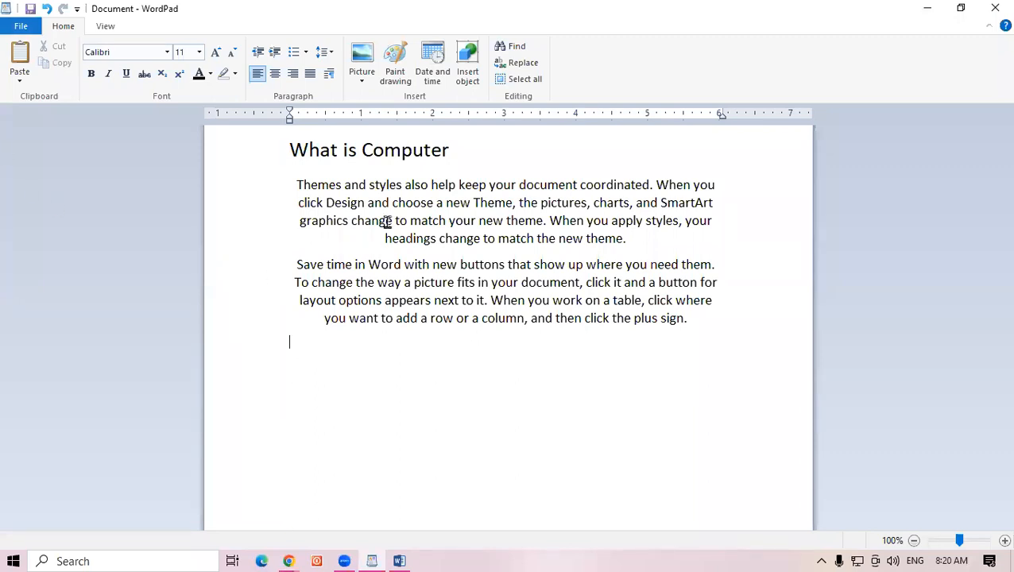
# Justify the two body paragraphs below the "What is Computer" heading.
pyautogui.click(300, 189)
pyautogui.keyDown('shift'); pyautogui.click(779, 346); pyautogui.keyUp('shift')
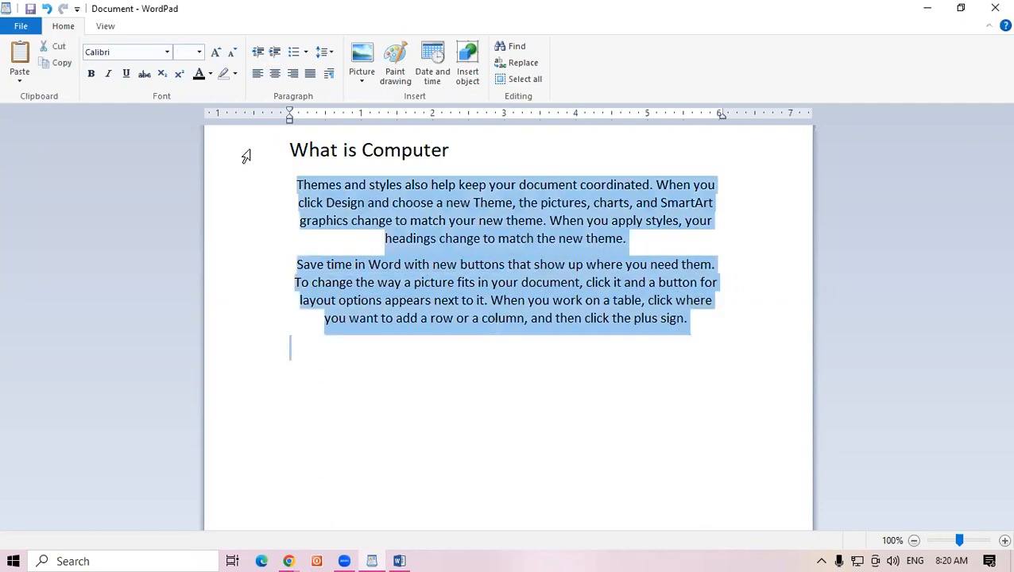
pyautogui.click(311, 74)
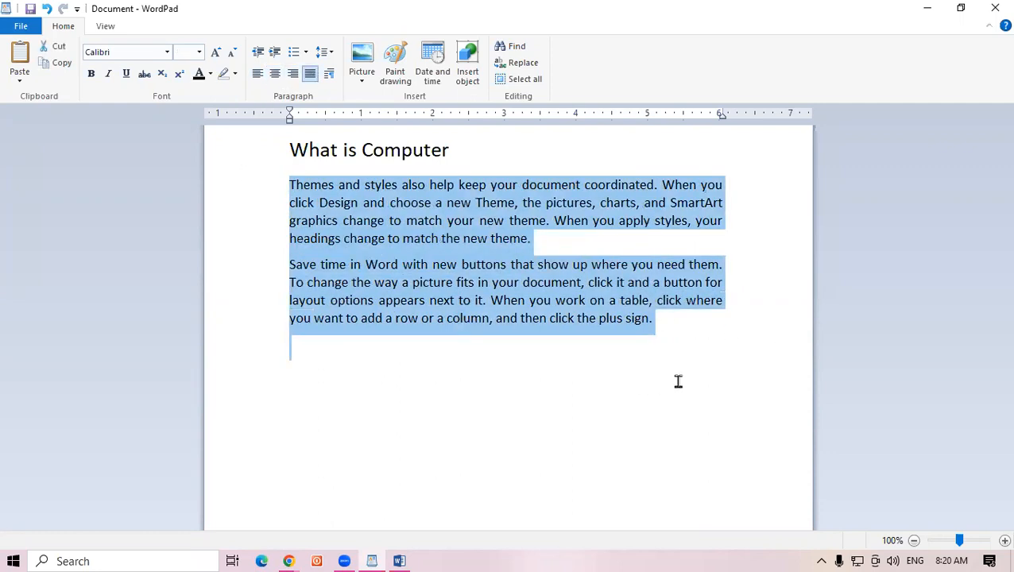
pyautogui.click(677, 382)
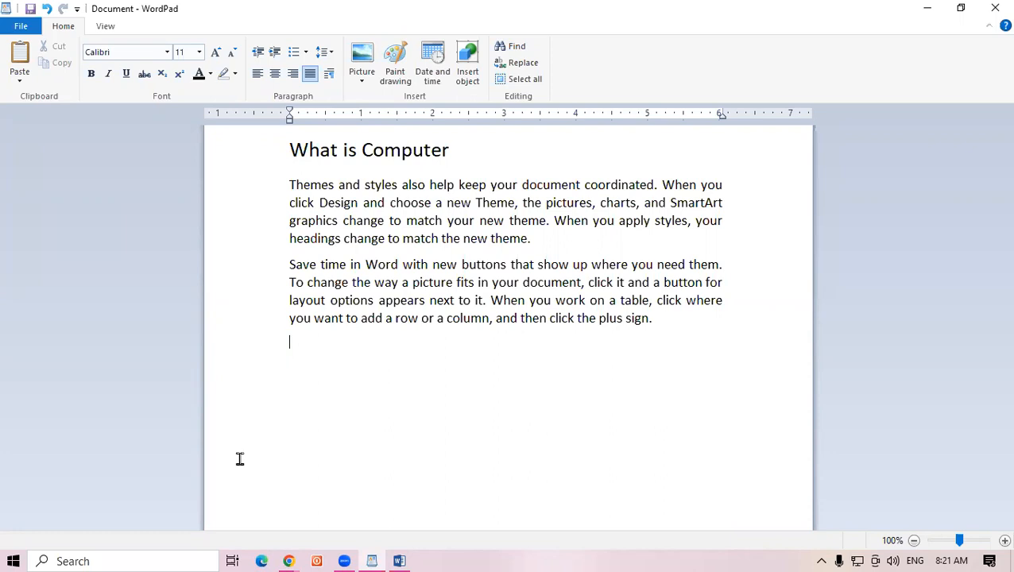
pyautogui.hotkey('ctrl', 's')
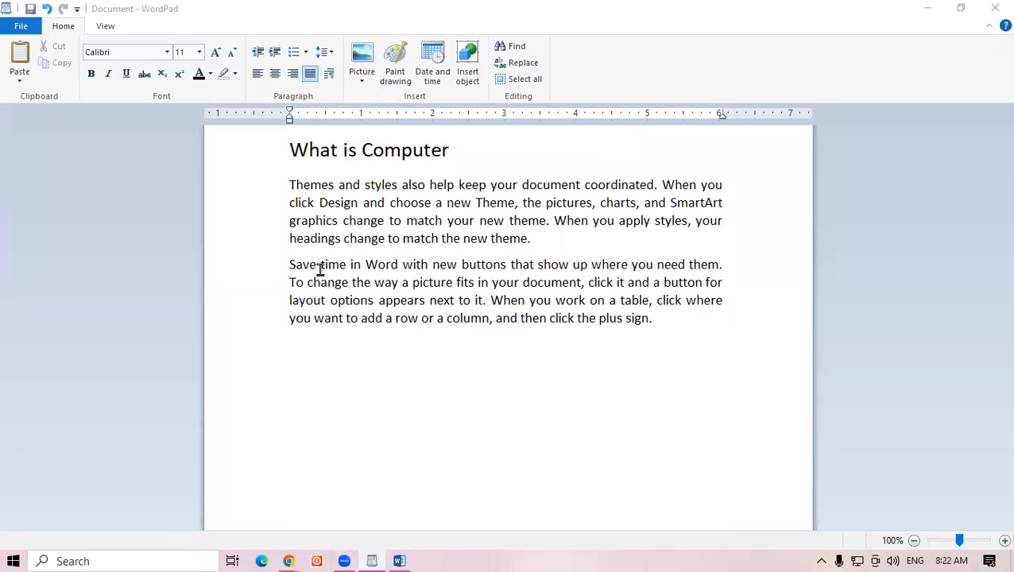
# Set the alignment of both body paragraphs to Left through the Paragraph settings.
pyautogui.moveTo(656, 319); pyautogui.dragTo(261, 188)
pyautogui.click(331, 74)
pyautogui.moveTo(465, 155); pyautogui.dragTo(271, 117)
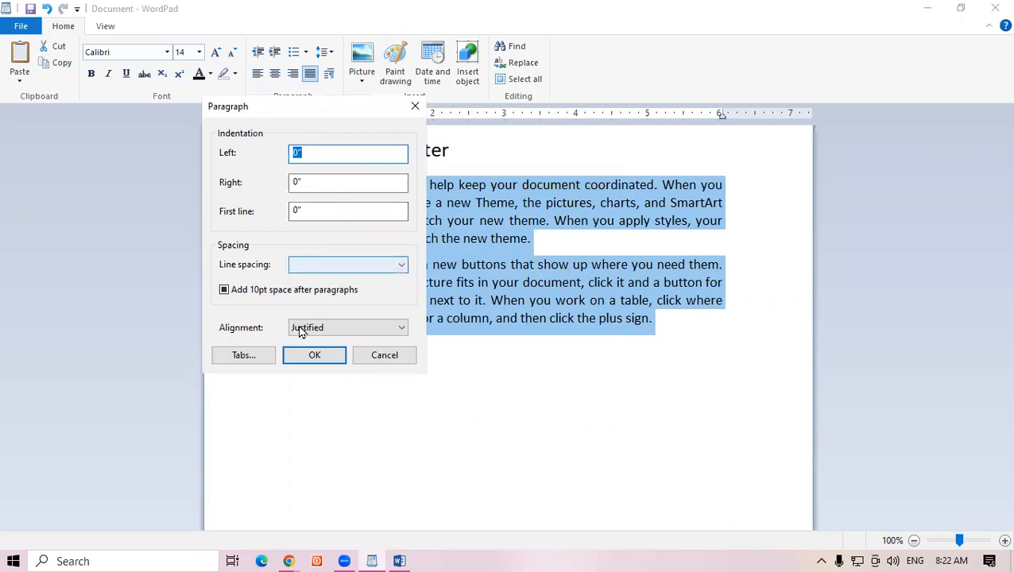
pyautogui.click(323, 329)
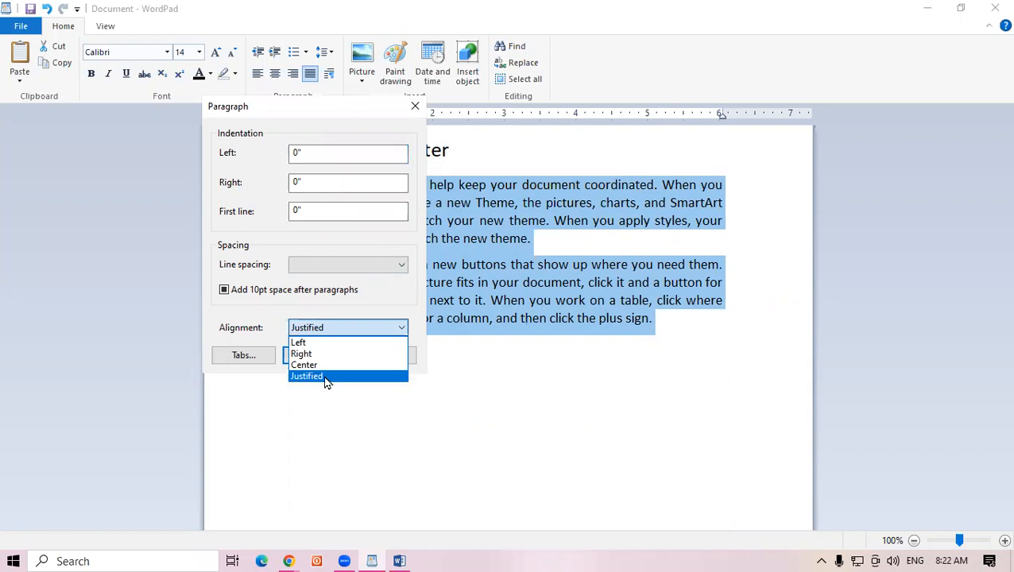
pyautogui.click(319, 354)
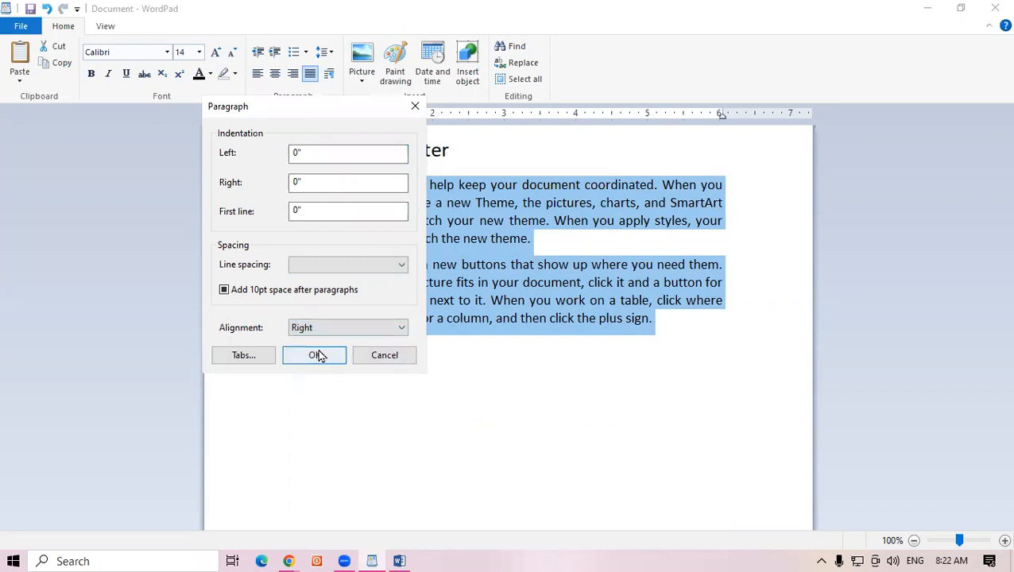
pyautogui.click(323, 328)
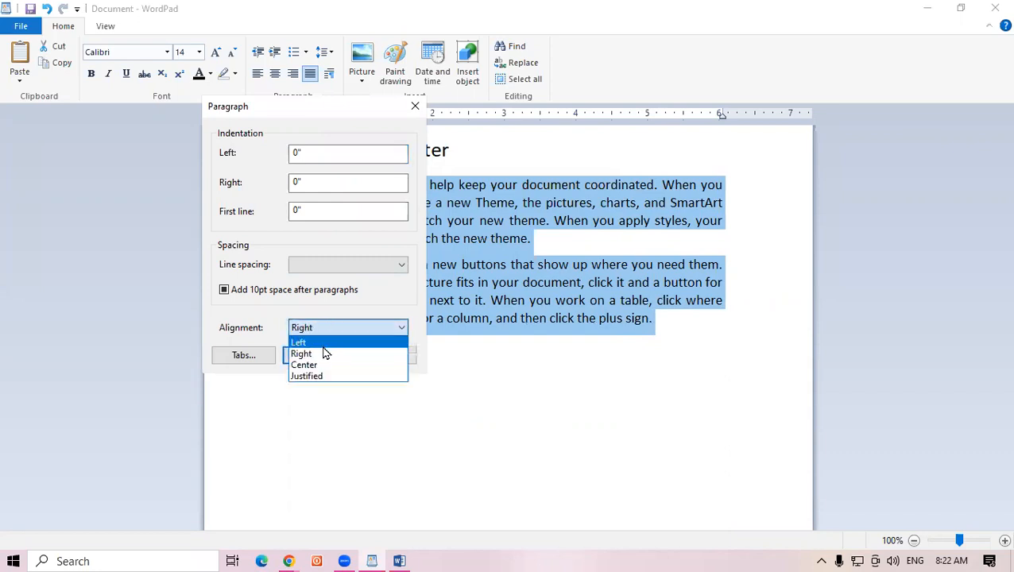
pyautogui.click(310, 341)
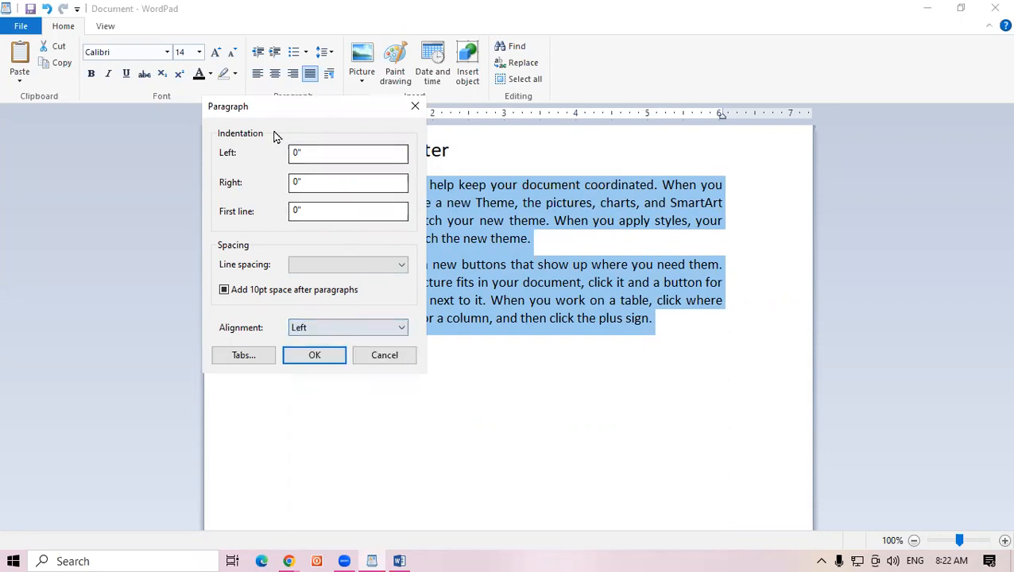
pyautogui.click(310, 355)
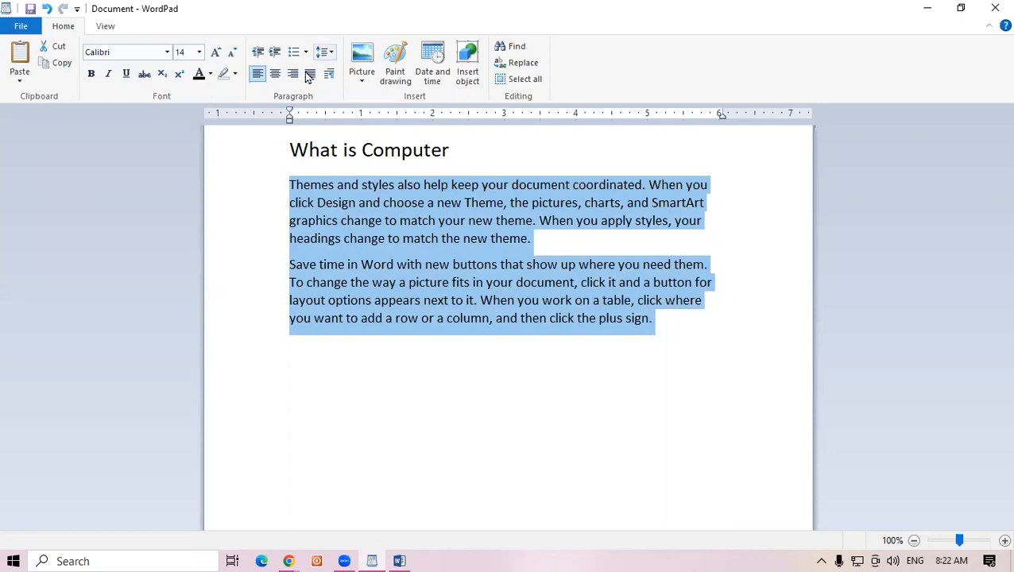
pyautogui.click(515, 216)
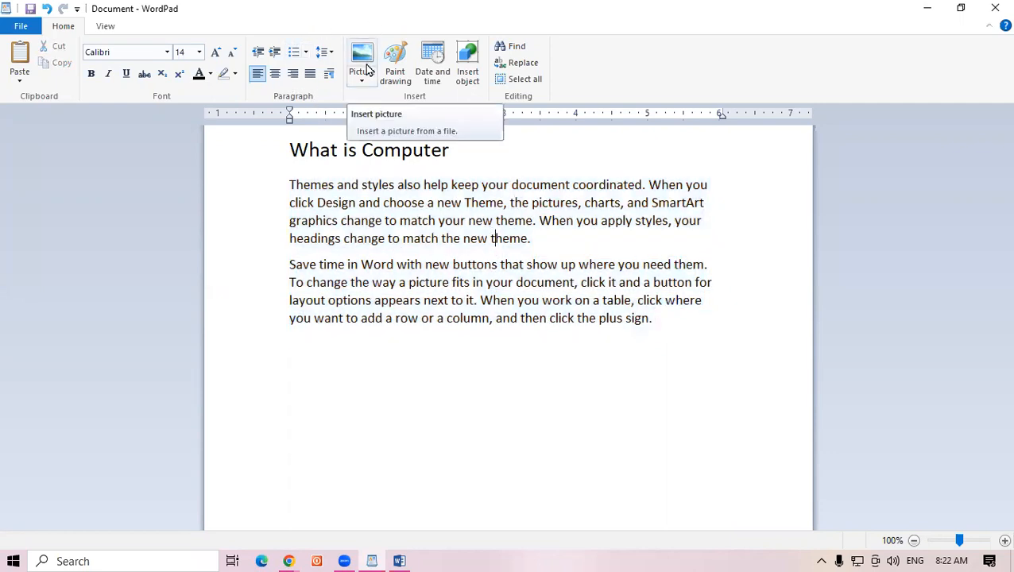
# Add one blank line between the "What is Computer" heading and the first body paragraph.
pyautogui.click(472, 158)
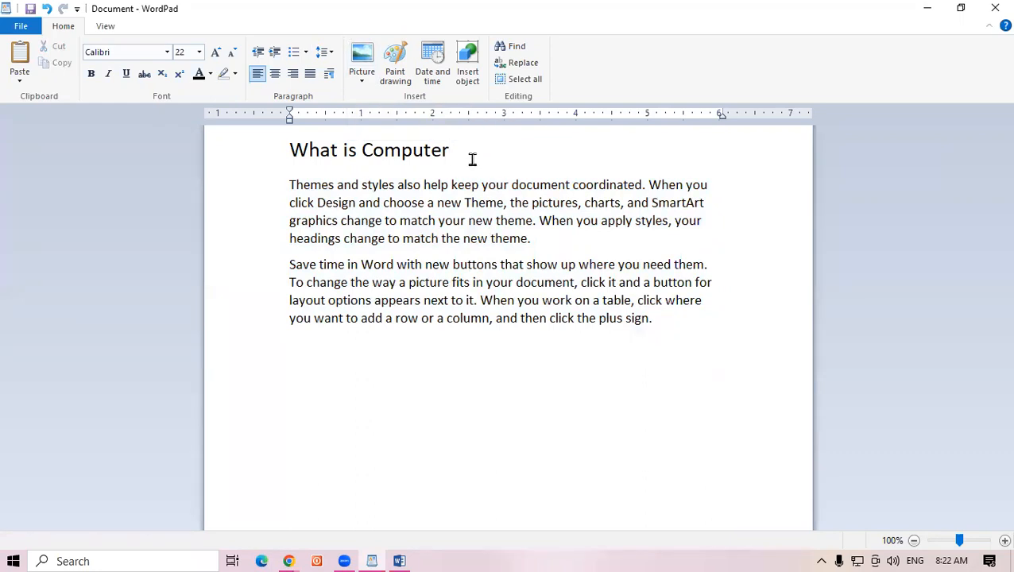
pyautogui.press('Return')
pyautogui.press('Return')
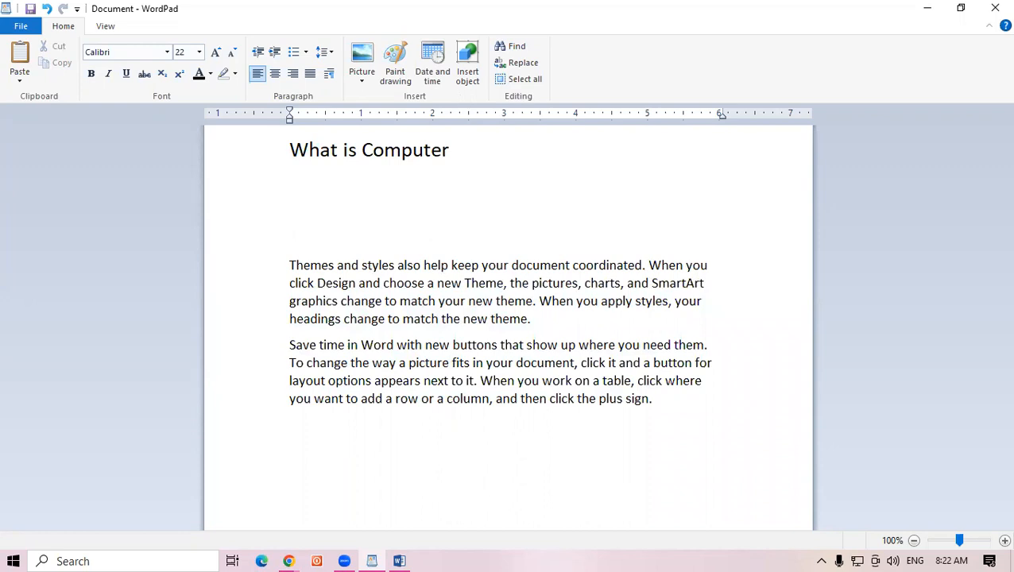
pyautogui.press('BackSpace')
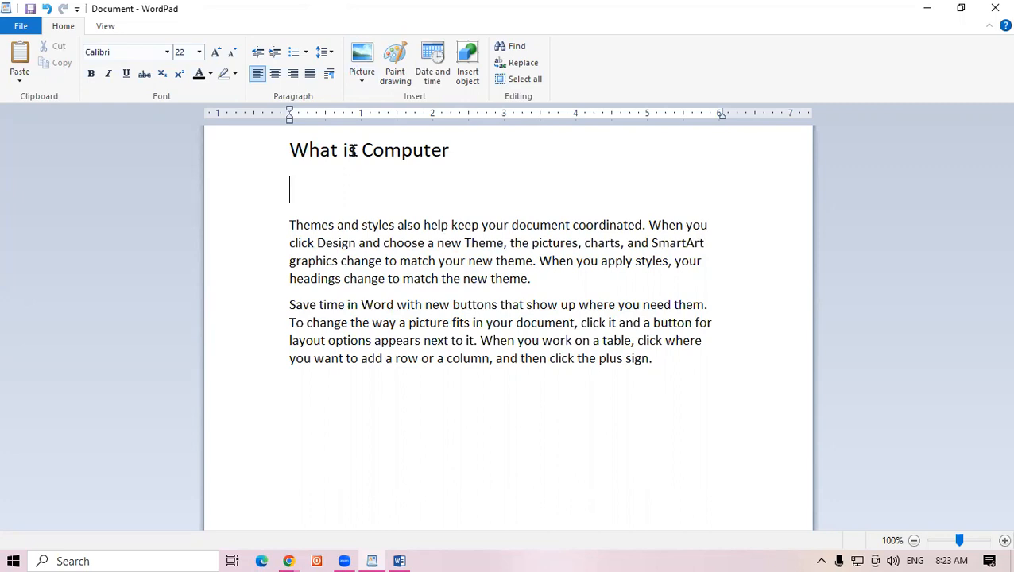
# Browse the Pictures and Desktop folders for a picture to insert below the heading, and cancel the selection.
pyautogui.click(363, 82)
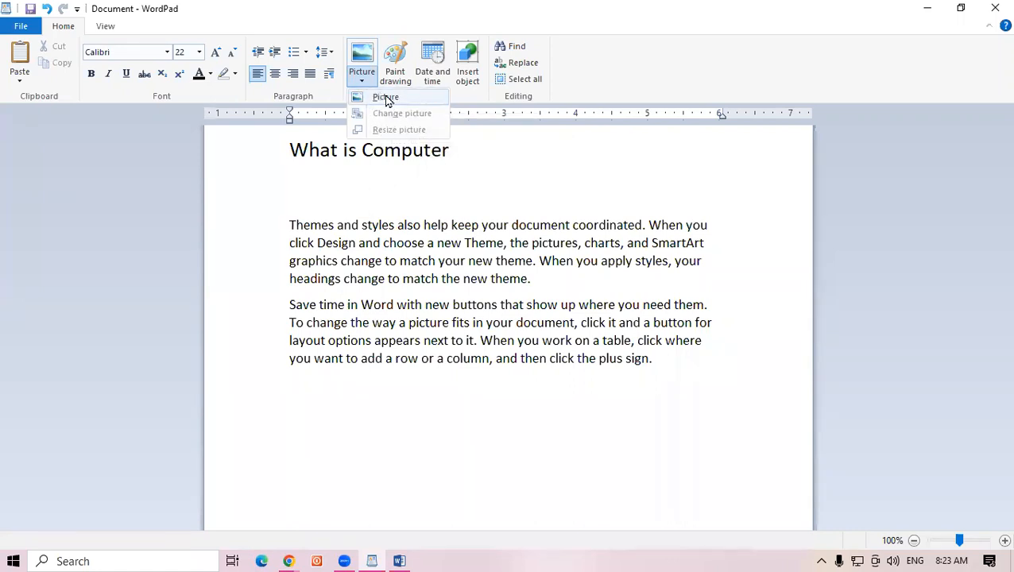
pyautogui.click(386, 99)
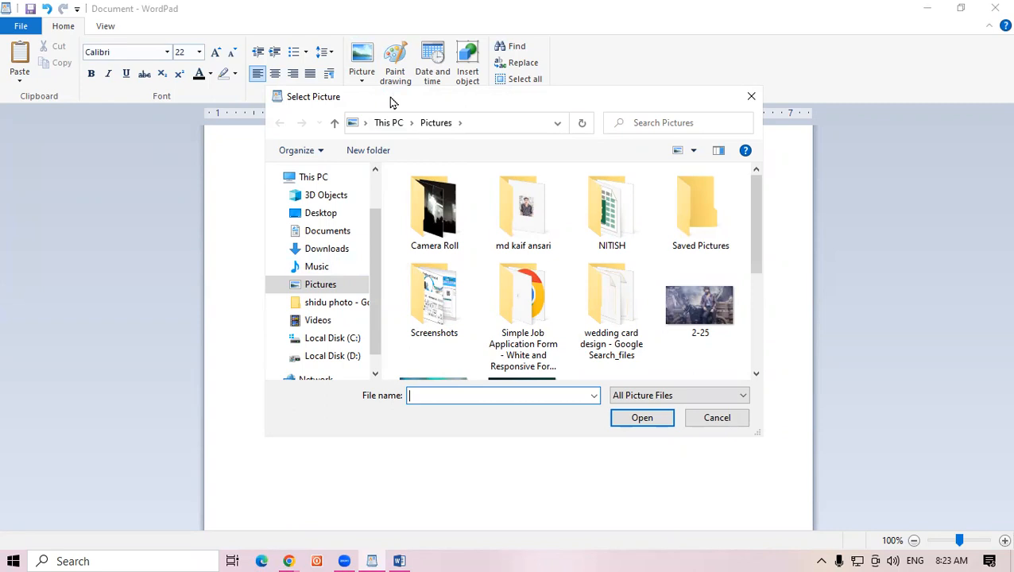
pyautogui.moveTo(391, 102); pyautogui.dragTo(199, 105)
pyautogui.scroll(-1, 563, 293)
pyautogui.moveTo(563, 288)
pyautogui.mouseDown()
pyautogui.moveTo(563, 313)
pyautogui.moveTo(562, 201)
pyautogui.moveTo(562, 283)
pyautogui.mouseUp()
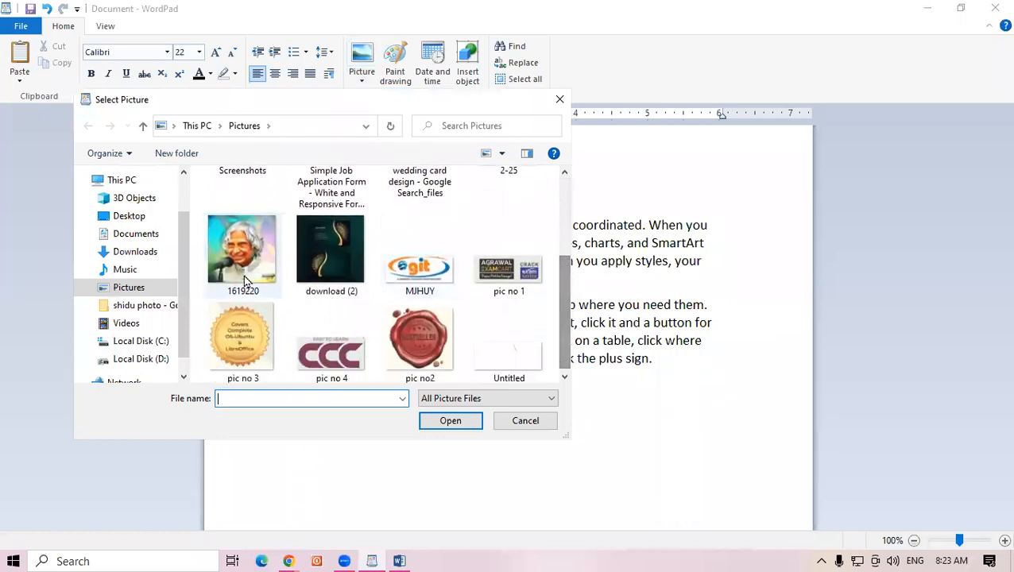
pyautogui.click(147, 222)
pyautogui.scroll(-2, 562, 246)
pyautogui.moveTo(562, 246); pyautogui.dragTo(543, 125)
pyautogui.click(559, 99)
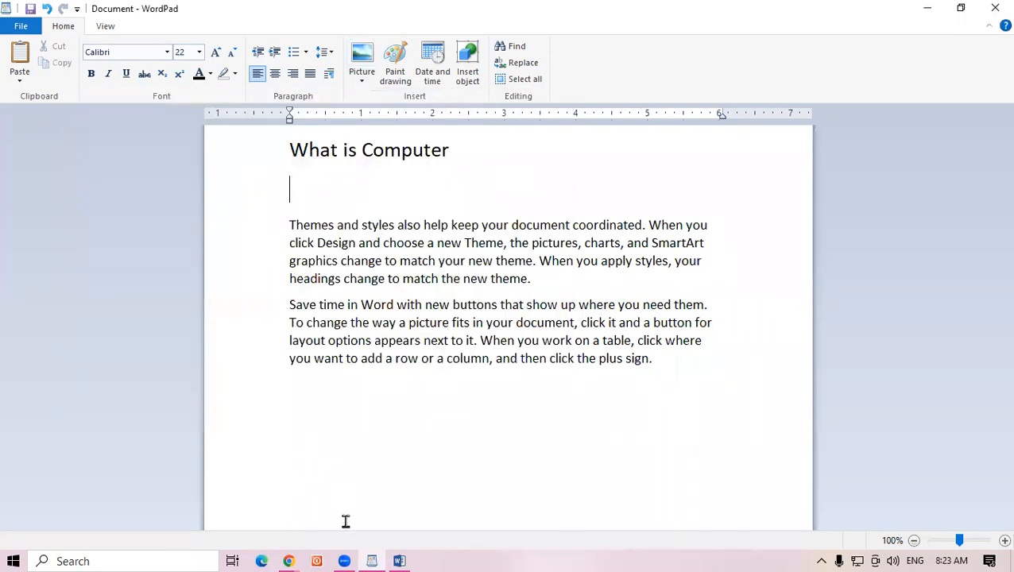
# Switch to Chrome and search Google Images for "computer images jpg".
pyautogui.click(288, 556)
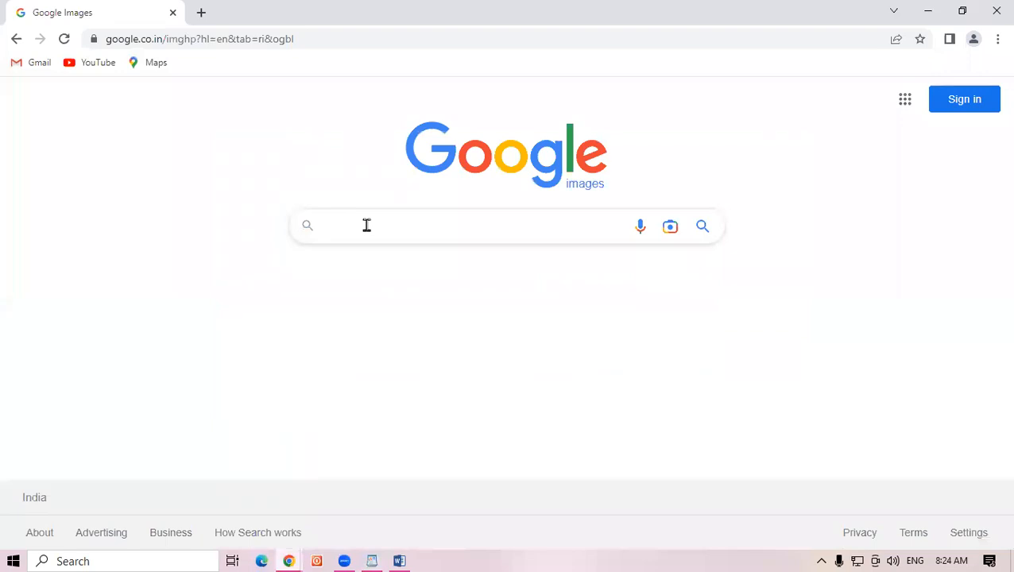
pyautogui.write('computer images')
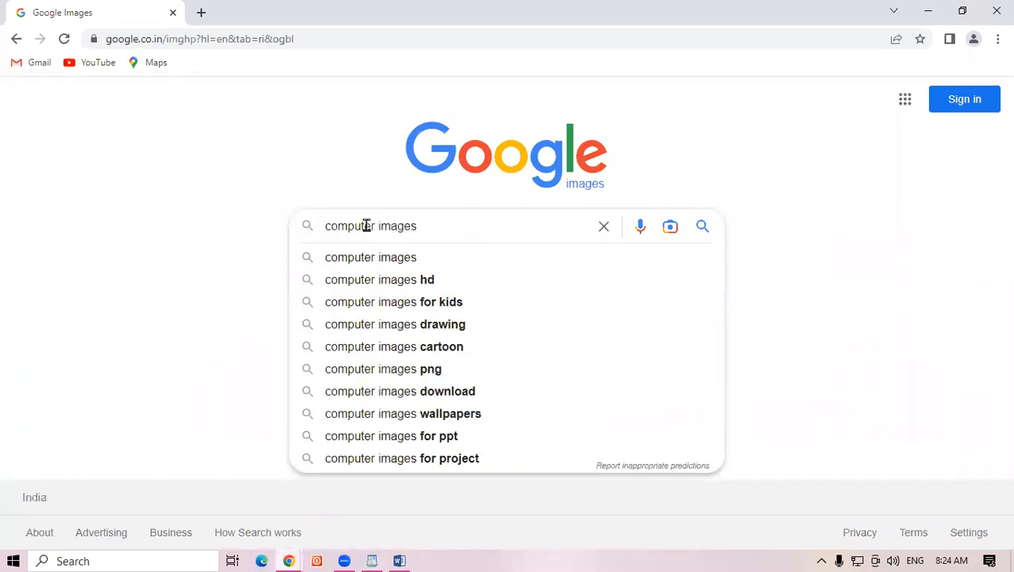
pyautogui.write(' jp')
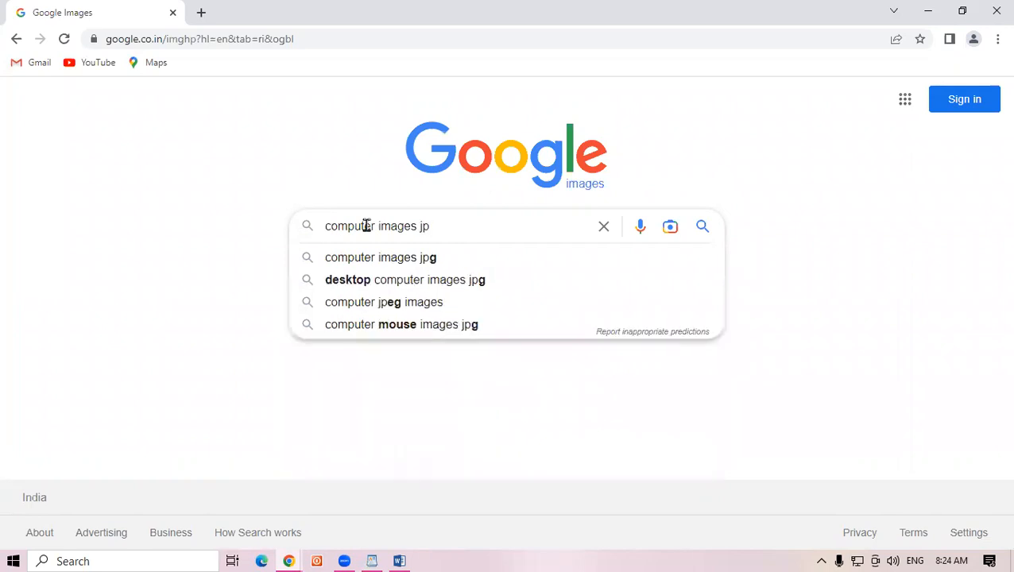
pyautogui.click(388, 258)
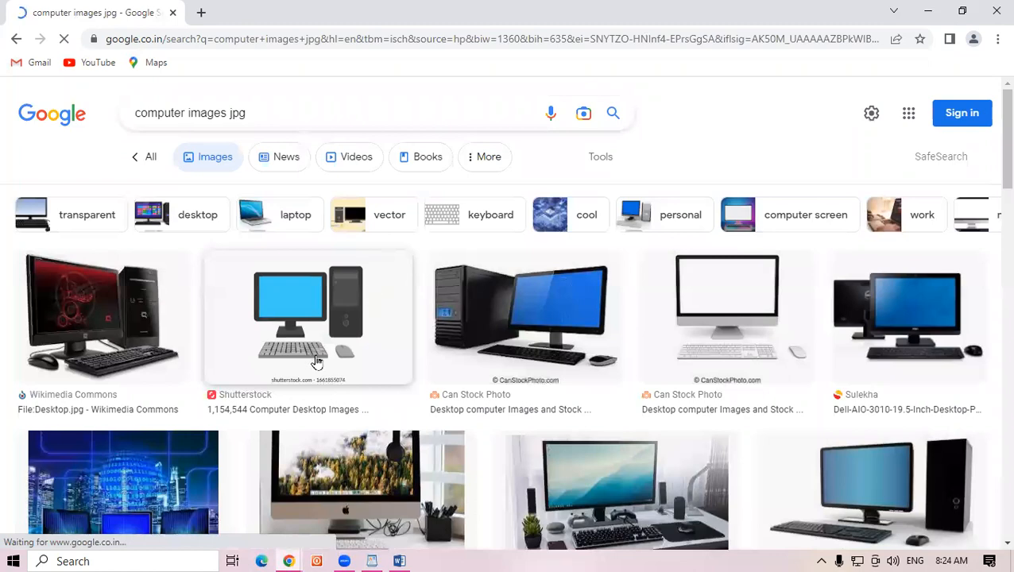
# Try to save the TradeIndia office desktop computer picture from the image results to the Desktop.
pyautogui.scroll(-11, 732, 315)
pyautogui.scroll(9, 732, 318)
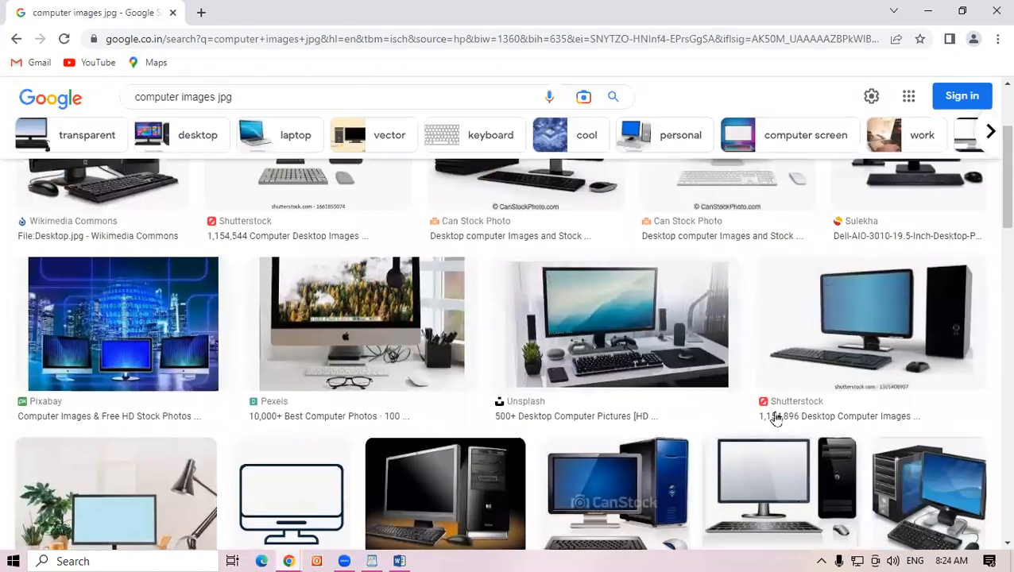
pyautogui.scroll(-4, 810, 409)
pyautogui.scroll(2, 777, 414)
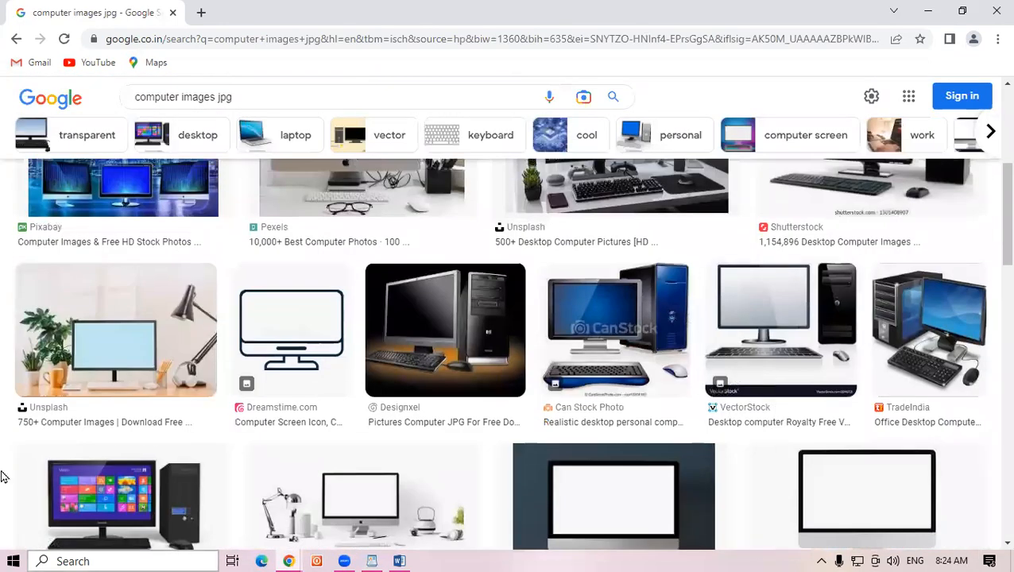
pyautogui.click(892, 324)
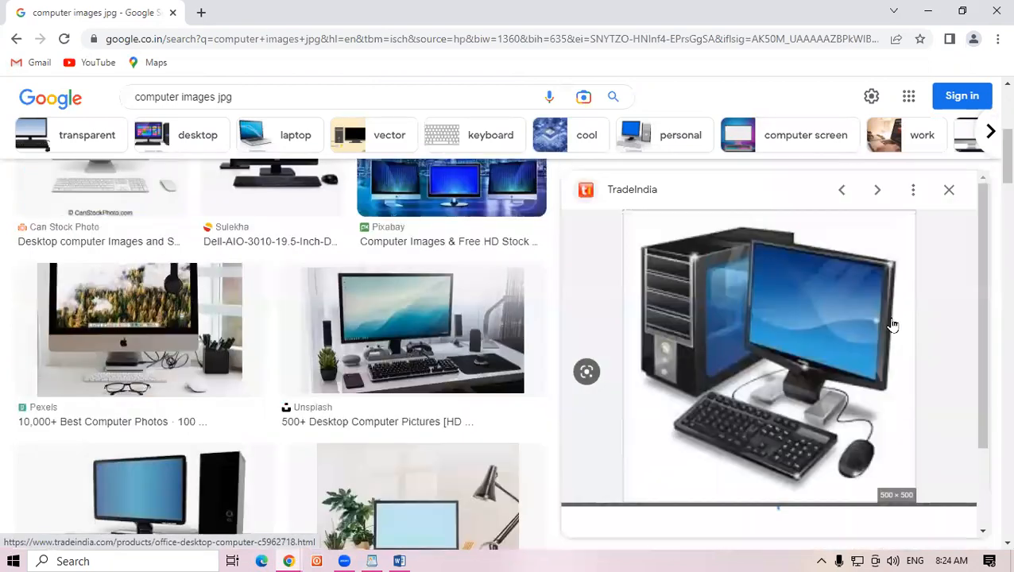
pyautogui.rightClick(775, 282)
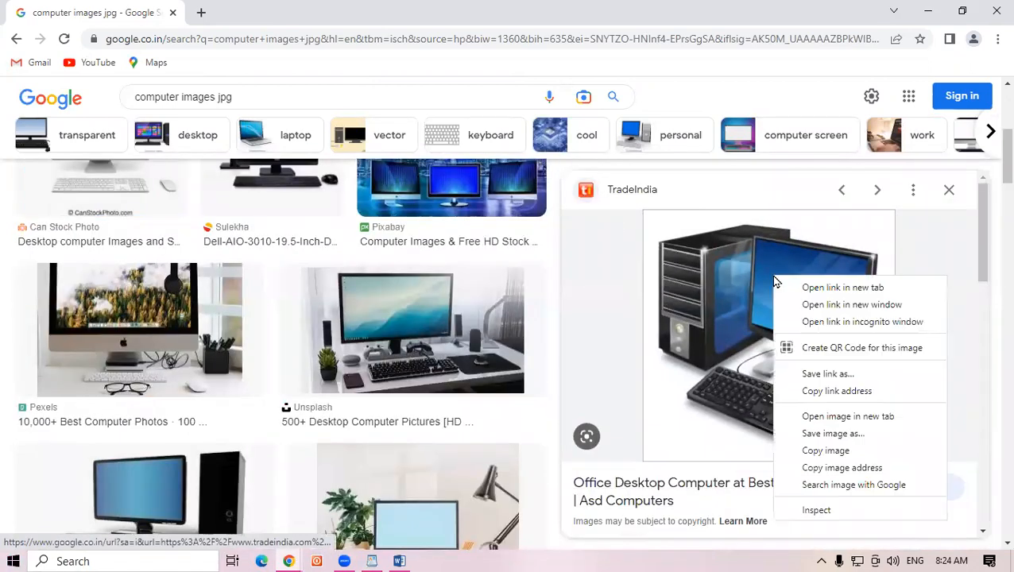
pyautogui.click(838, 430)
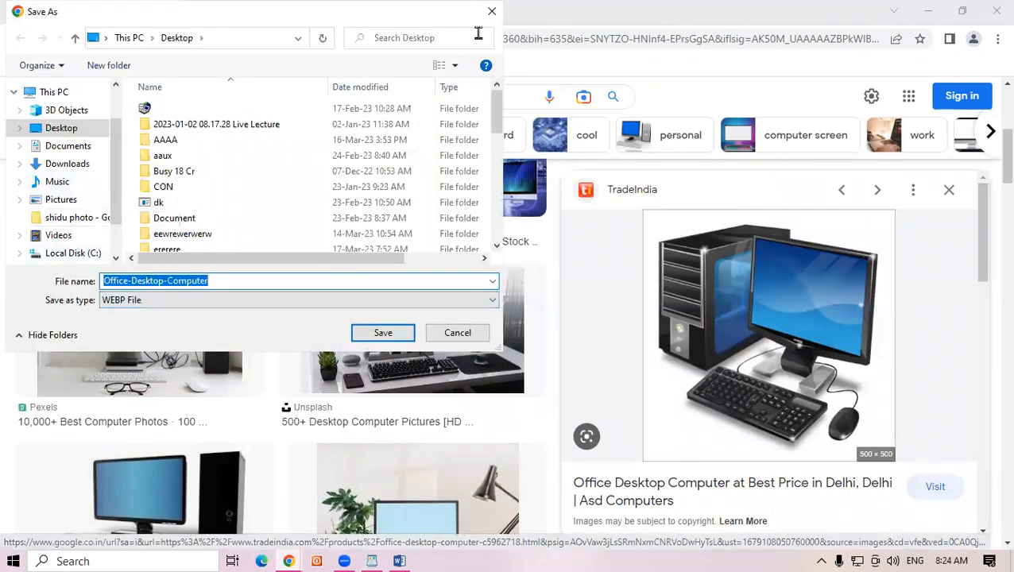
pyautogui.click(492, 11)
# Abandon saving the TradeIndia picture and open the Unsplash picture of a monitor on a desk from the image results.
pyautogui.scroll(-3, 393, 253)
pyautogui.scroll(5, 464, 255)
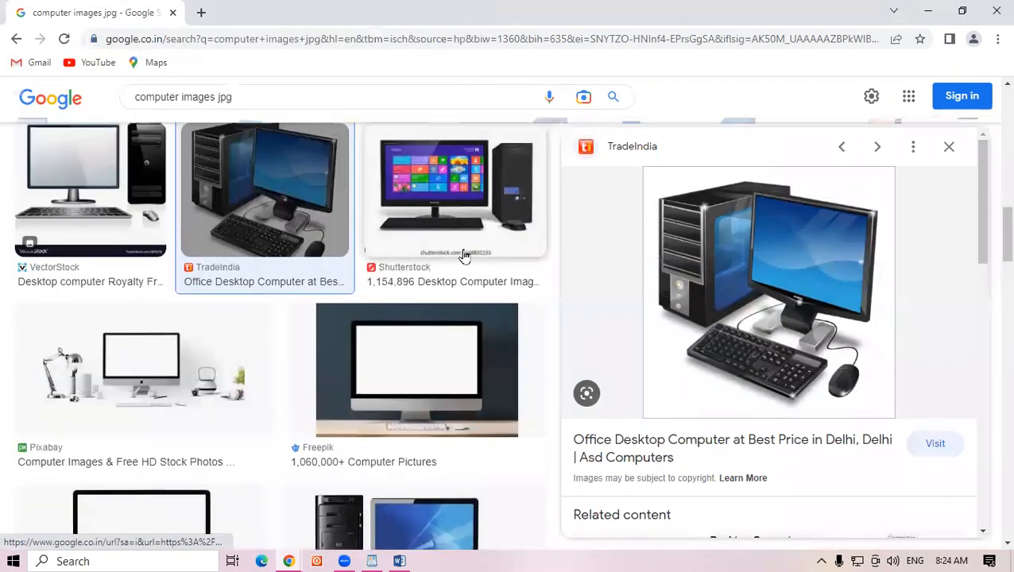
pyautogui.scroll(-5, 366, 362)
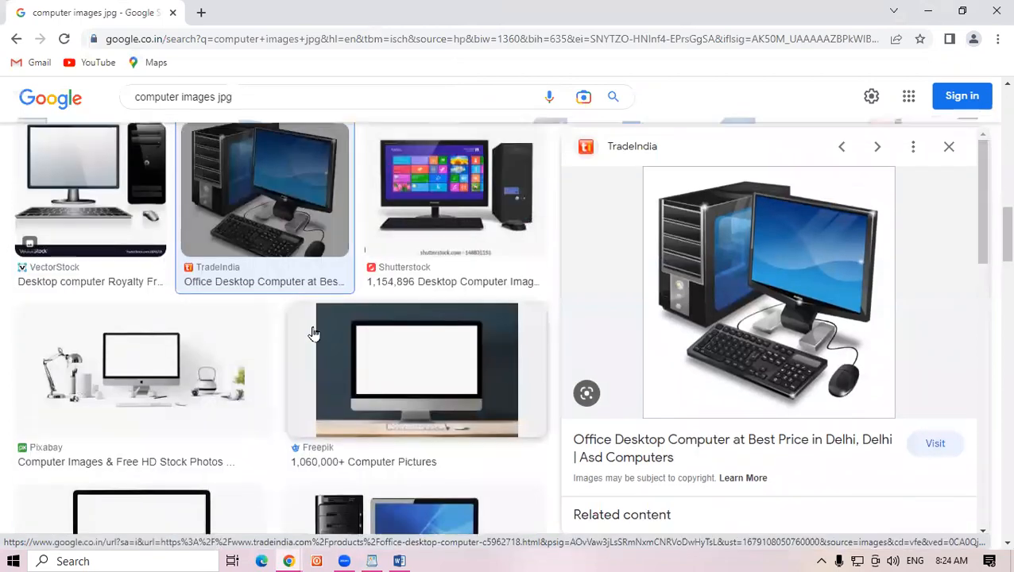
pyautogui.scroll(3, 312, 332)
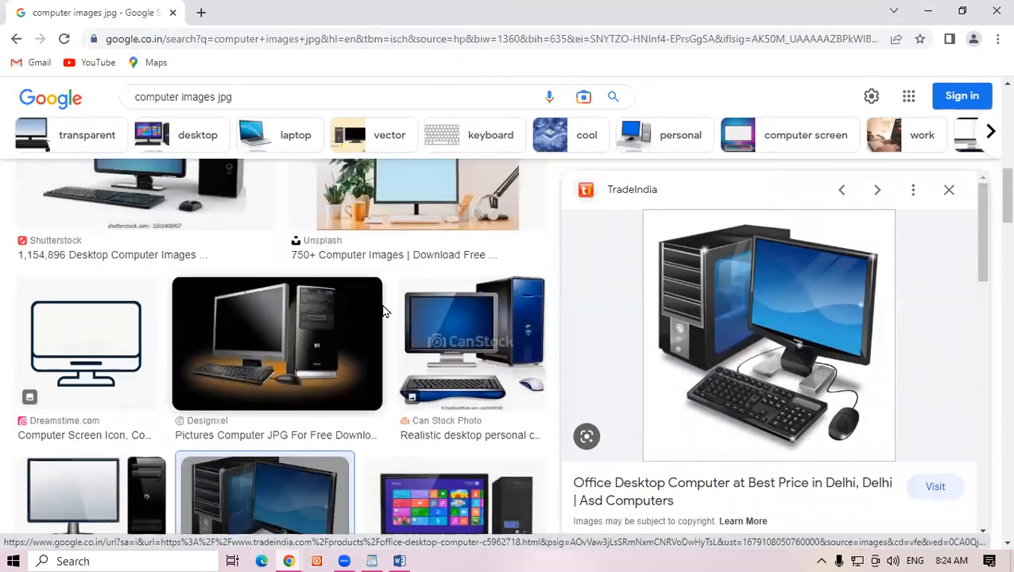
pyautogui.scroll(4, 384, 313)
pyautogui.scroll(-2, 441, 412)
pyautogui.click(426, 371)
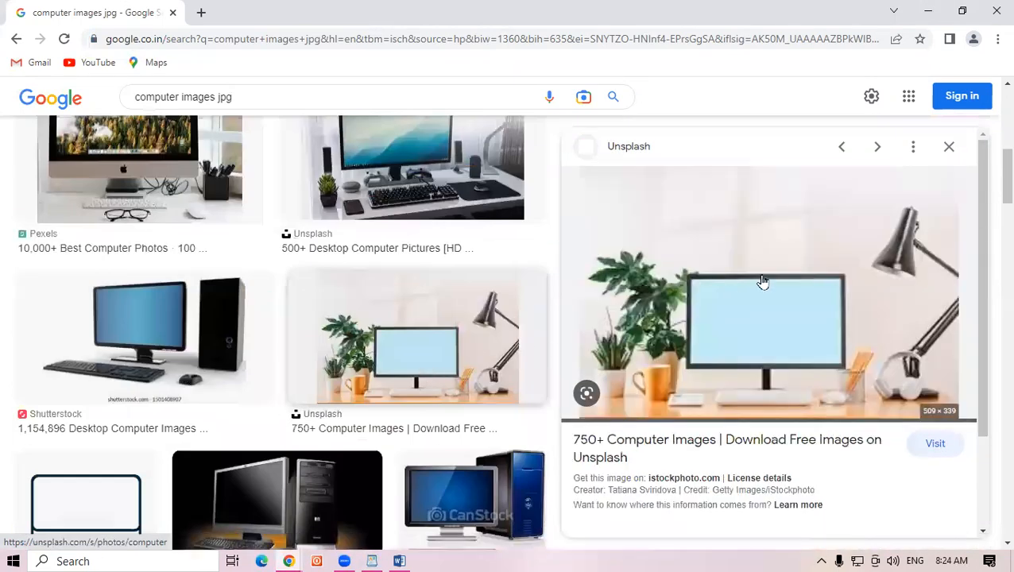
# Save the Unsplash monitor picture to the Desktop as a JPEG image named "cccccccccc".
pyautogui.rightClick(801, 261)
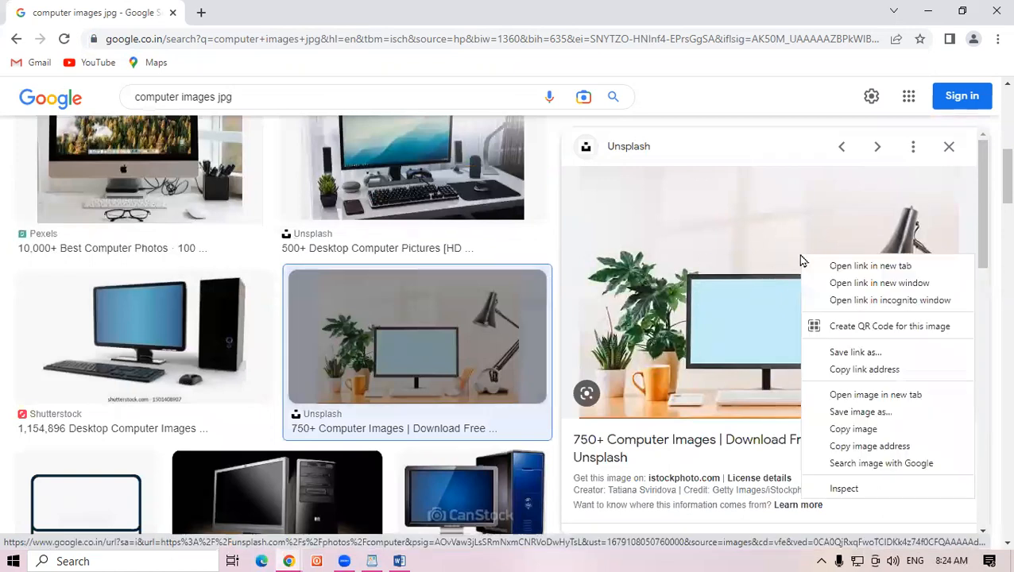
pyautogui.click(858, 414)
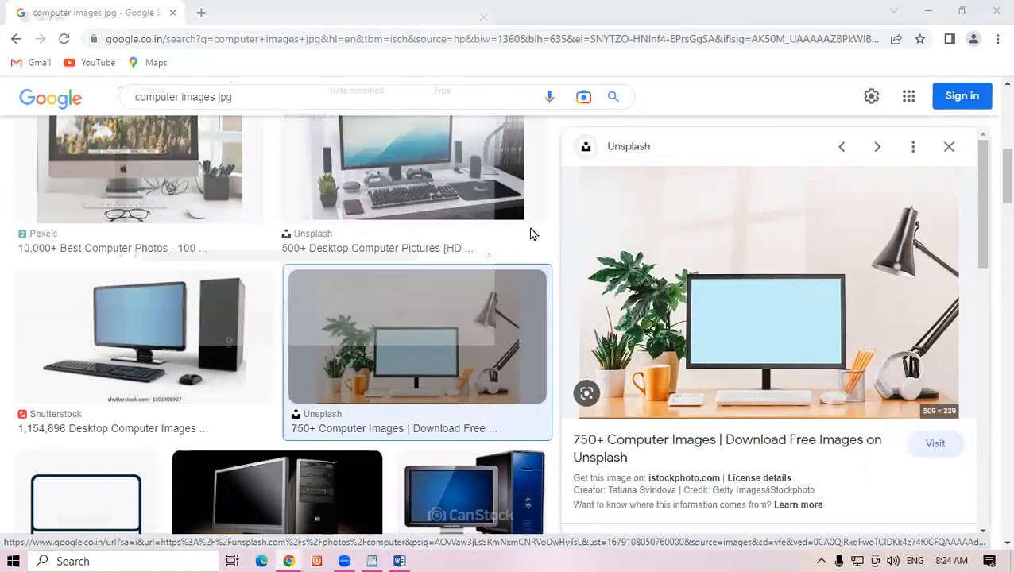
pyautogui.click(56, 129)
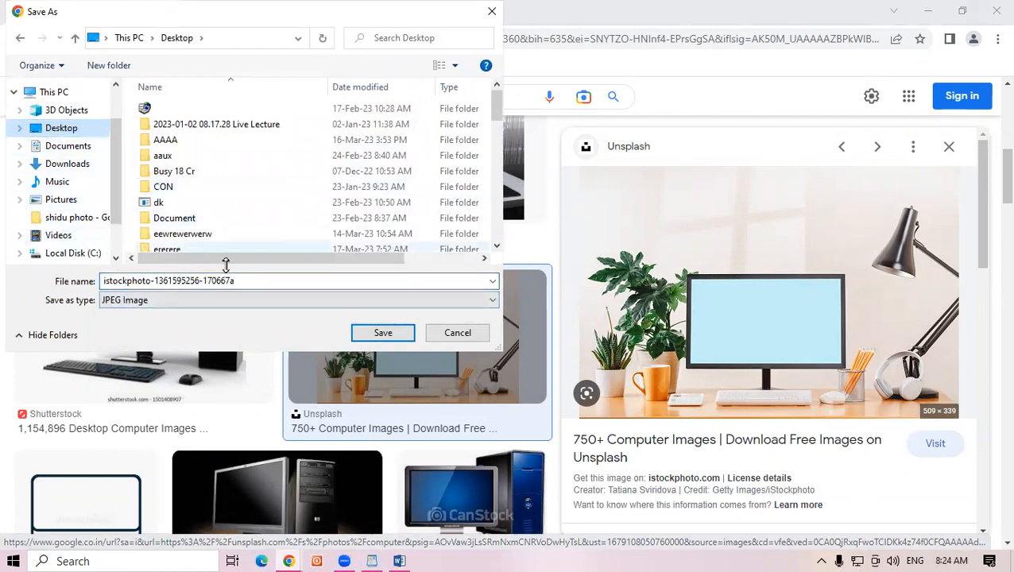
pyautogui.write('ccc')
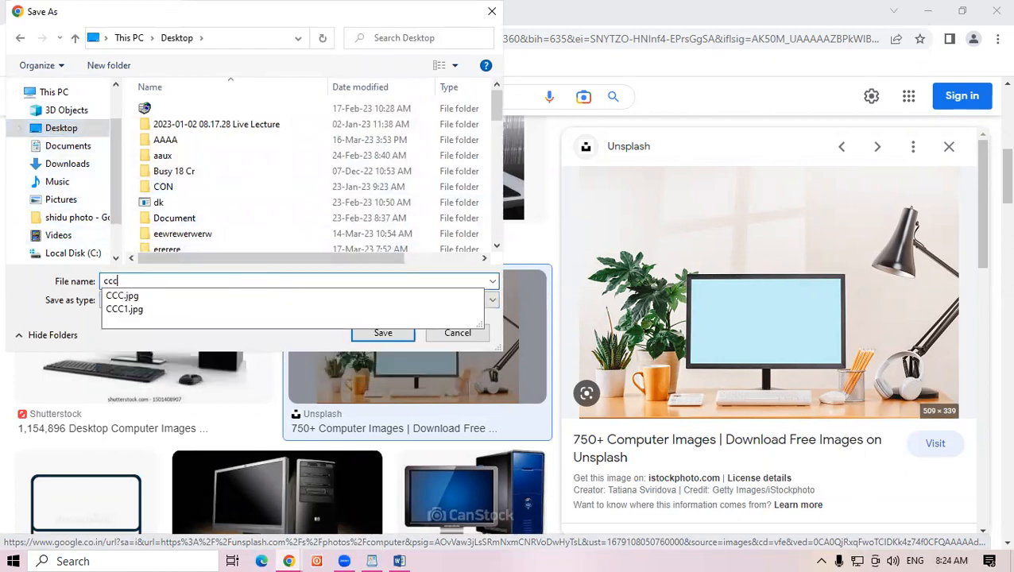
pyautogui.write('ccccc')
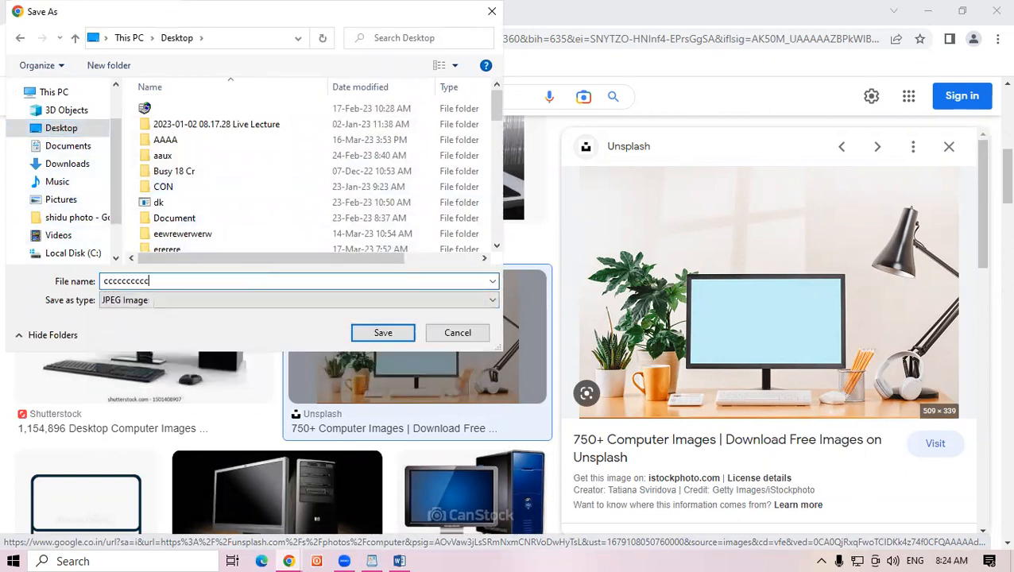
pyautogui.click(395, 339)
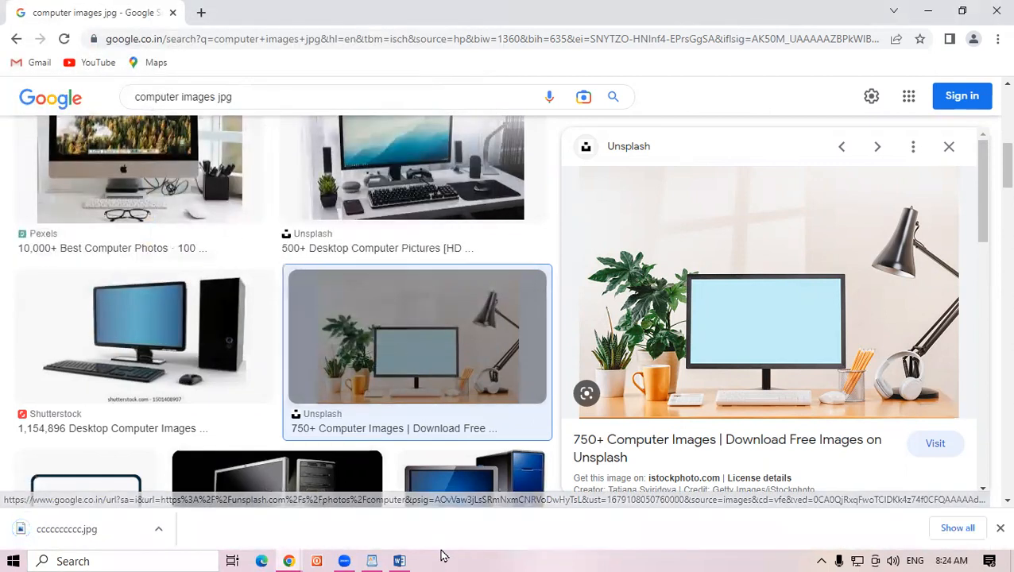
# Switch to WordPad and insert the picture "cccccccccc" from the Desktop on the blank line below the heading.
pyautogui.click(373, 559)
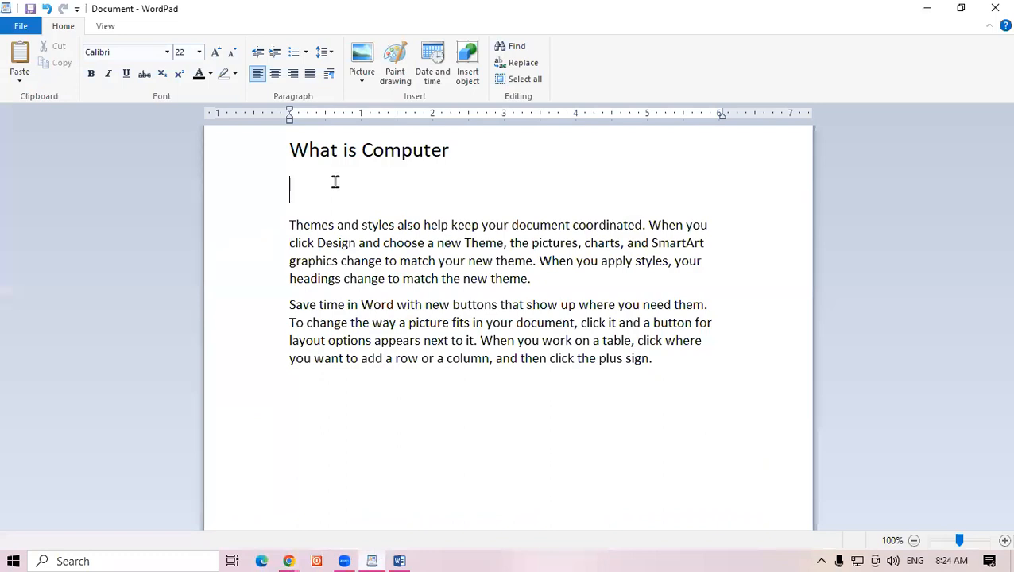
pyautogui.click(359, 60)
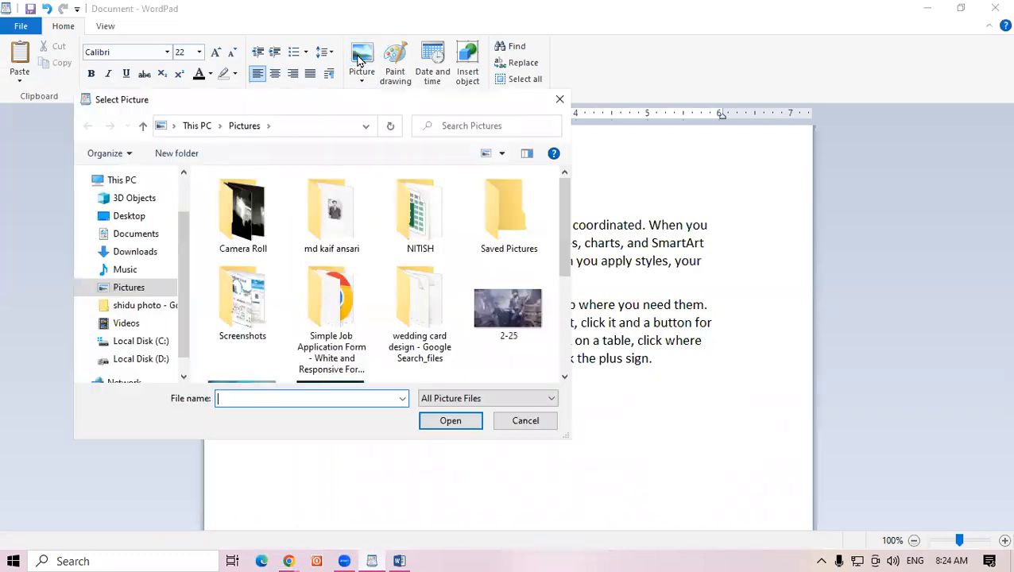
pyautogui.click(131, 220)
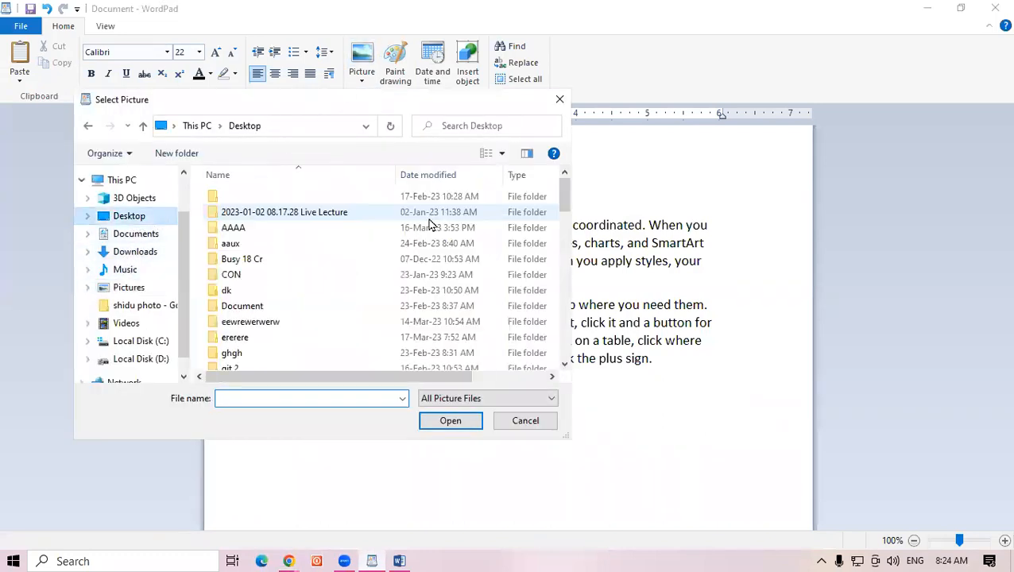
pyautogui.moveTo(562, 227); pyautogui.dragTo(557, 302)
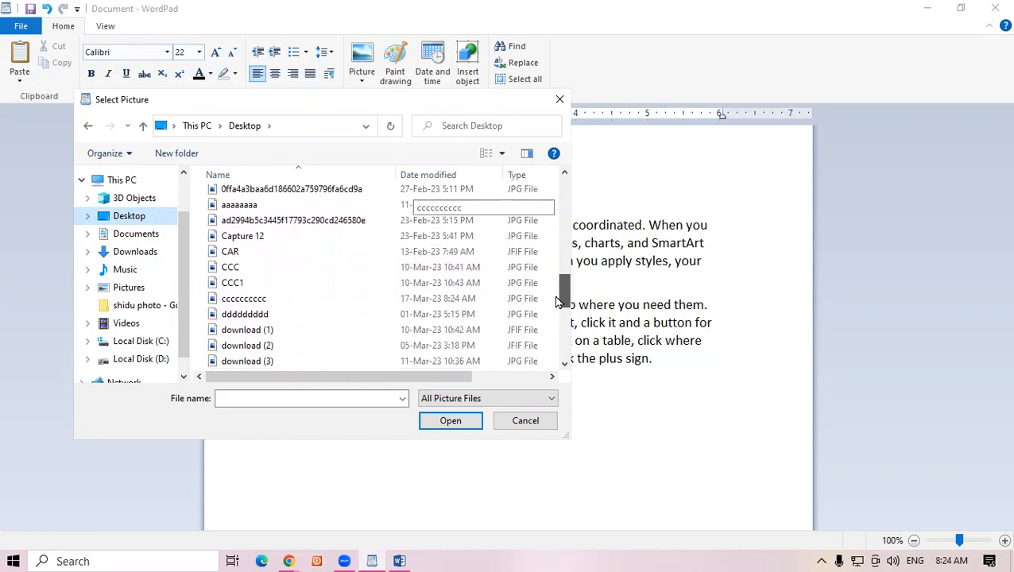
pyautogui.click(267, 302)
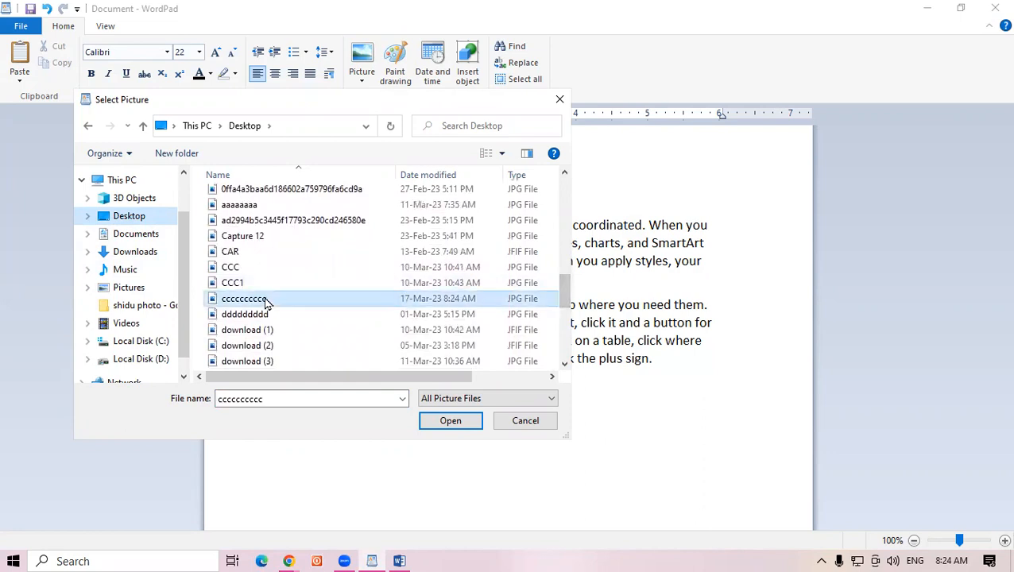
pyautogui.click(450, 422)
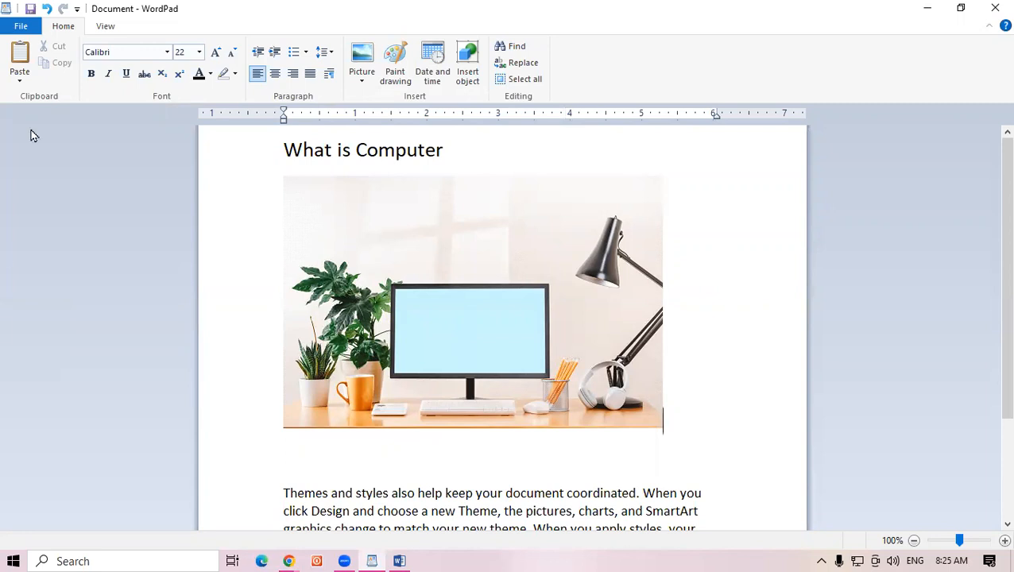
# Shrink the inserted picture proportionally to about 2.2 inches wide and deselect it.
pyautogui.click(459, 312)
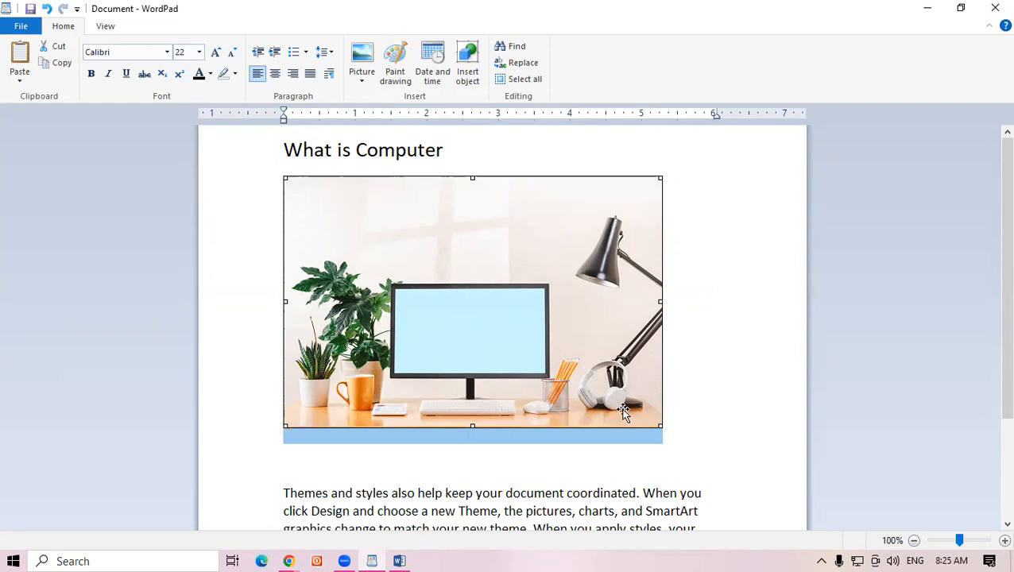
pyautogui.scroll(-1, 644, 421)
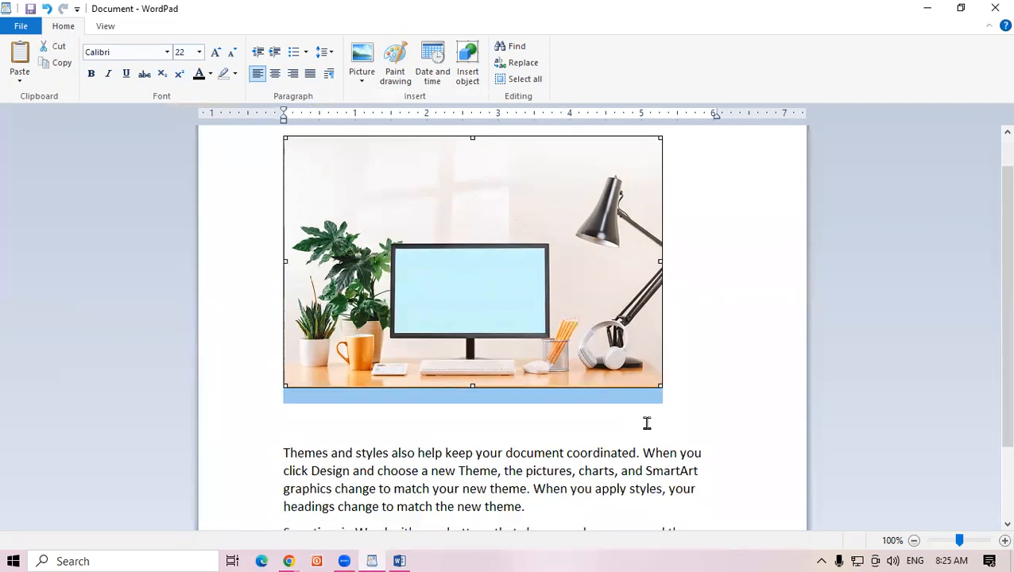
pyautogui.moveTo(659, 385); pyautogui.dragTo(438, 239)
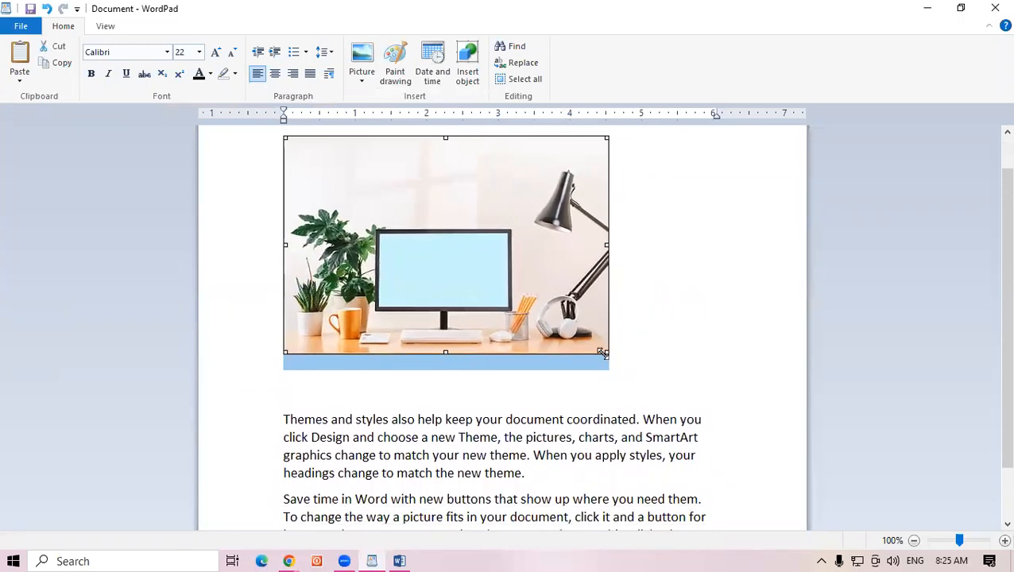
pyautogui.moveTo(597, 343); pyautogui.dragTo(367, 170)
pyautogui.moveTo(509, 286); pyautogui.dragTo(449, 239)
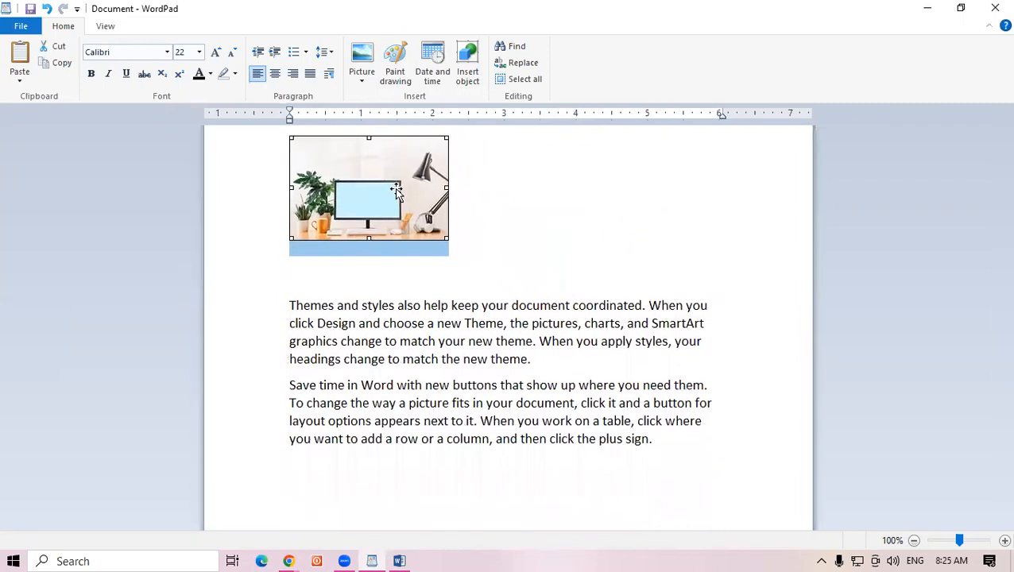
pyautogui.click(472, 202)
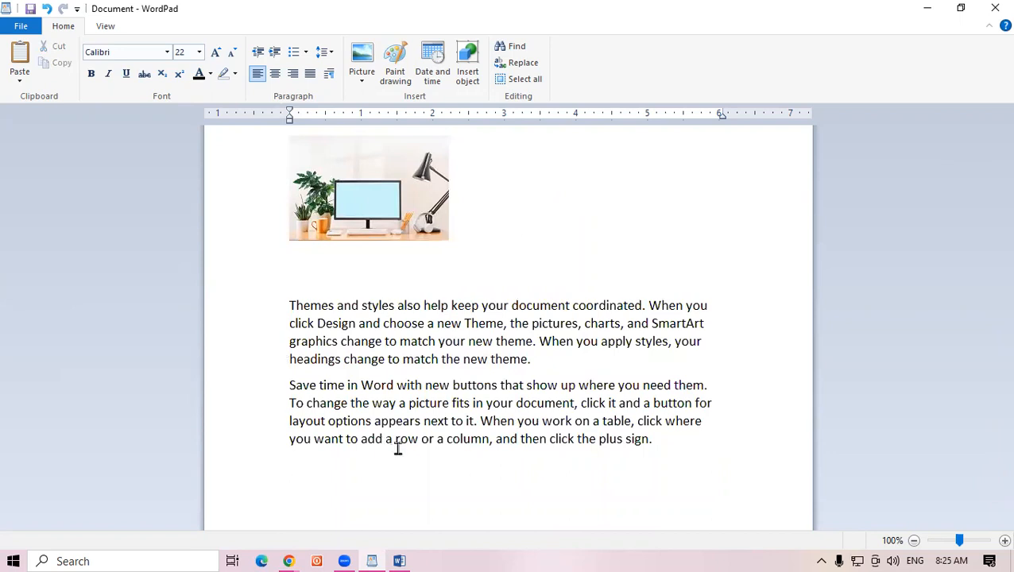
# Move the picture one line down and switch its alignment through center, right and left, ending with center.
pyautogui.click(299, 146)
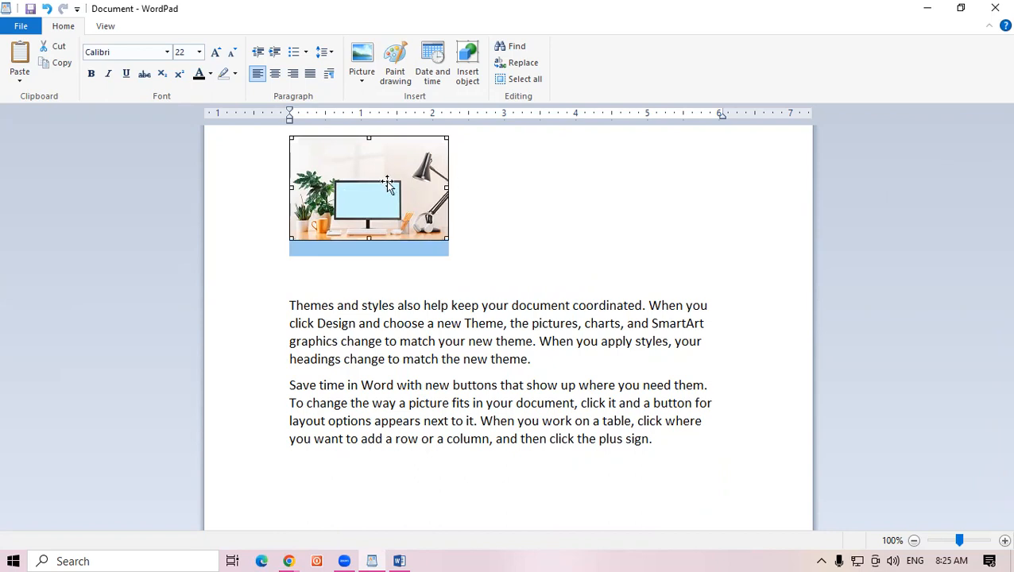
pyautogui.moveTo(401, 224); pyautogui.dragTo(408, 283)
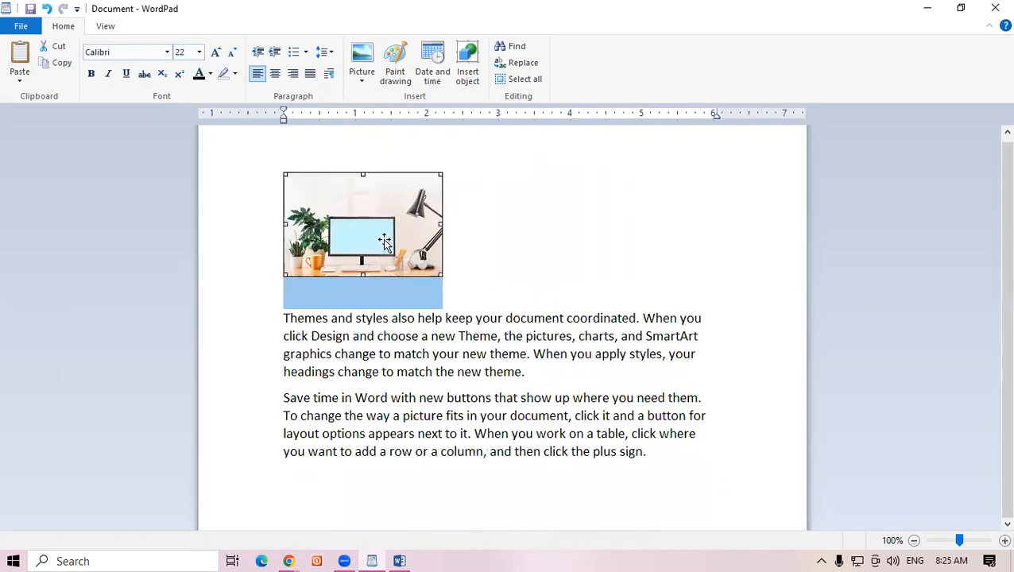
pyautogui.click(275, 75)
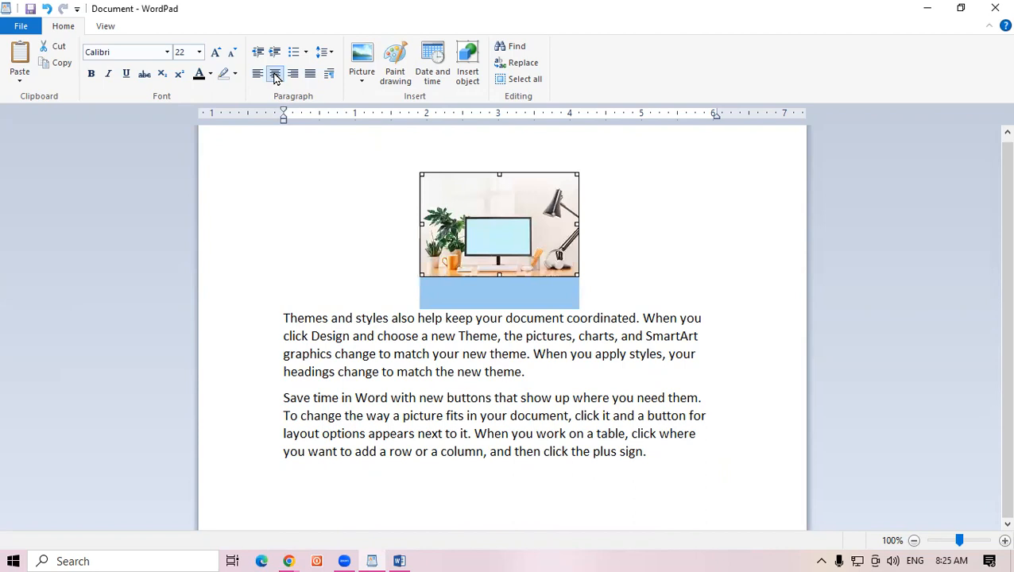
pyautogui.click(293, 75)
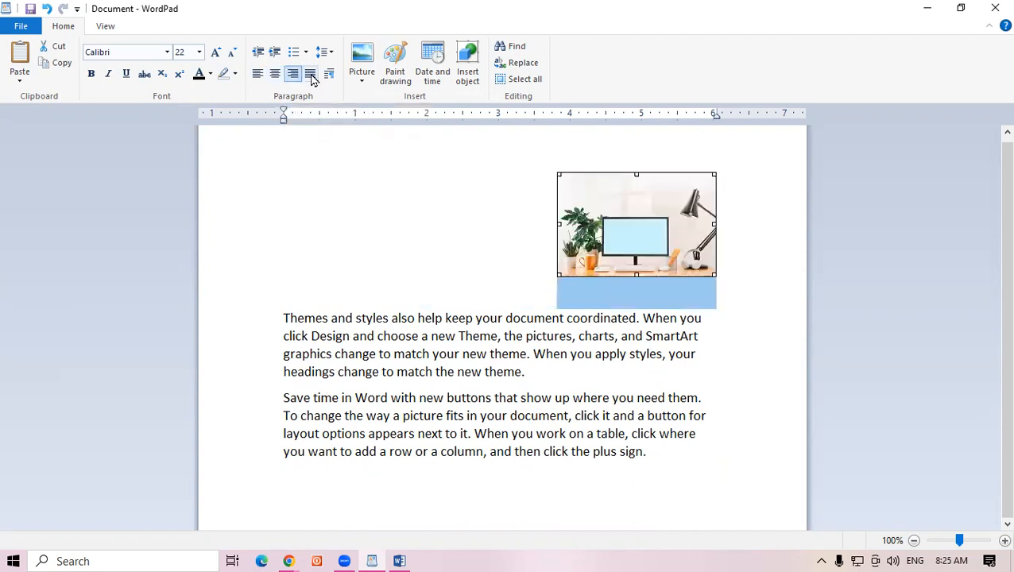
pyautogui.click(311, 75)
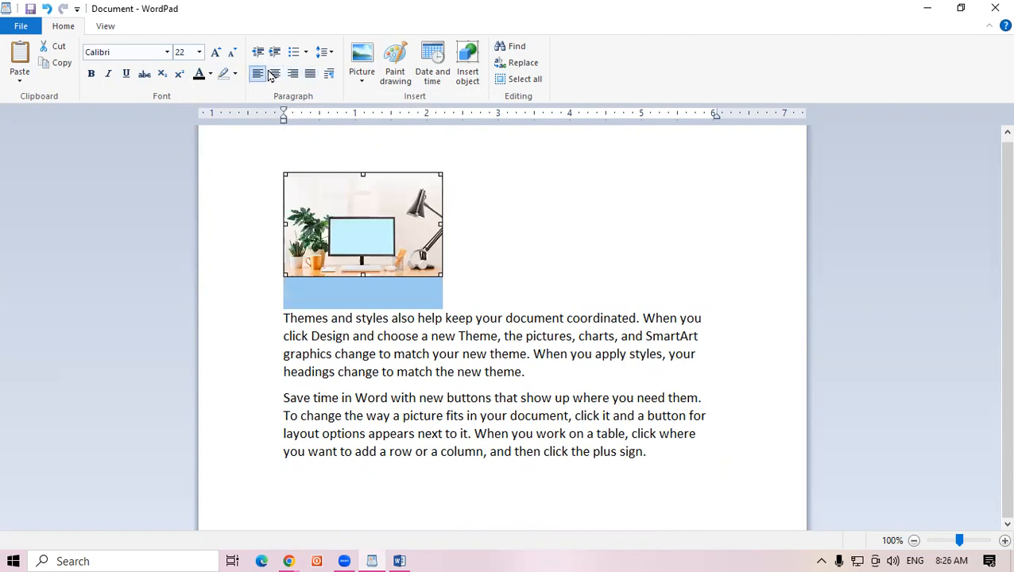
pyautogui.click(275, 74)
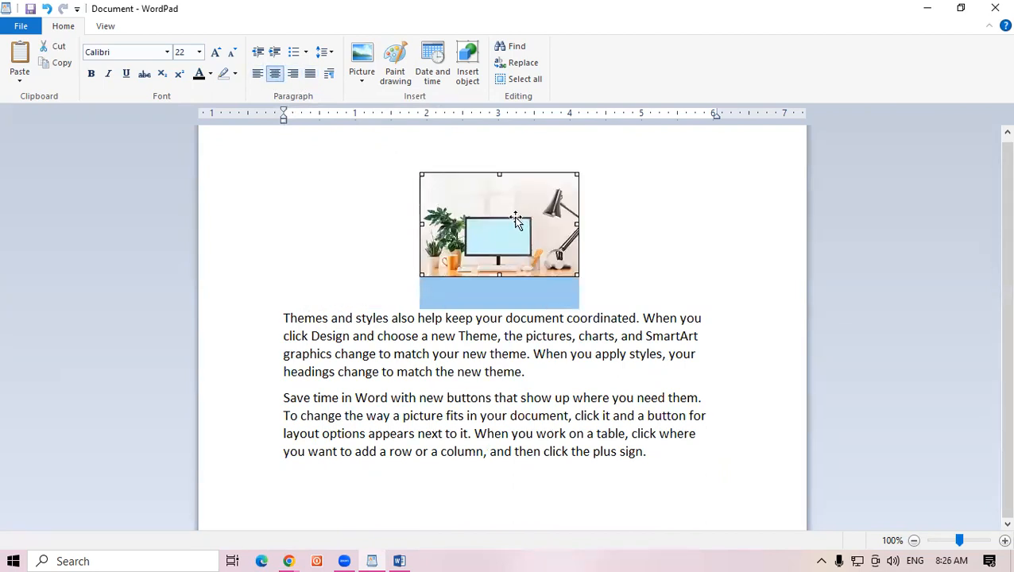
# Add two blank lines before the first body paragraph, which starts with "Themes and styles".
pyautogui.click(278, 324)
pyautogui.click(285, 317)
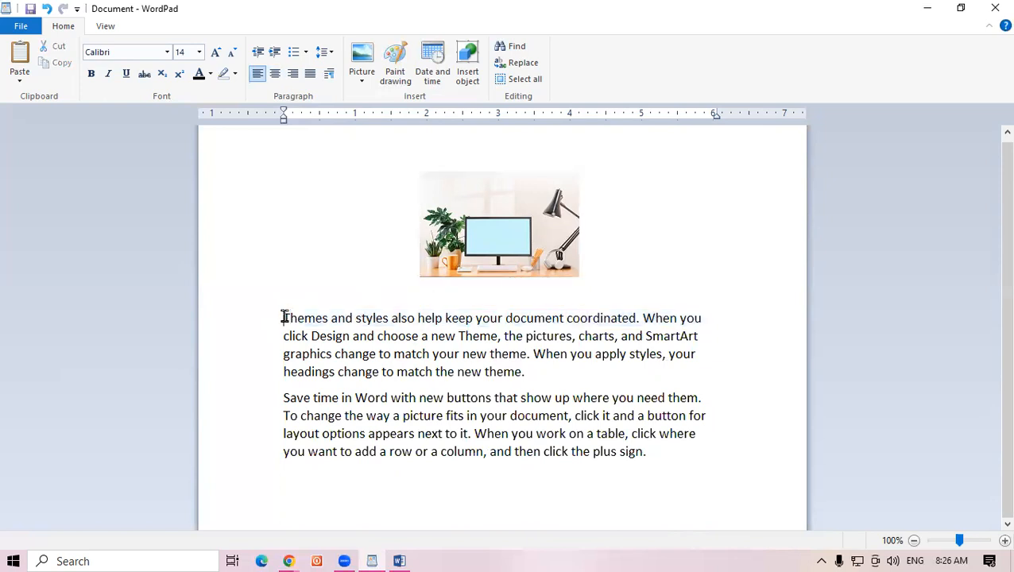
pyautogui.press('Return')
pyautogui.press('Return')
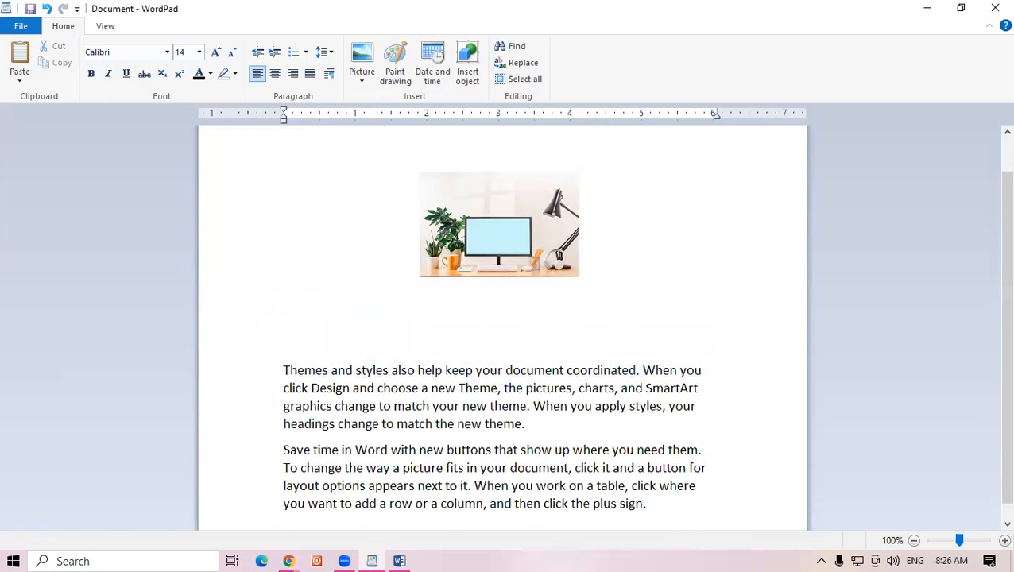
# Add two blank lines above the picture.
pyautogui.click(482, 232)
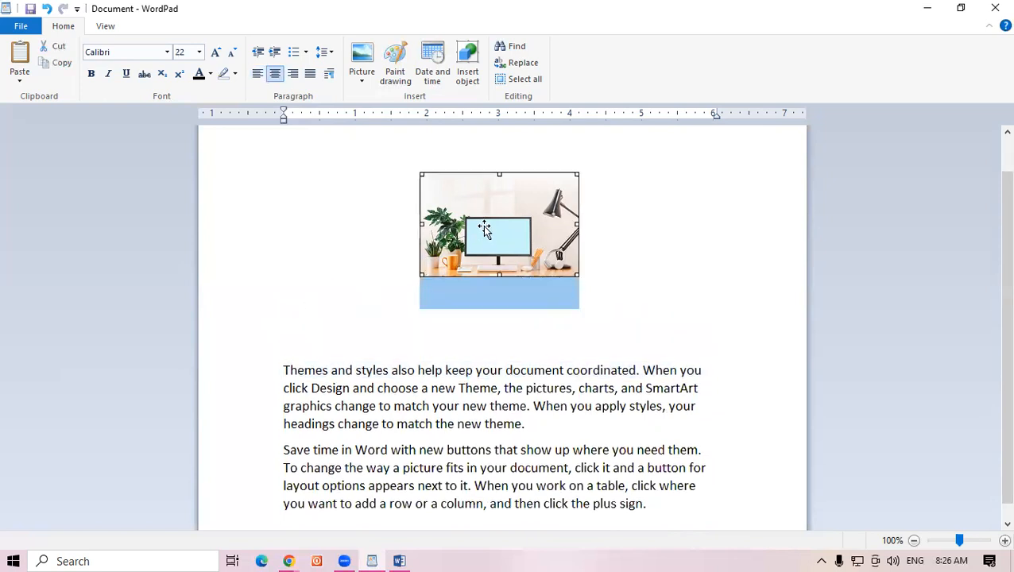
pyautogui.click(424, 161)
pyautogui.press('Return')
pyautogui.press('Return')
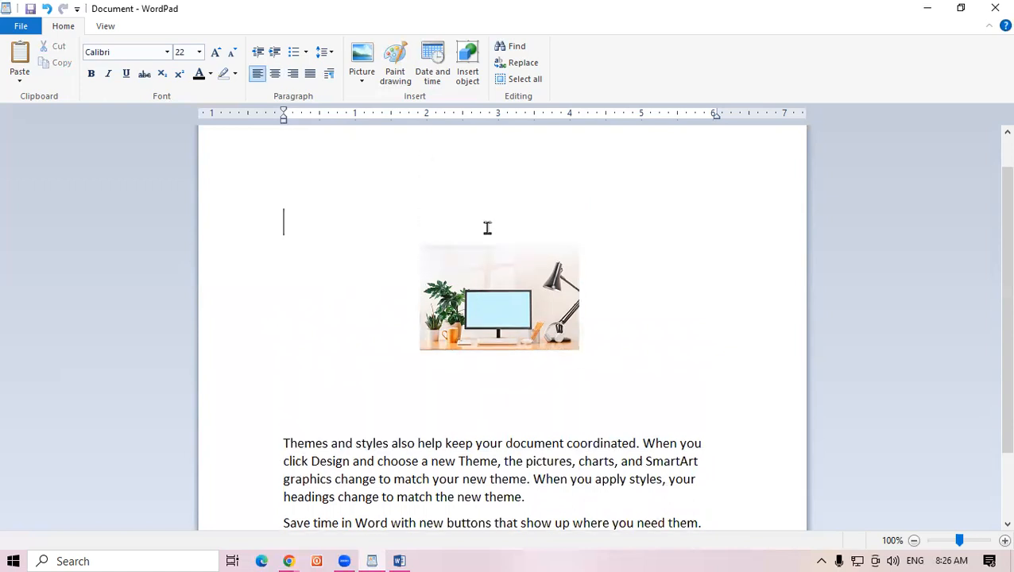
# Align the picture below the "What is Computer" heading to the left margin.
pyautogui.click(493, 322)
pyautogui.moveTo(993, 239); pyautogui.dragTo(990, 195)
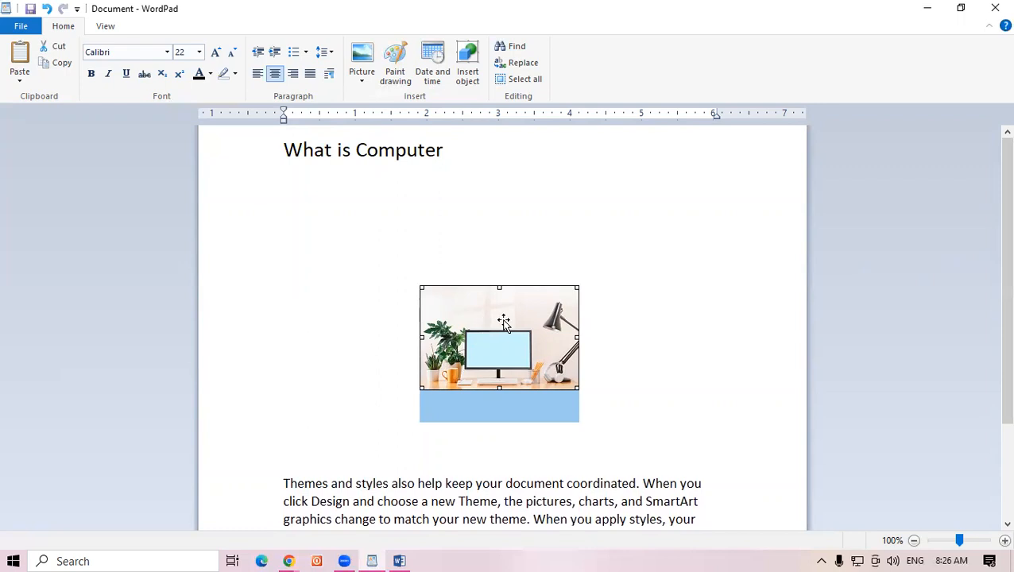
pyautogui.click(258, 73)
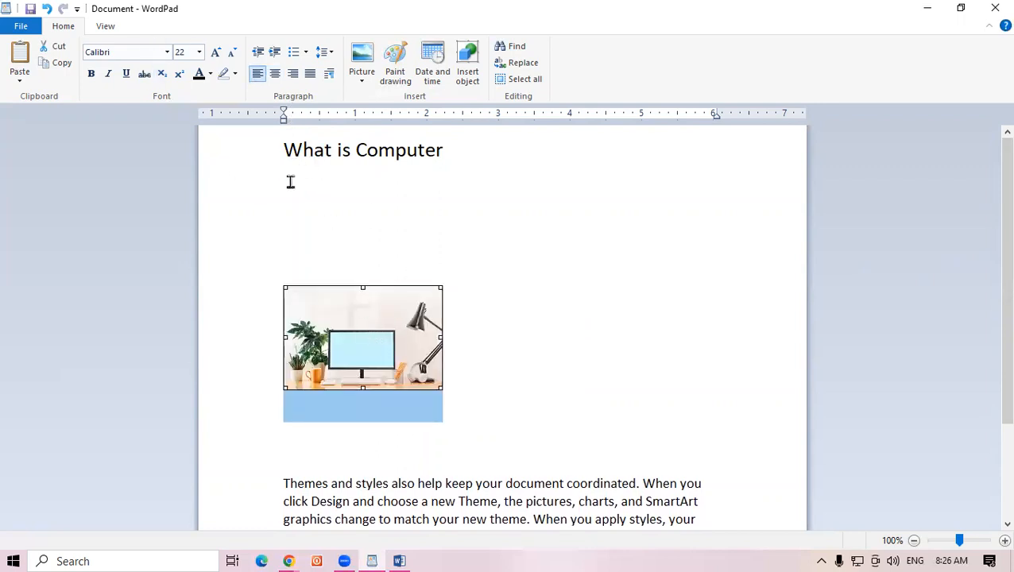
# Delete two of the blank lines directly above the picture.
pyautogui.click(284, 261)
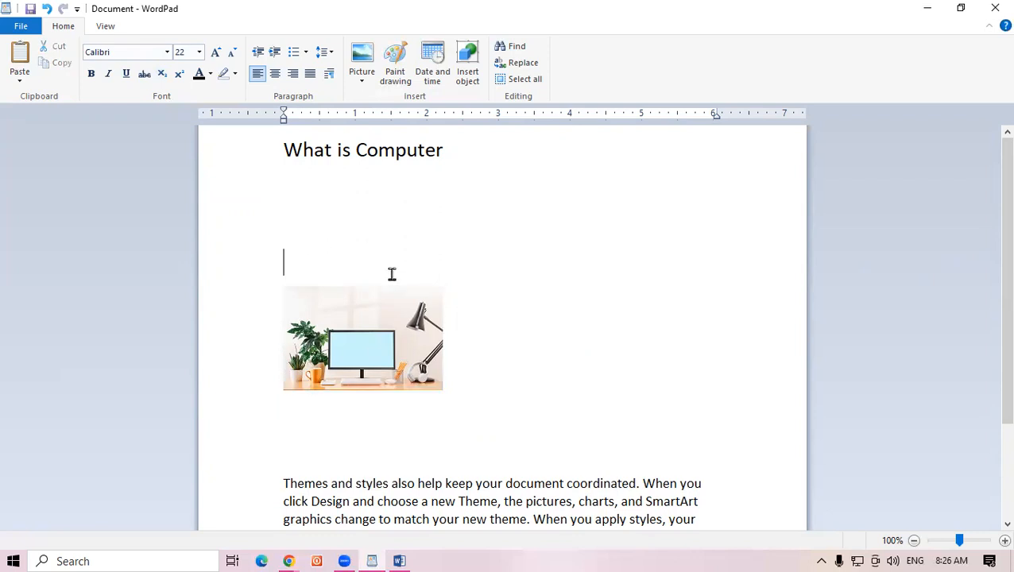
pyautogui.press('BackSpace')
pyautogui.press('BackSpace')
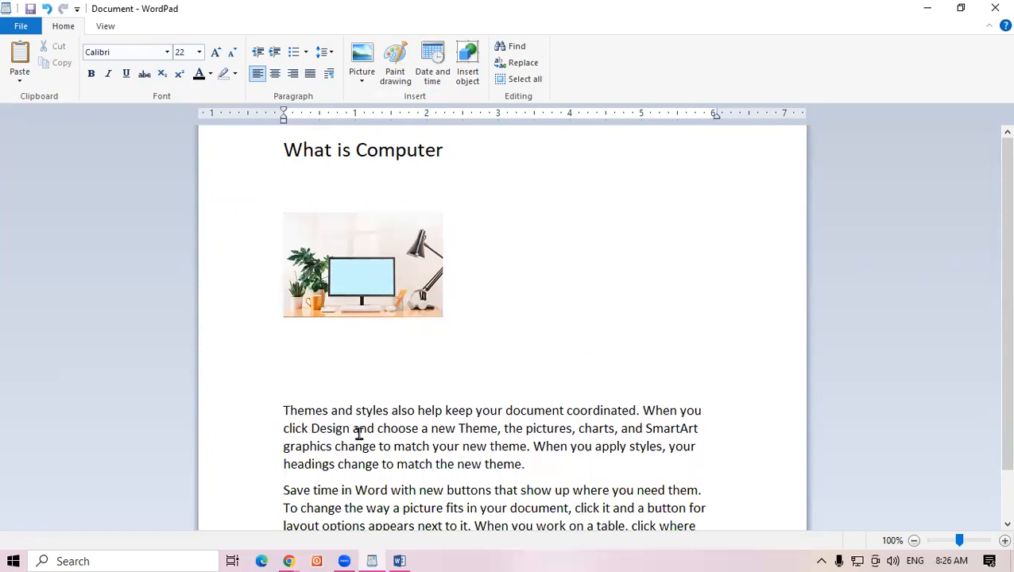
# Delete two blank lines directly above the first body paragraph, which starts with "Themes and styles".
pyautogui.click(286, 410)
pyautogui.press('BackSpace')
pyautogui.press('BackSpace')
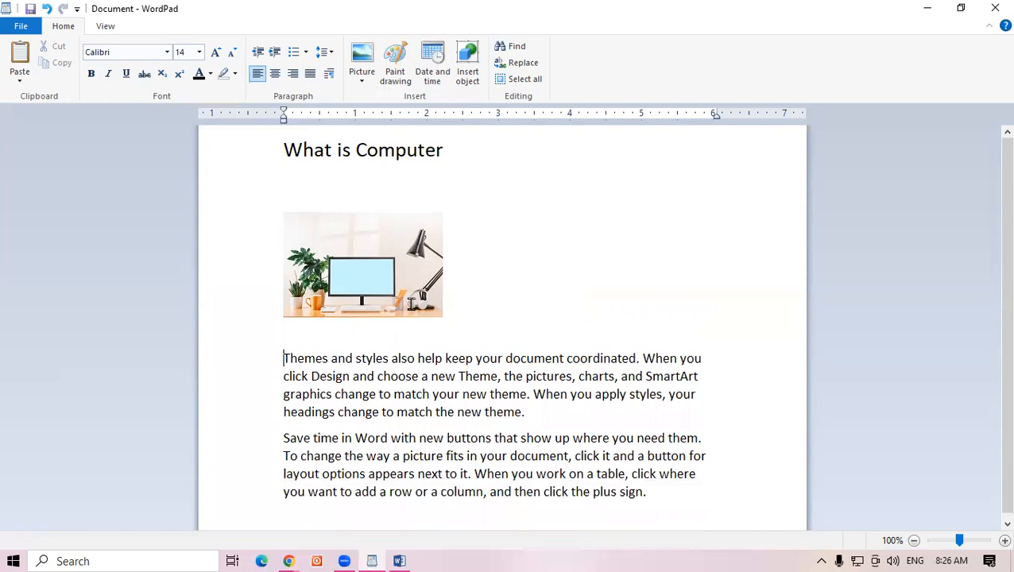
# Add a line reading "Laptop" after the "Themes and styles" paragraph, followed by a blank line.
pyautogui.click(557, 419)
pyautogui.press('Return')
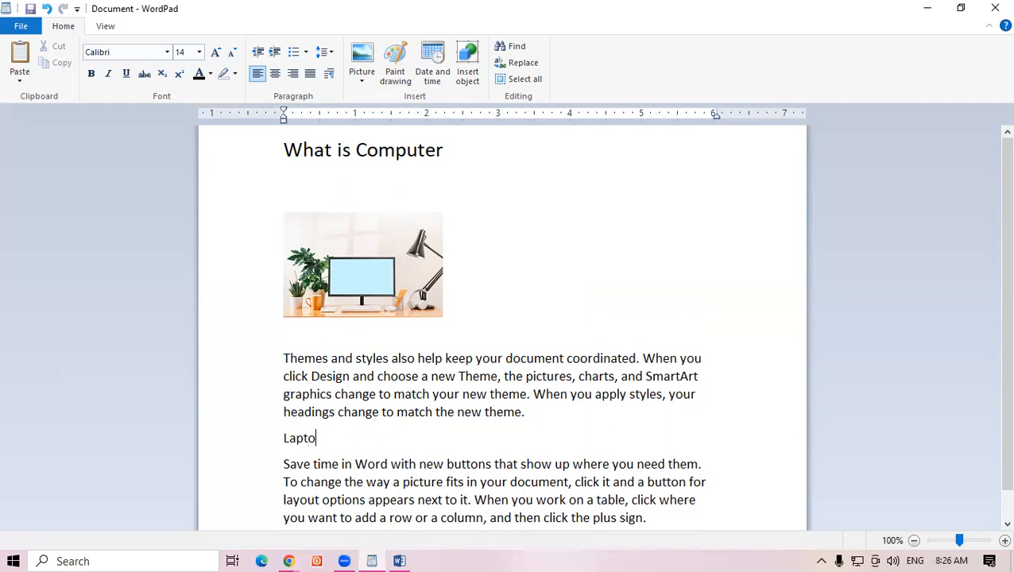
pyautogui.write('Laptop')
pyautogui.press('Return')
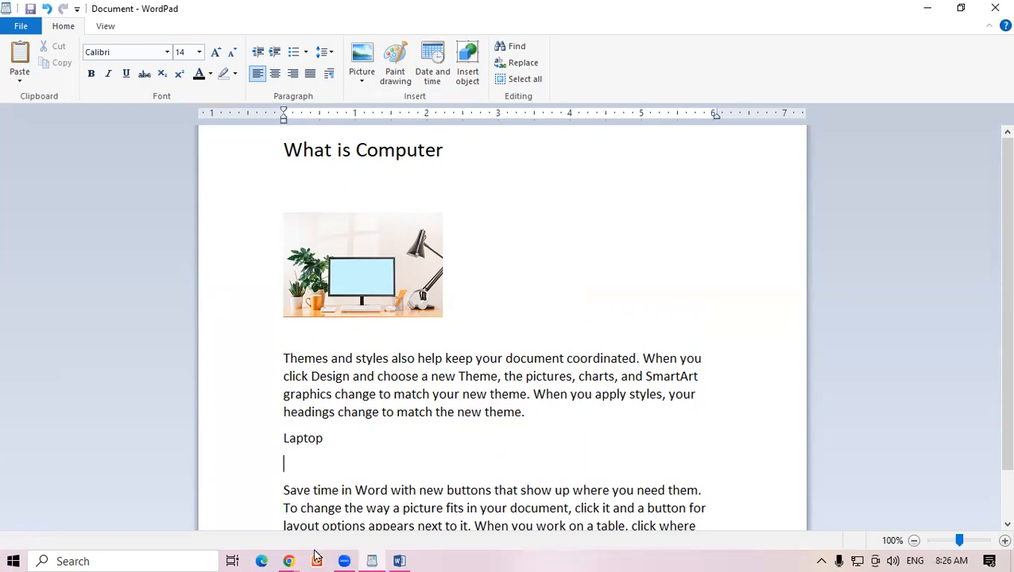
pyautogui.moveTo(288, 560)
pyautogui.click(255, 501)
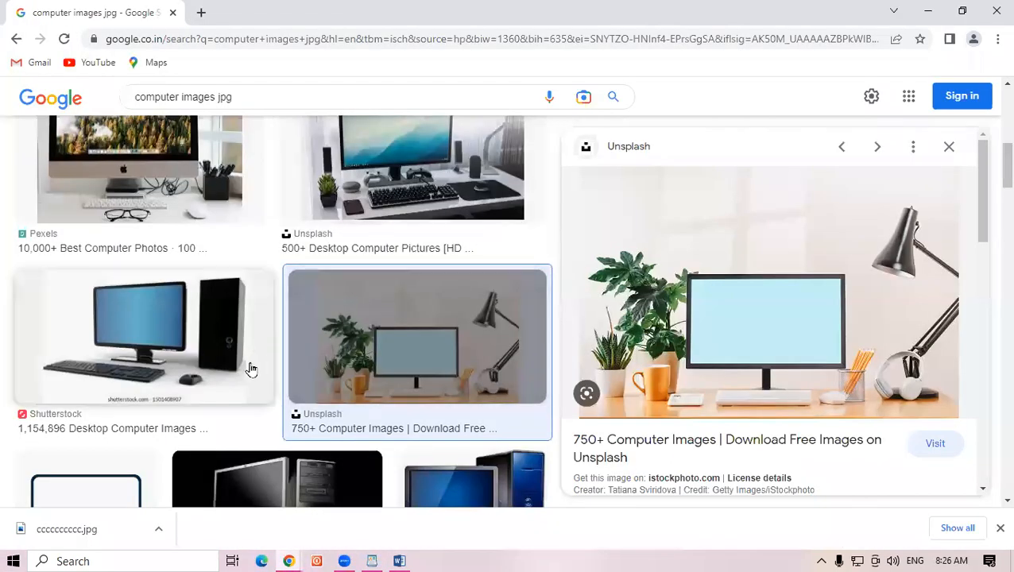
pyautogui.scroll(-2, 250, 370)
pyautogui.scroll(-3, 400, 384)
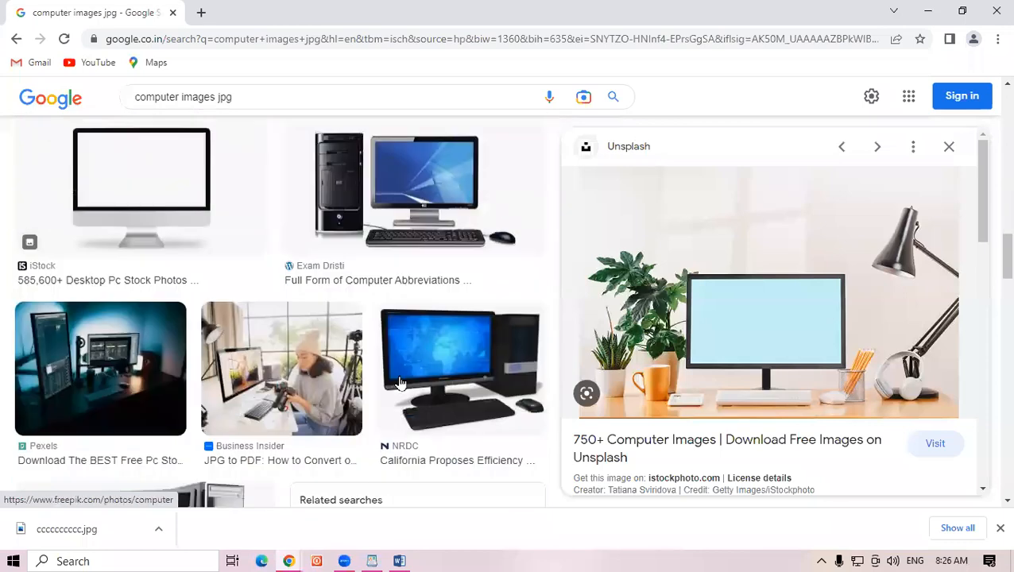
pyautogui.scroll(-3, 399, 384)
pyautogui.scroll(-4, 400, 385)
pyautogui.scroll(1, 206, 385)
pyautogui.scroll(-1, 305, 390)
pyautogui.click(131, 384)
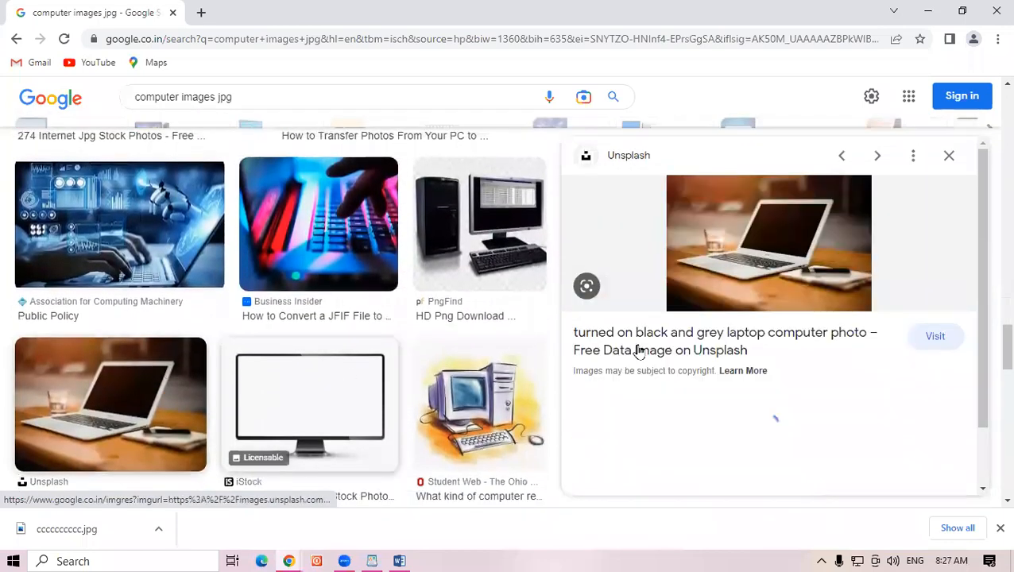
# Save the previewed laptop photo to the Desktop under the file name images (1).
pyautogui.rightClick(770, 232)
pyautogui.click(818, 383)
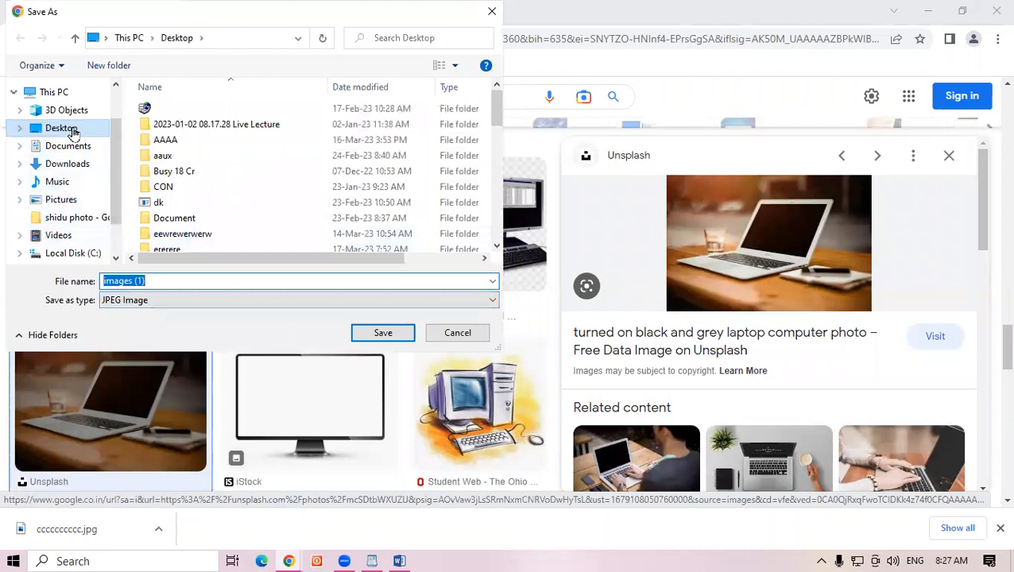
pyautogui.click(396, 340)
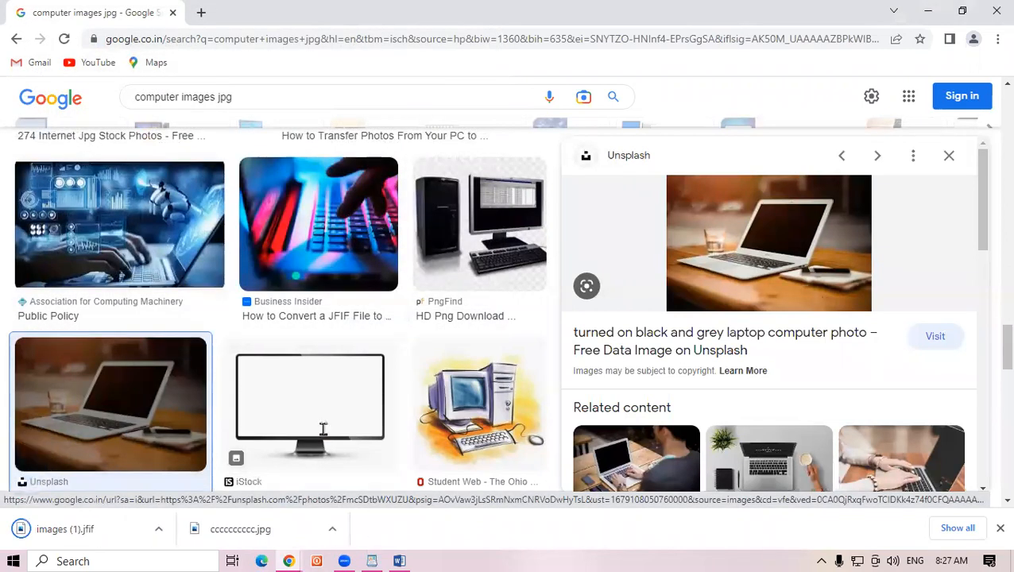
# Switch to WordPad and insert the images (1) picture from the Desktop on the blank line below "Laptop".
pyautogui.hotkey('alt', 'Tab')
pyautogui.click(362, 54)
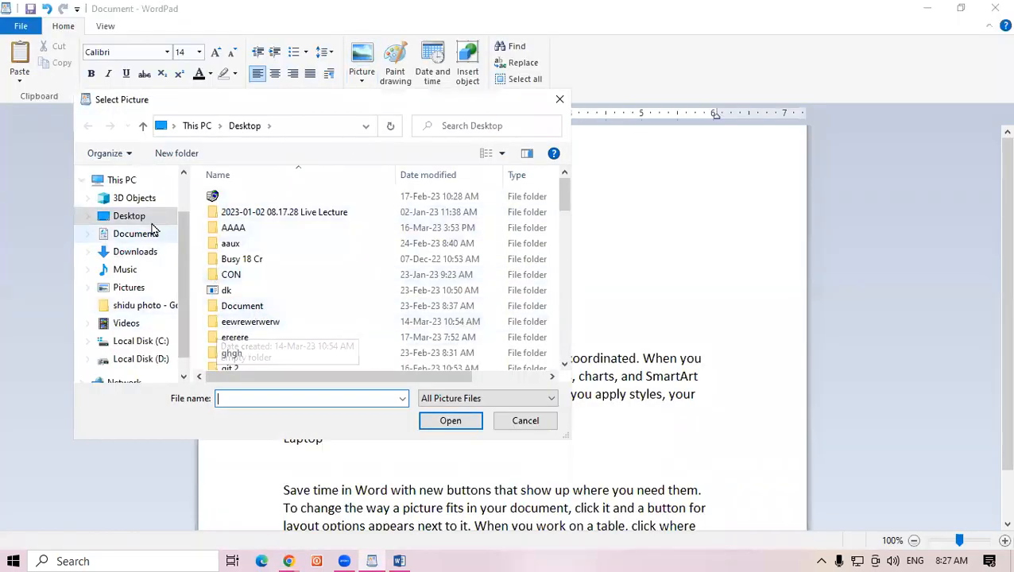
pyautogui.moveTo(563, 202); pyautogui.dragTo(557, 330)
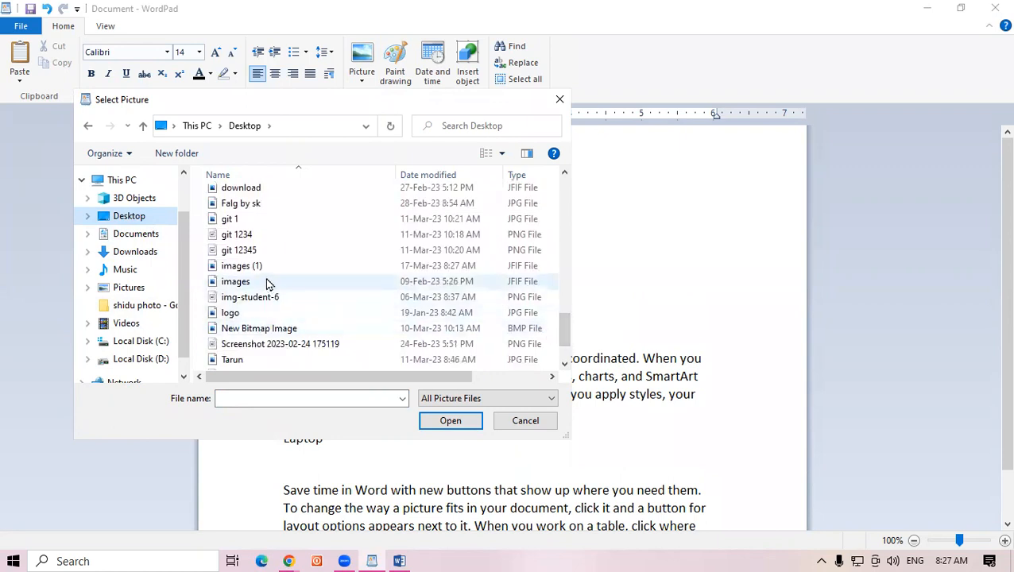
pyautogui.click(337, 267)
pyautogui.click(457, 425)
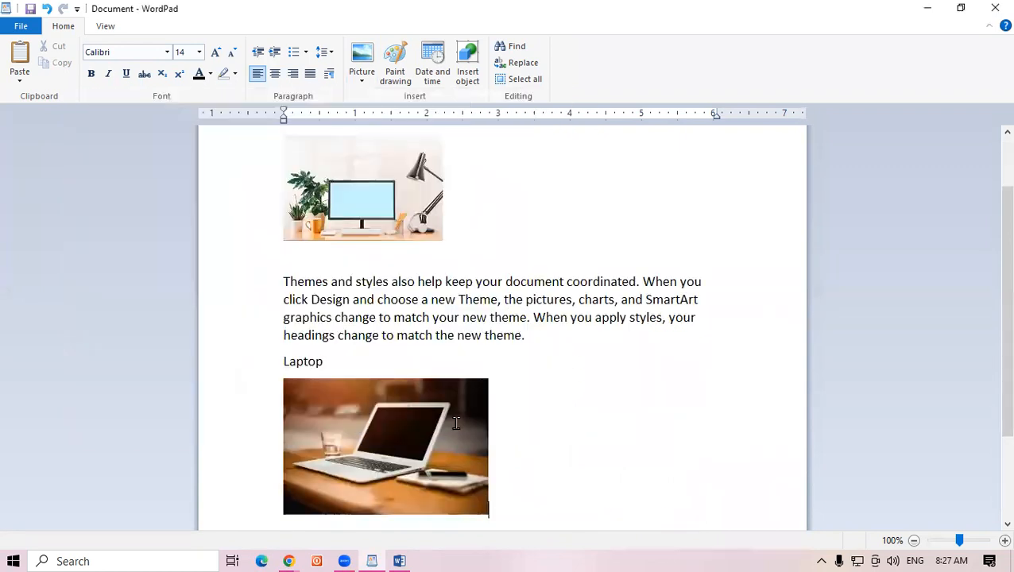
pyautogui.moveTo(988, 258); pyautogui.dragTo(993, 368)
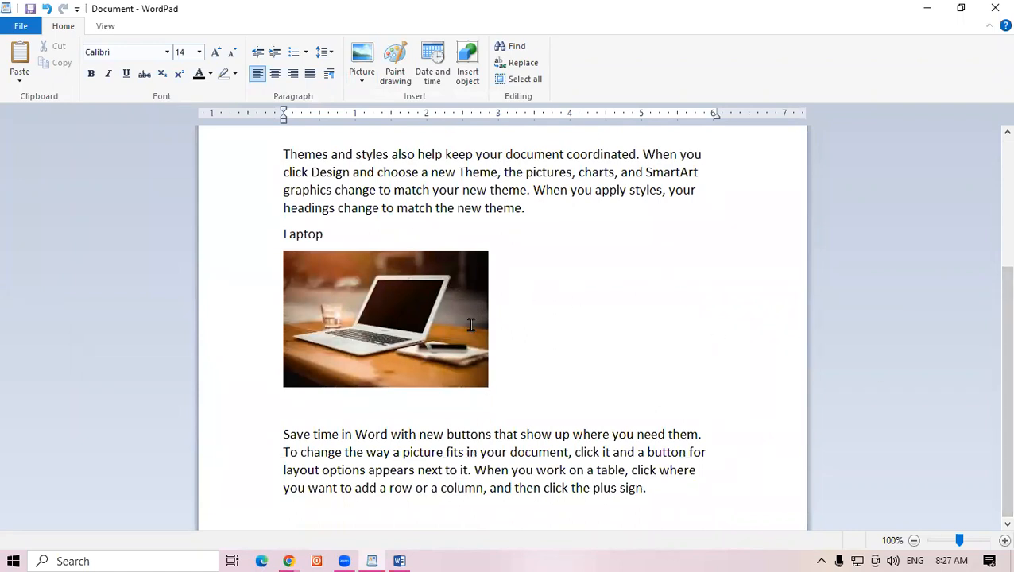
pyautogui.click(398, 306)
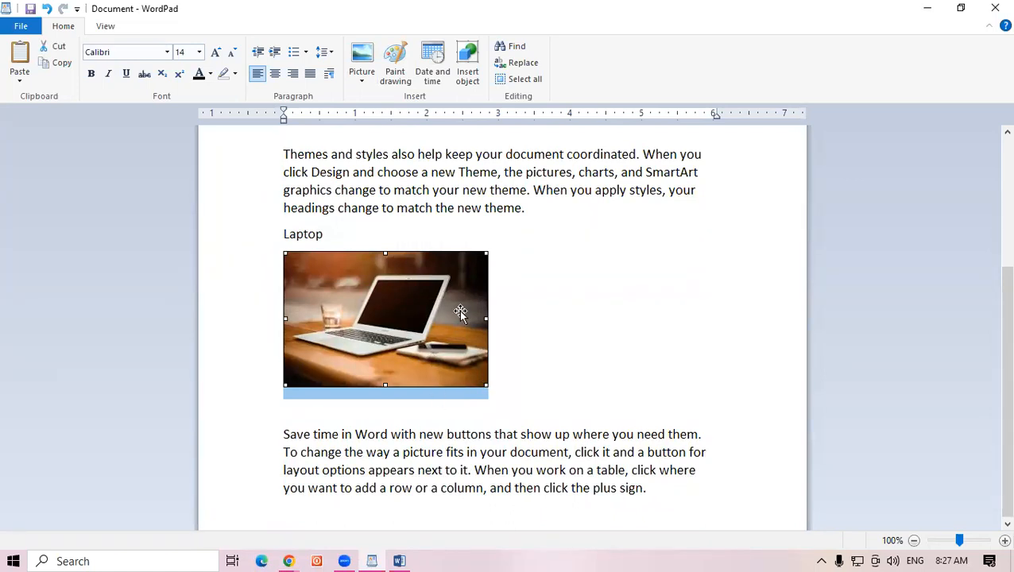
pyautogui.moveTo(993, 340)
pyautogui.mouseDown()
pyautogui.moveTo(993, 201)
pyautogui.moveTo(991, 355)
pyautogui.mouseUp()
pyautogui.moveTo(991, 378); pyautogui.dragTo(994, 242)
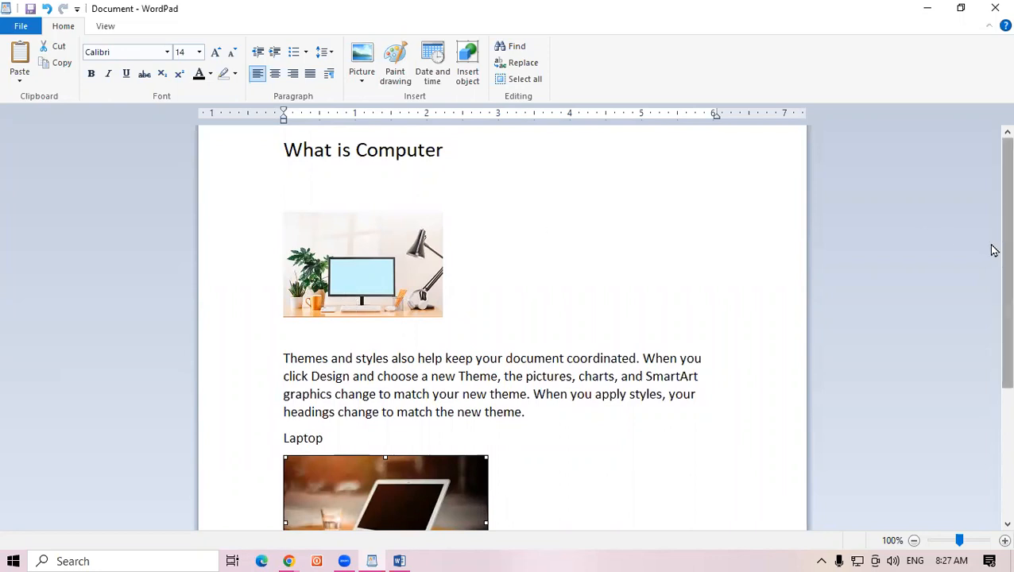
pyautogui.scroll(-5, 992, 331)
pyautogui.scroll(5, 993, 329)
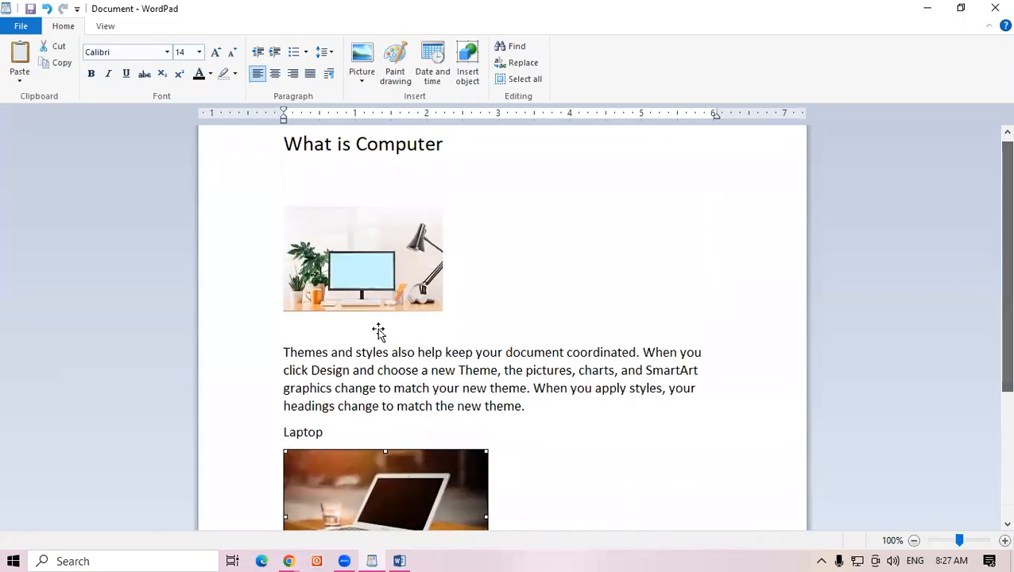
# Use Change picture to replace the computer picture below the heading with the portrait photo inside the Desktop's ererere folder.
pyautogui.click(352, 250)
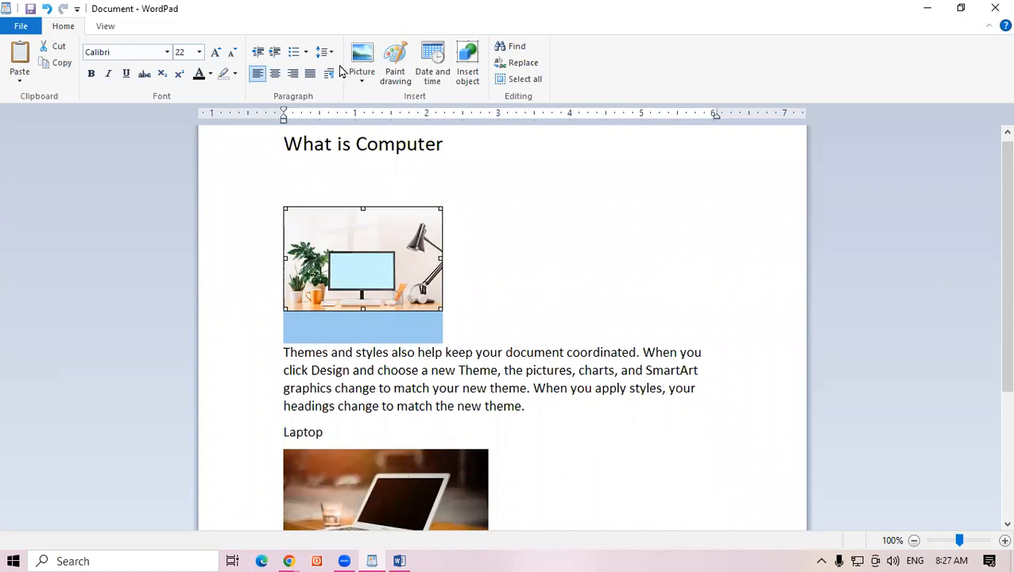
pyautogui.click(362, 73)
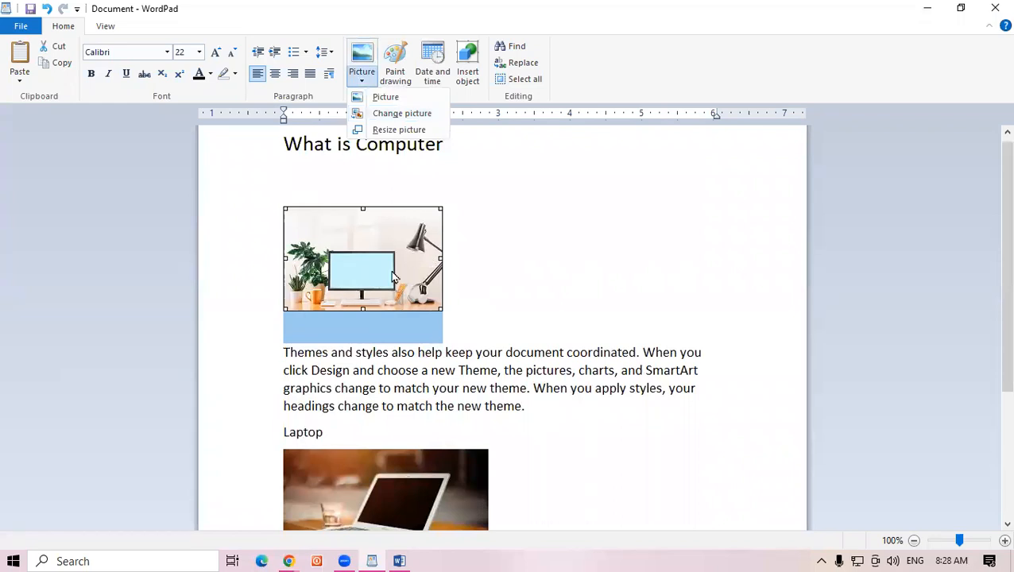
pyautogui.click(398, 114)
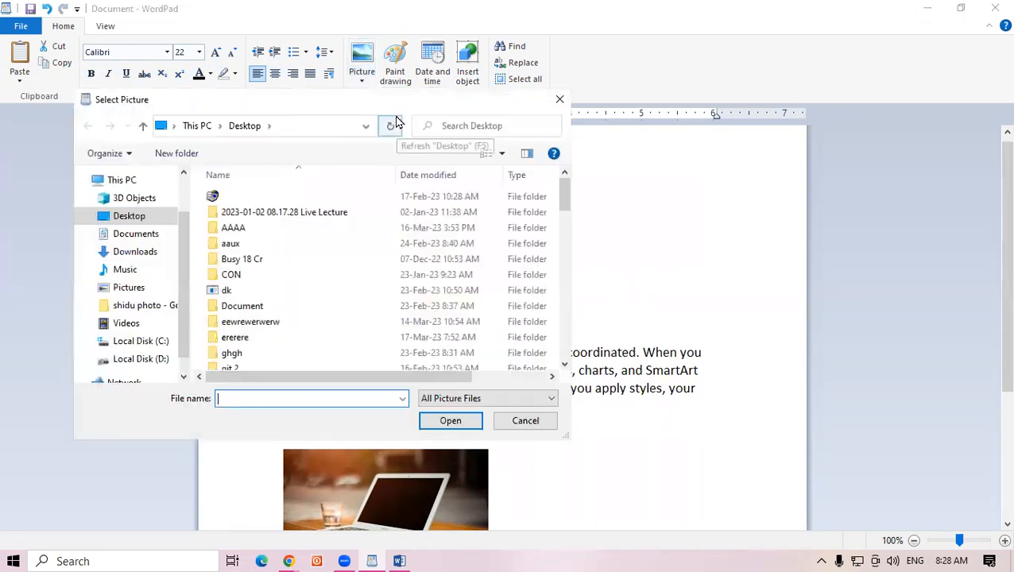
pyautogui.moveTo(559, 252); pyautogui.dragTo(556, 326)
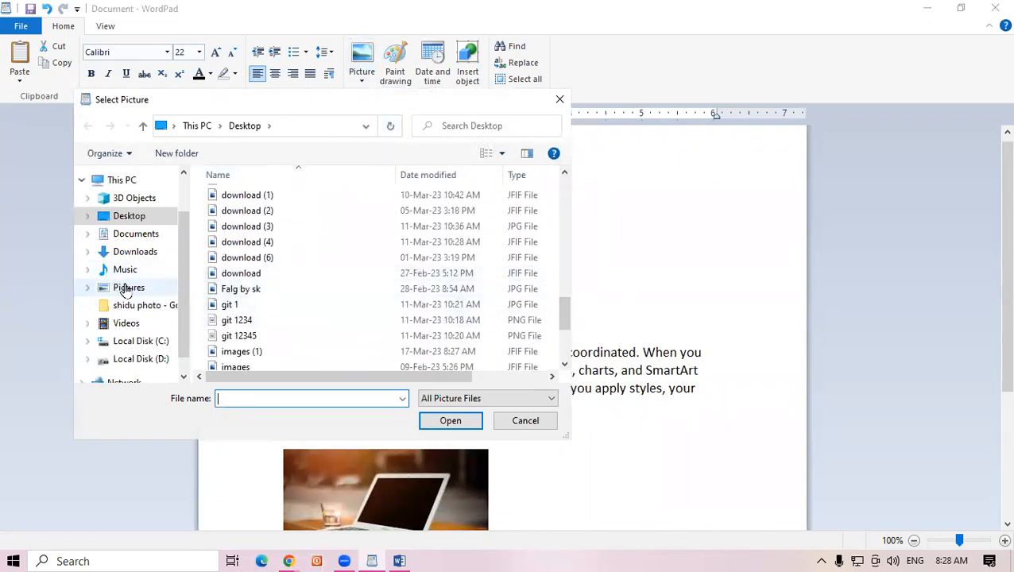
pyautogui.click(124, 287)
pyautogui.click(129, 217)
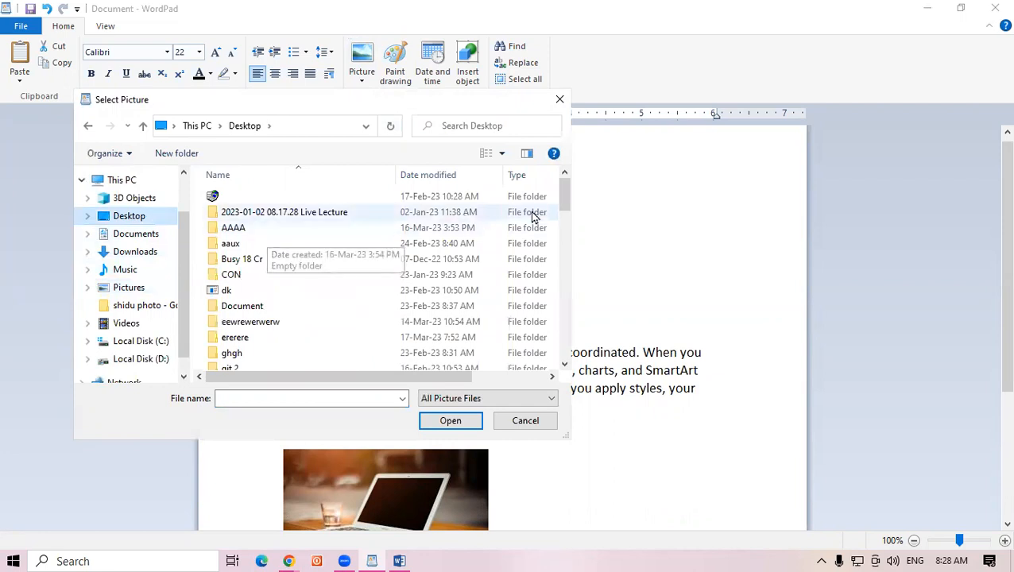
pyautogui.moveTo(563, 214)
pyautogui.mouseDown()
pyautogui.moveTo(557, 275)
pyautogui.moveTo(557, 223)
pyautogui.mouseUp()
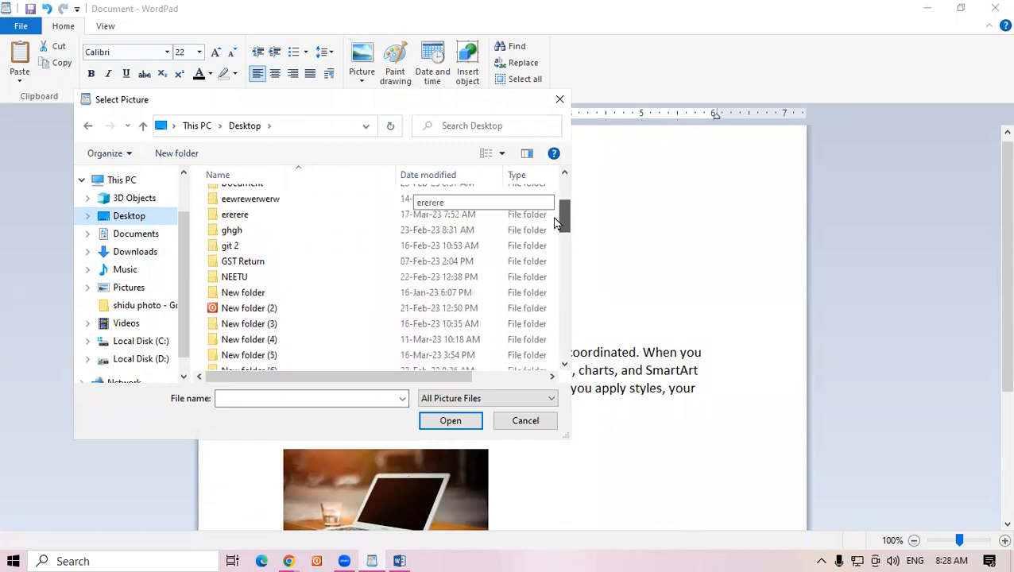
pyautogui.doubleClick(330, 217)
pyautogui.doubleClick(294, 202)
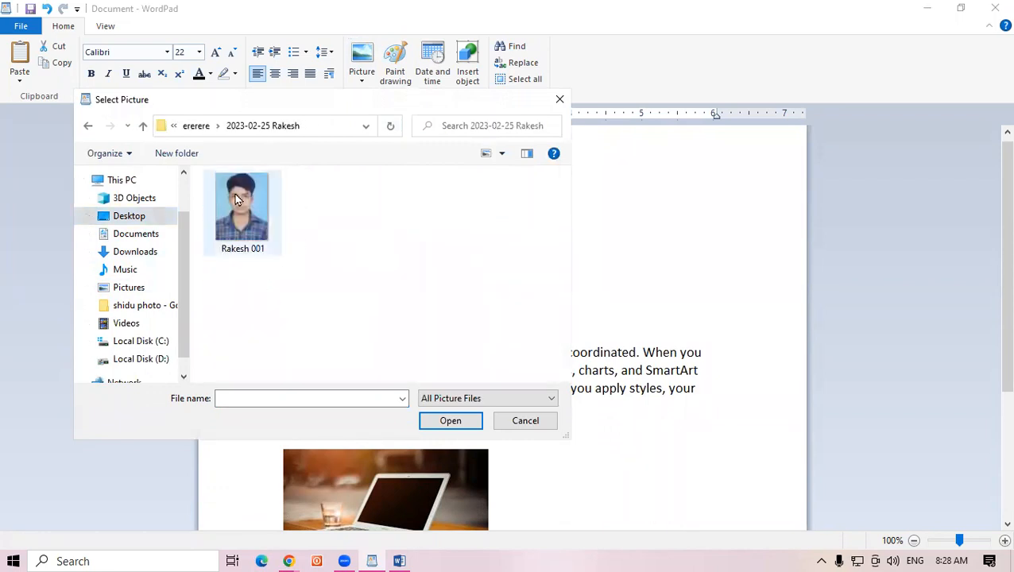
pyautogui.click(241, 208)
pyautogui.click(451, 421)
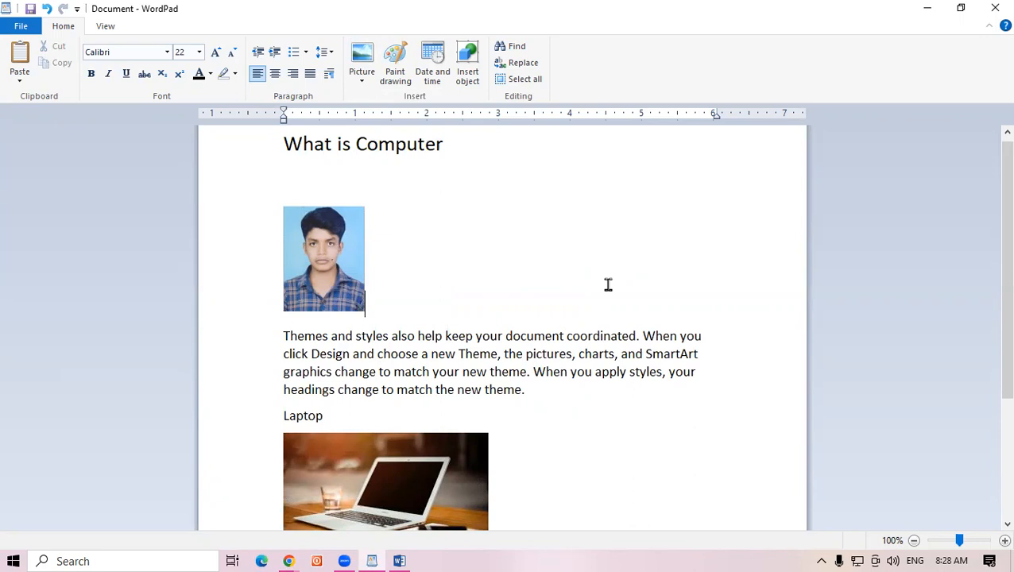
# Use Change picture to replace the laptop picture with the scanned signature image from a subfolder of ererere.
pyautogui.scroll(-3, 991, 224)
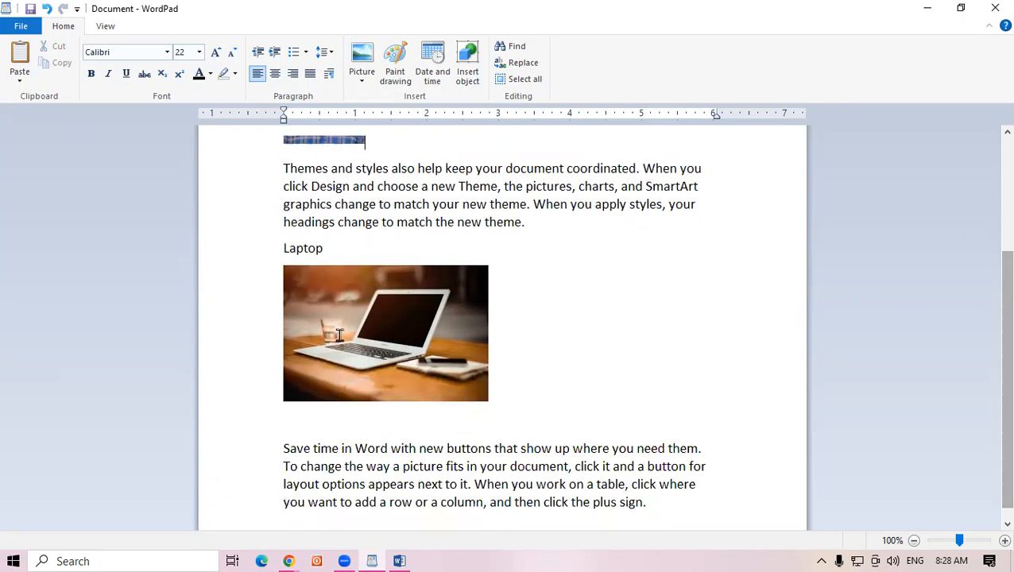
pyautogui.click(373, 330)
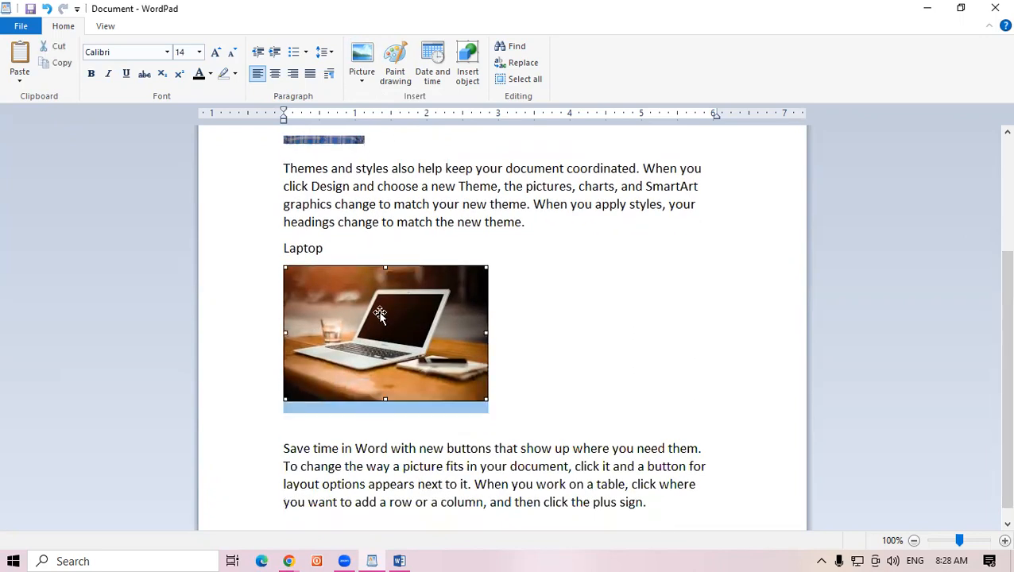
pyautogui.click(362, 58)
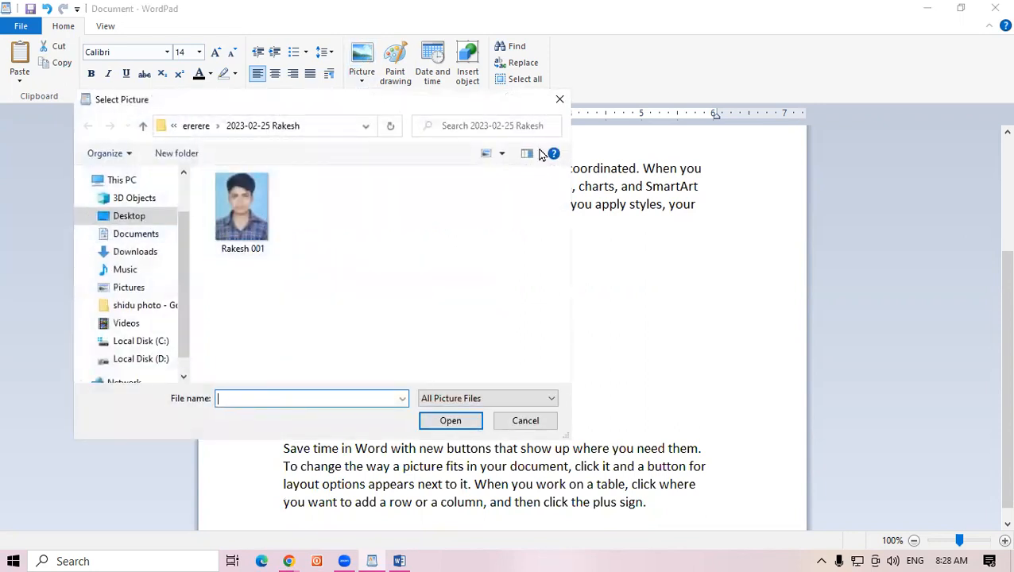
pyautogui.click(559, 100)
pyautogui.click(359, 80)
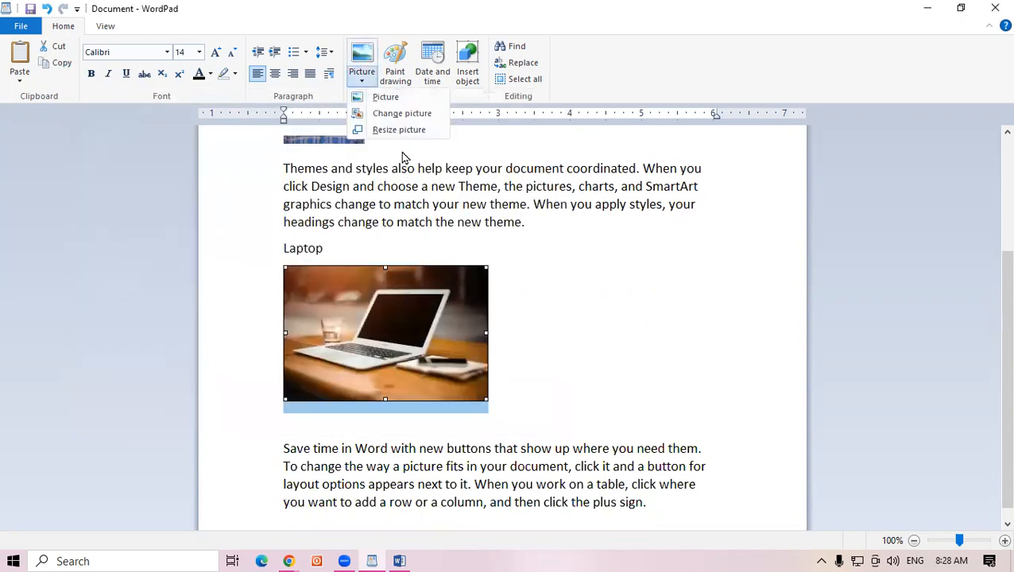
pyautogui.click(402, 116)
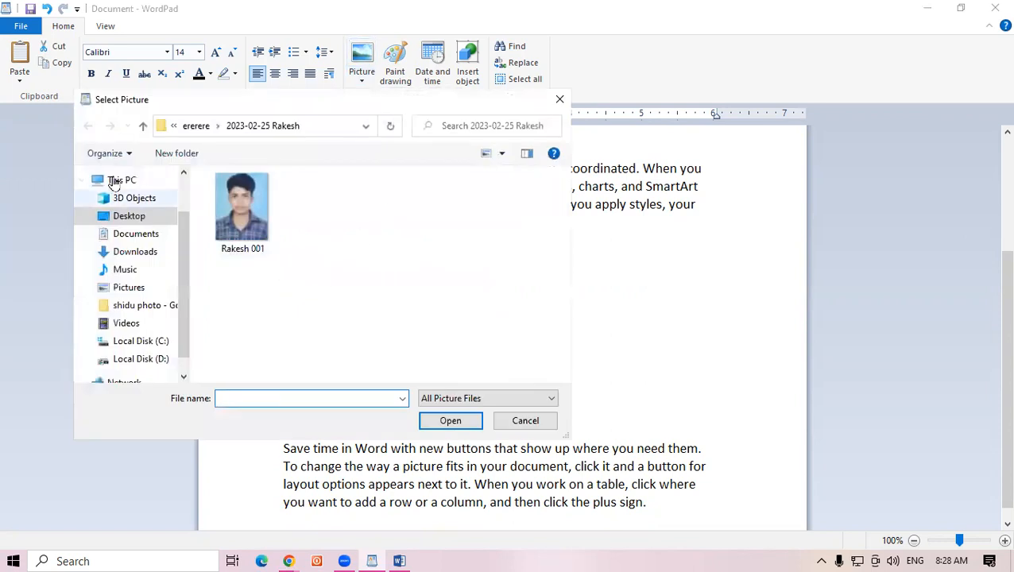
pyautogui.click(143, 127)
pyautogui.click(268, 222)
pyautogui.doubleClick(355, 222)
pyautogui.click(270, 242)
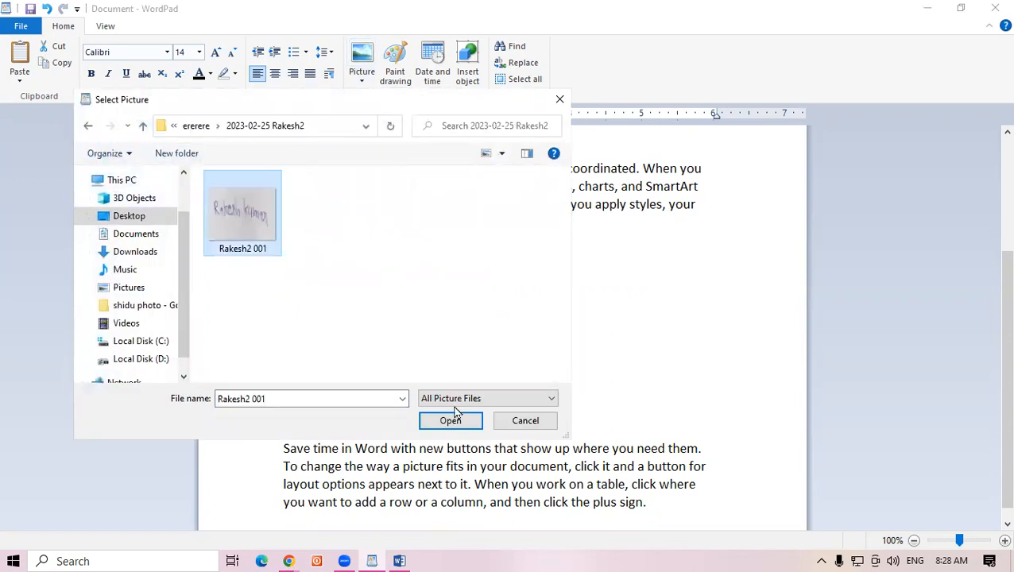
pyautogui.click(453, 420)
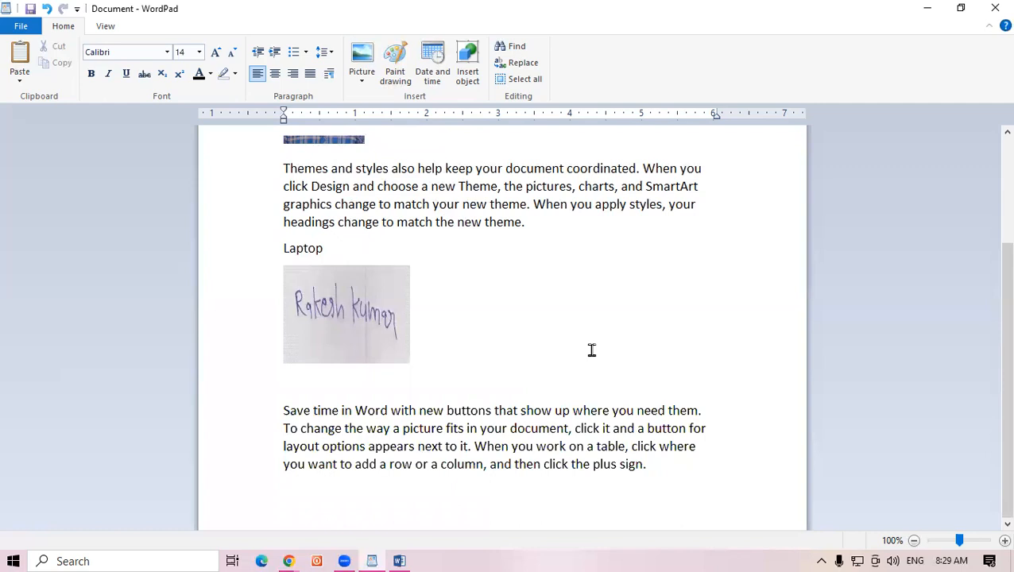
# Use Change picture to replace the signature image below "Laptop" with the cccccccccc picture from the Desktop.
pyautogui.moveTo(991, 327); pyautogui.dragTo(990, 222)
pyautogui.moveTo(991, 290)
pyautogui.mouseDown()
pyautogui.moveTo(991, 438)
pyautogui.moveTo(991, 231)
pyautogui.moveTo(991, 362)
pyautogui.moveTo(993, 251)
pyautogui.moveTo(991, 340)
pyautogui.mouseUp()
pyautogui.click(344, 351)
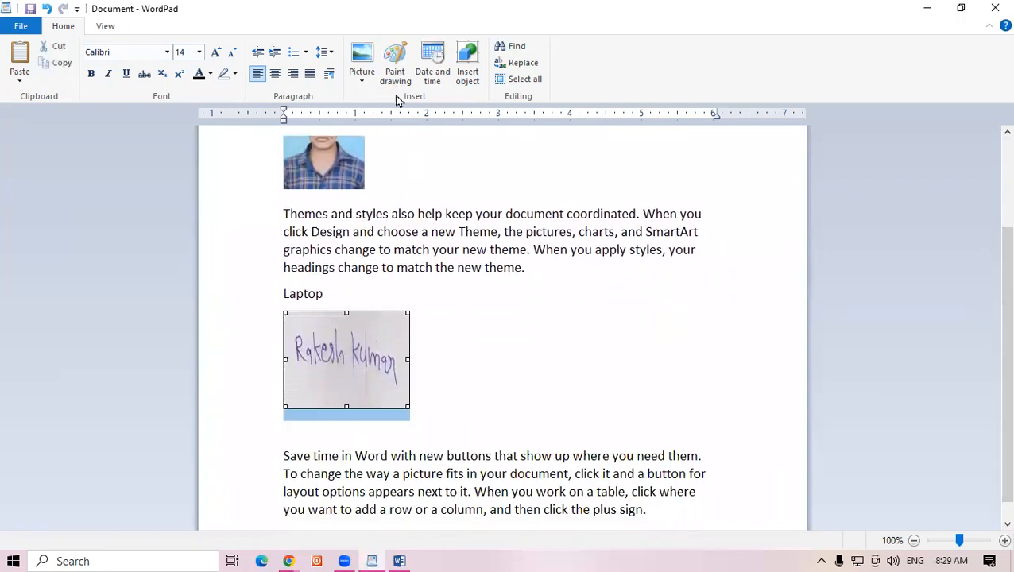
pyautogui.click(363, 77)
pyautogui.click(460, 302)
pyautogui.click(361, 78)
pyautogui.click(376, 116)
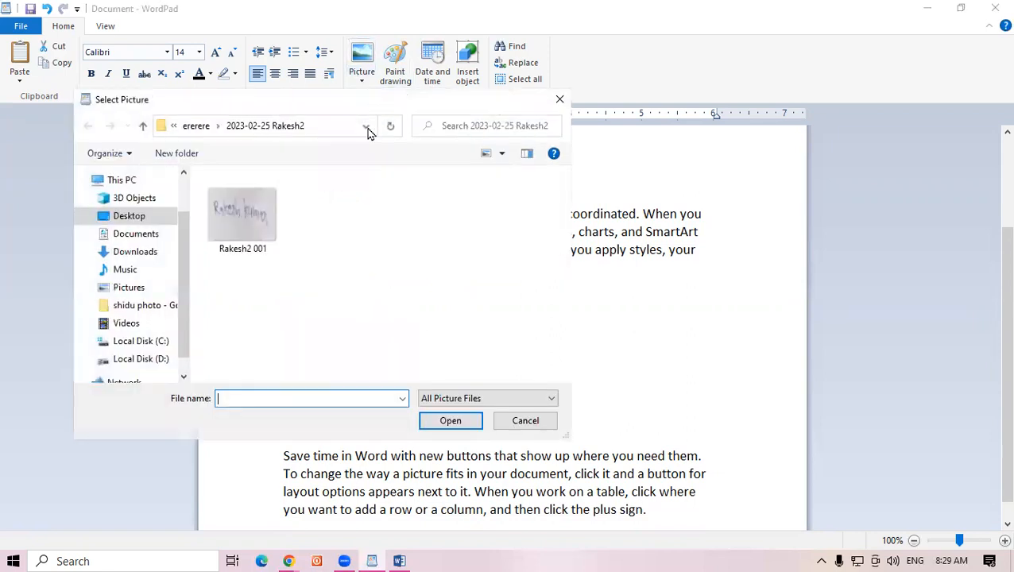
pyautogui.click(134, 217)
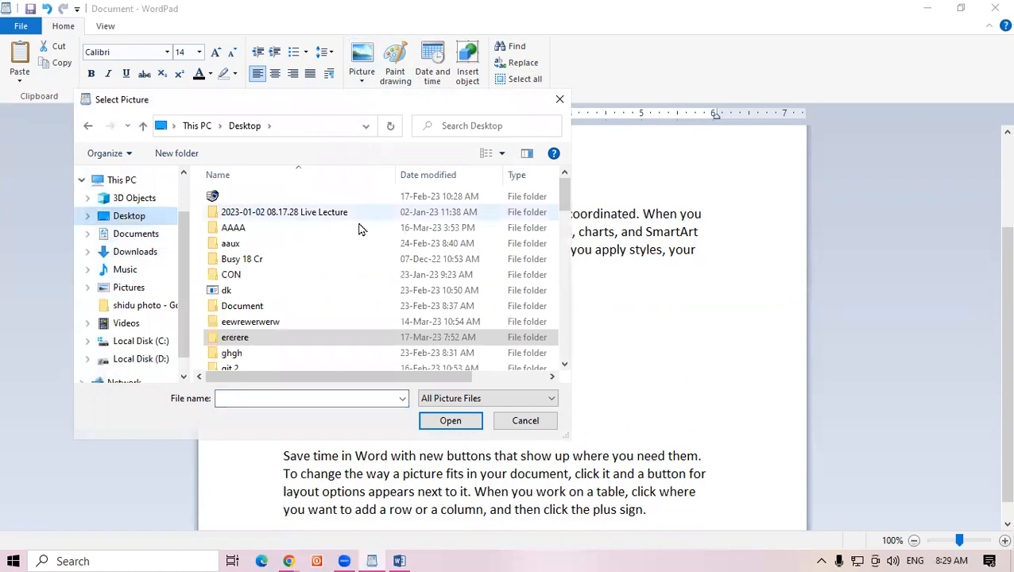
pyautogui.moveTo(563, 195); pyautogui.dragTo(556, 290)
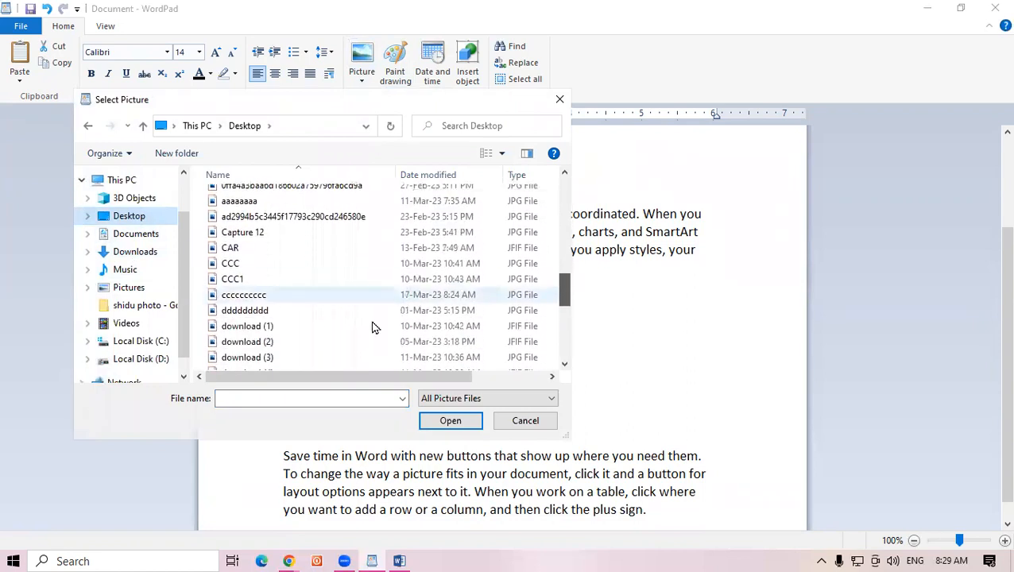
pyautogui.click(265, 295)
pyautogui.click(452, 421)
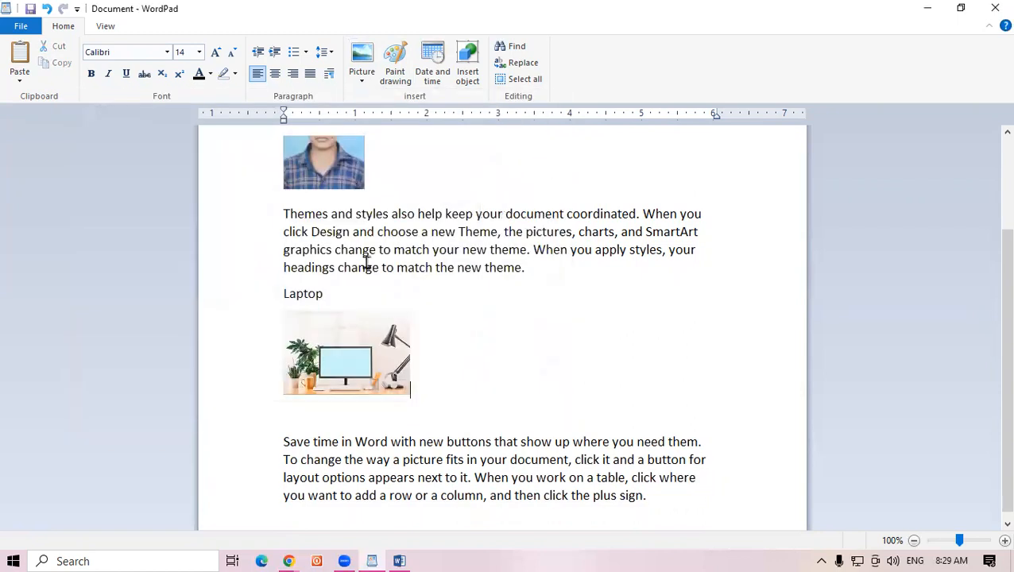
# Use Change picture to replace the computer image below "Laptop" with the laptop photo.
pyautogui.click(386, 359)
pyautogui.click(362, 80)
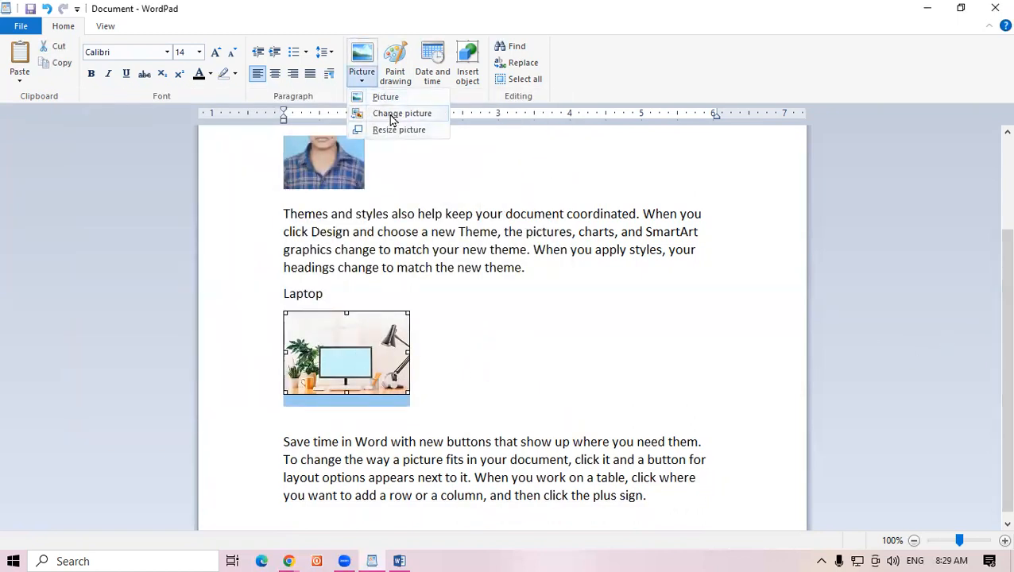
pyautogui.click(385, 114)
pyautogui.moveTo(563, 199); pyautogui.dragTo(555, 320)
pyautogui.click(340, 340)
pyautogui.click(445, 422)
# Use Change picture to replace the portrait photo below the "What is Computer" heading with the desktop computer picture.
pyautogui.moveTo(993, 333); pyautogui.dragTo(996, 231)
pyautogui.click(323, 264)
pyautogui.click(360, 75)
pyautogui.click(358, 112)
pyautogui.moveTo(564, 205); pyautogui.dragTo(567, 299)
pyautogui.click(337, 275)
pyautogui.click(451, 420)
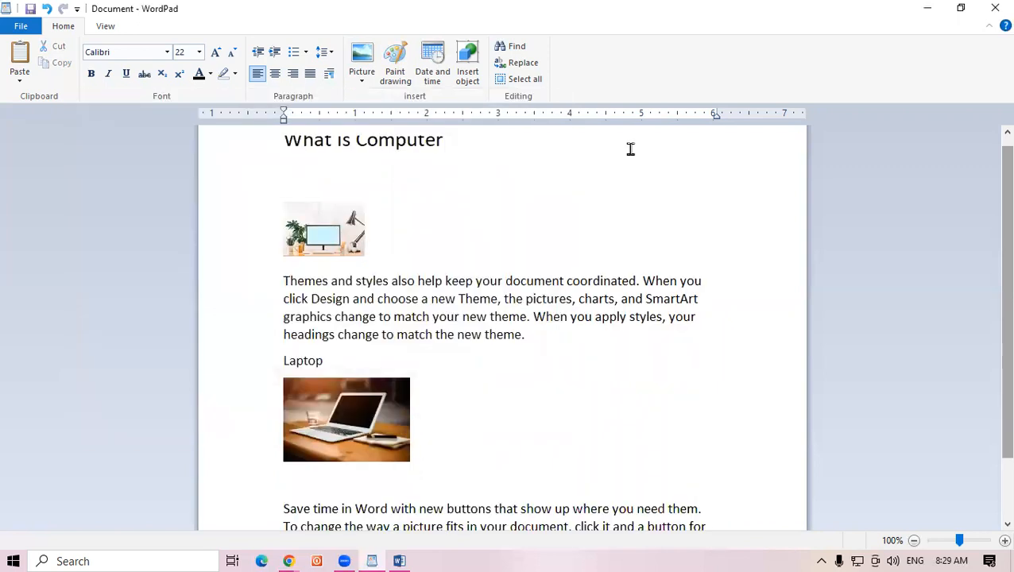
# Enlarge the computer picture below the heading freehand to about 3 inches wide.
pyautogui.click(334, 235)
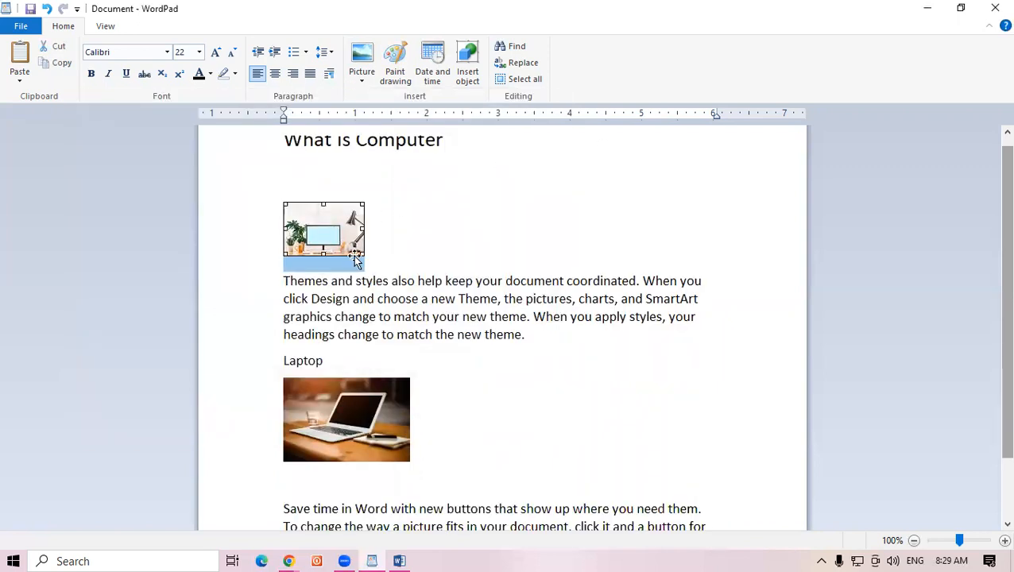
pyautogui.moveTo(359, 251); pyautogui.dragTo(567, 387)
pyautogui.click(536, 320)
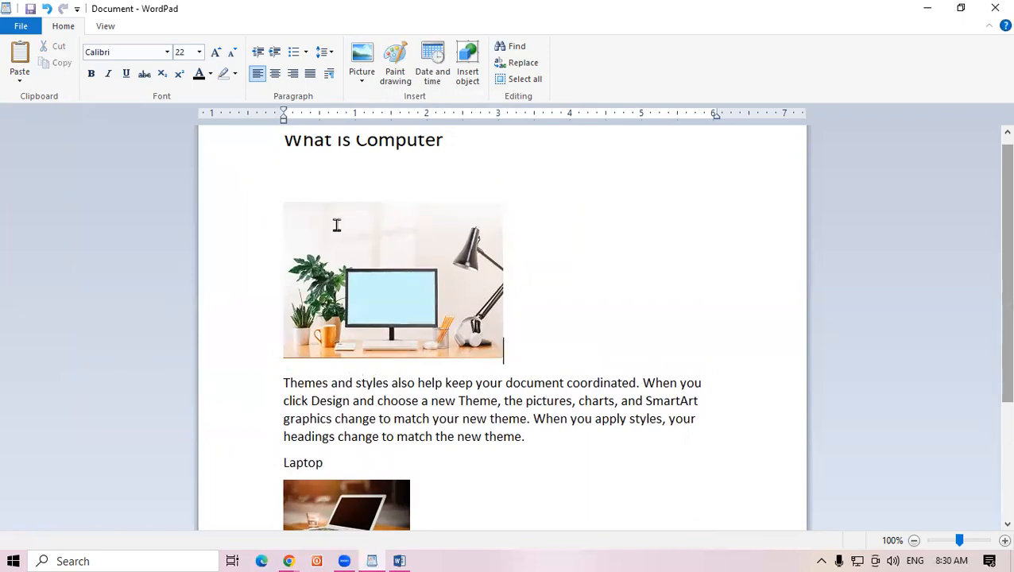
# Compare which picture commands are available with the computer picture selected and with nothing selected.
pyautogui.click(359, 73)
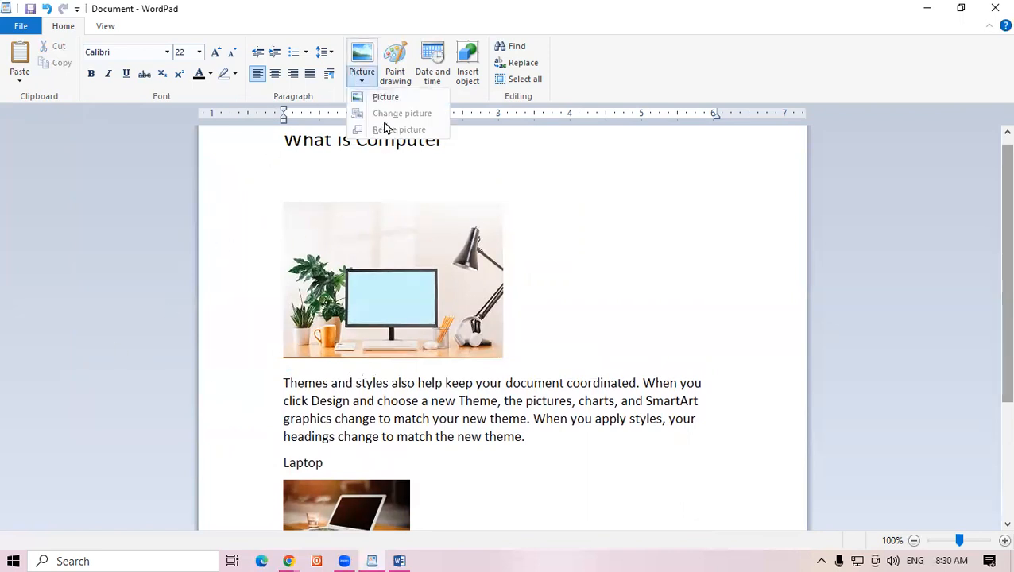
pyautogui.click(625, 287)
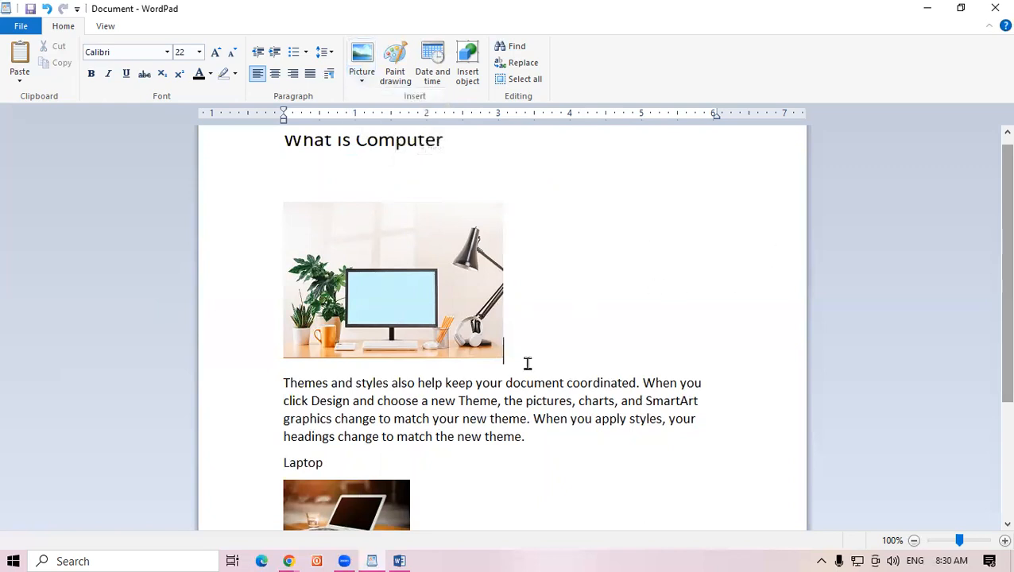
pyautogui.click(359, 82)
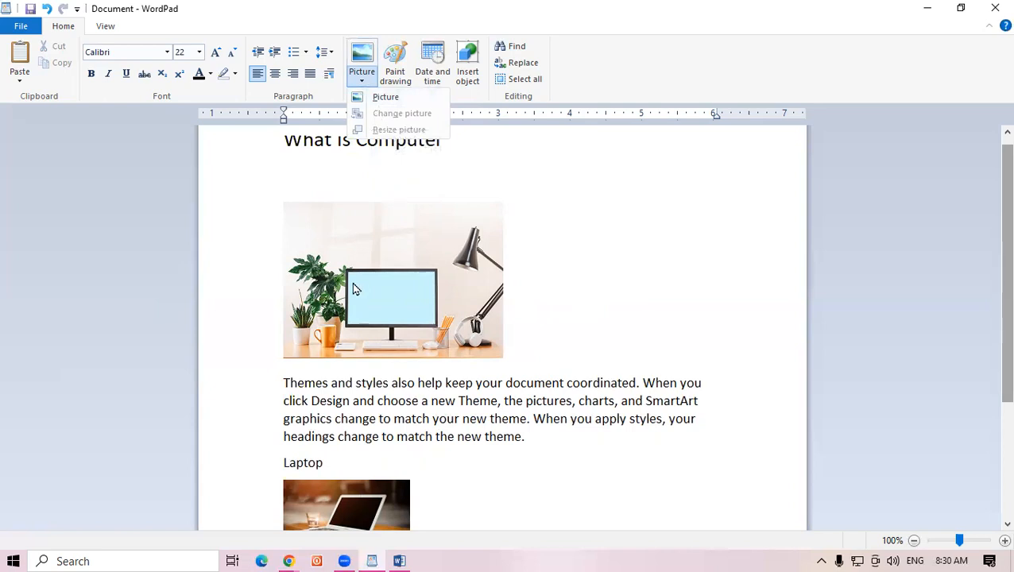
pyautogui.click(625, 257)
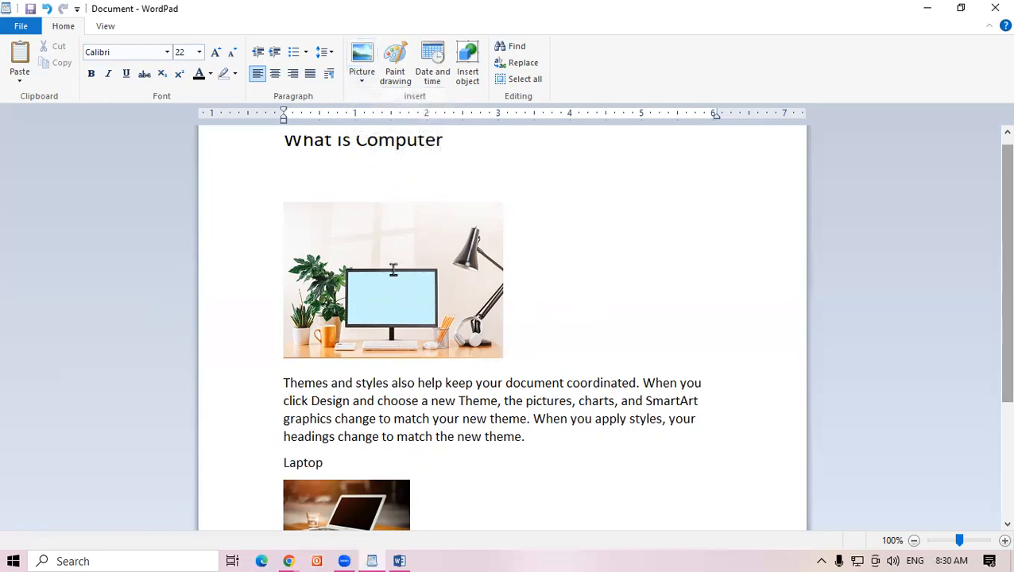
pyautogui.click(393, 270)
pyautogui.click(363, 79)
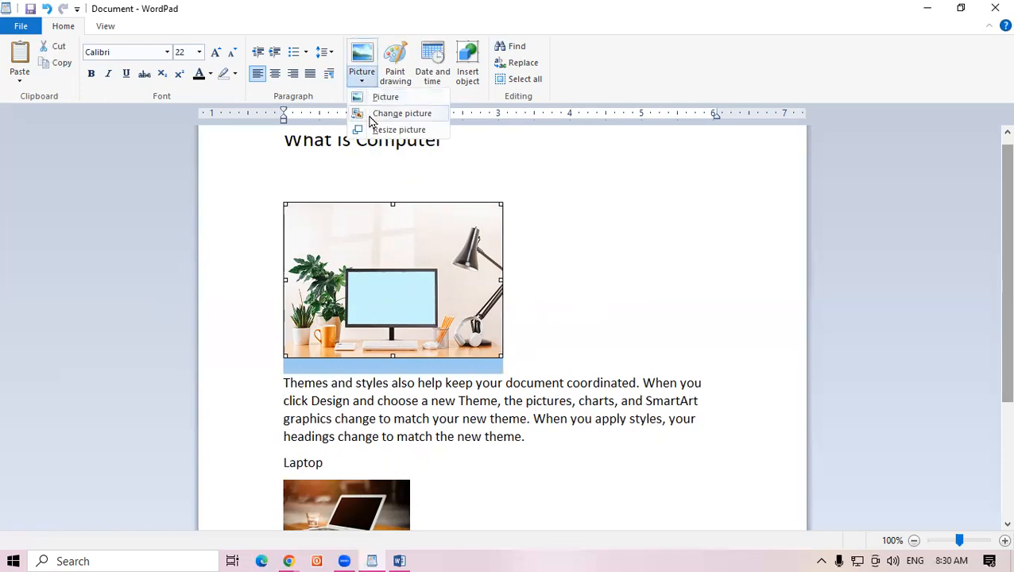
pyautogui.click(645, 316)
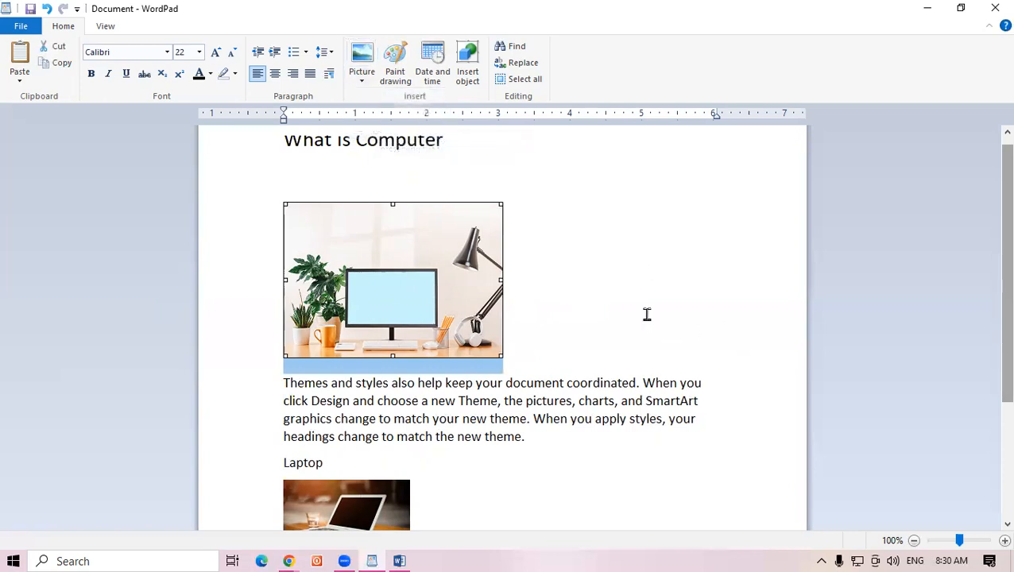
pyautogui.click(368, 80)
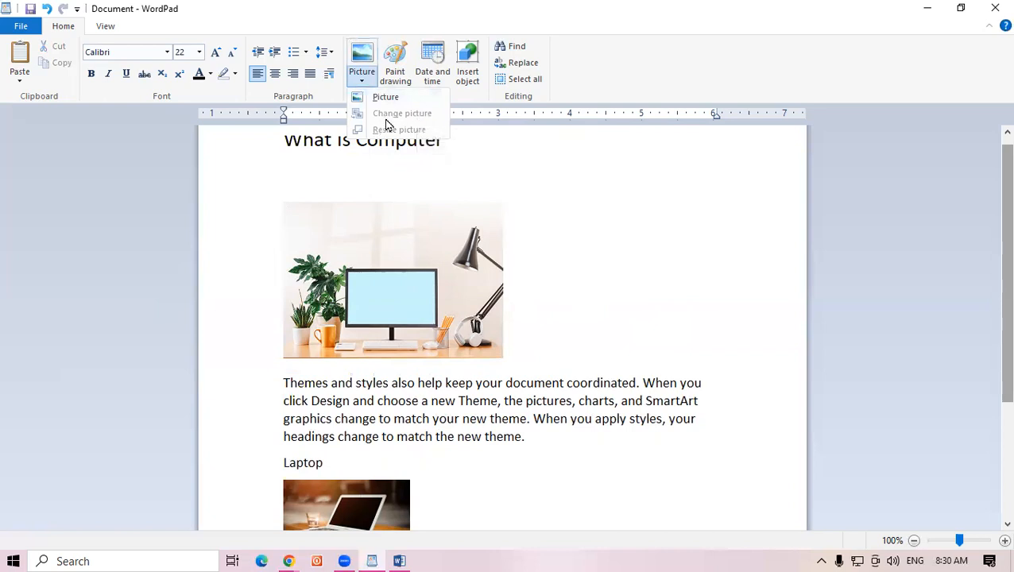
pyautogui.click(398, 296)
# Use Resize picture to scale the computer picture to 65% horizontally with Lock Aspect Ratio on.
pyautogui.click(404, 274)
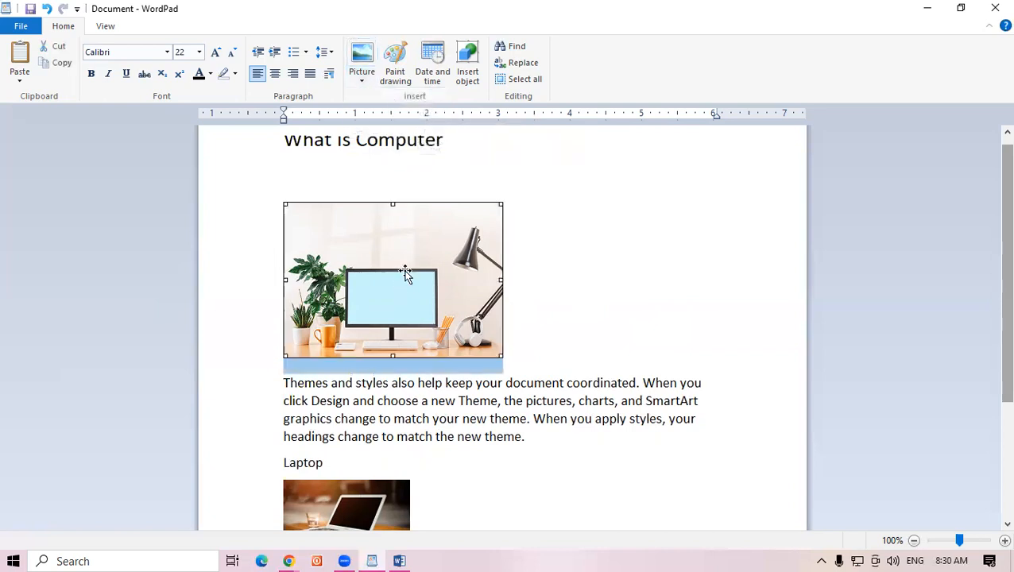
pyautogui.click(364, 79)
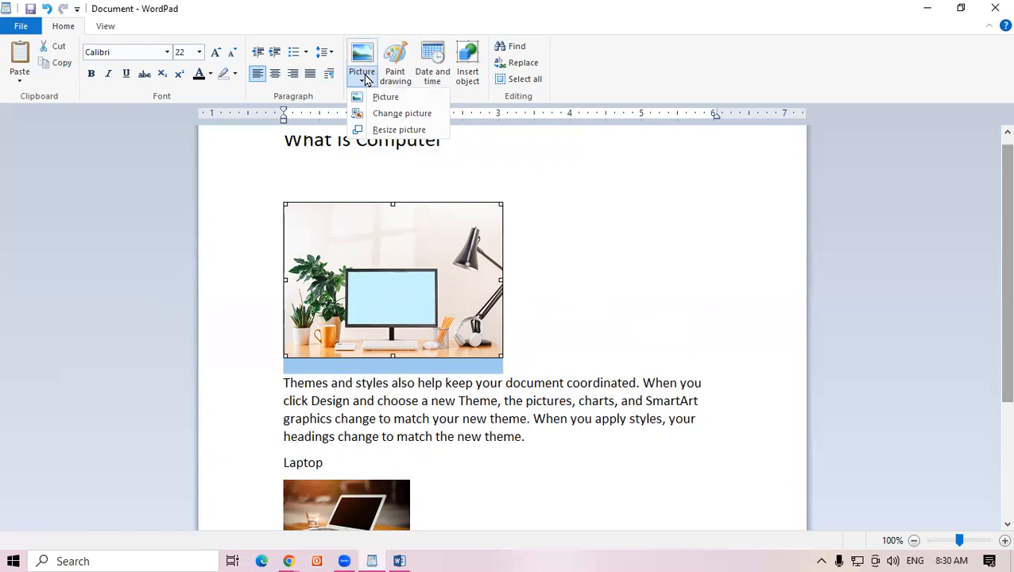
pyautogui.click(397, 130)
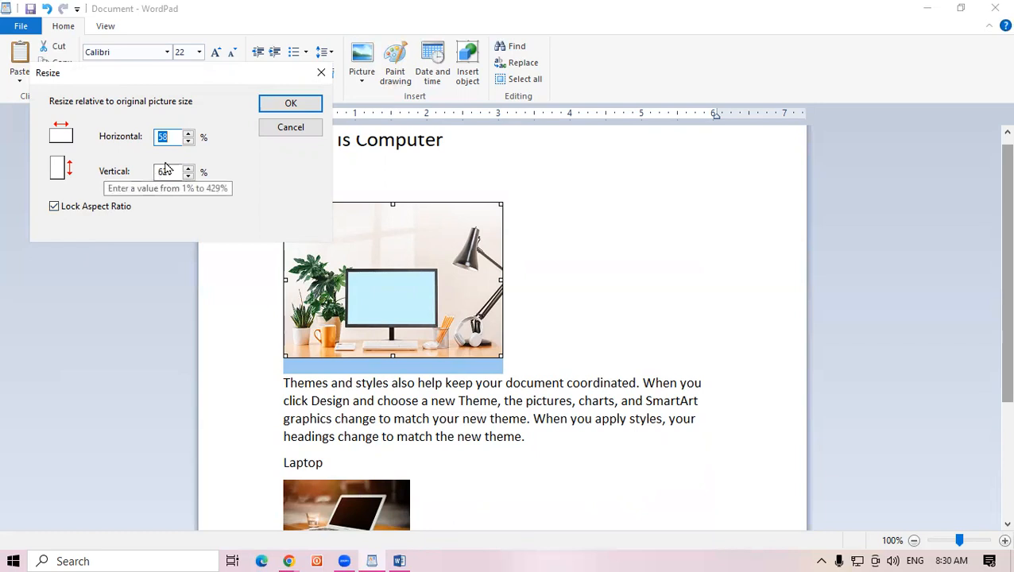
pyautogui.click(189, 134)
pyautogui.click(190, 135)
pyautogui.click(189, 135)
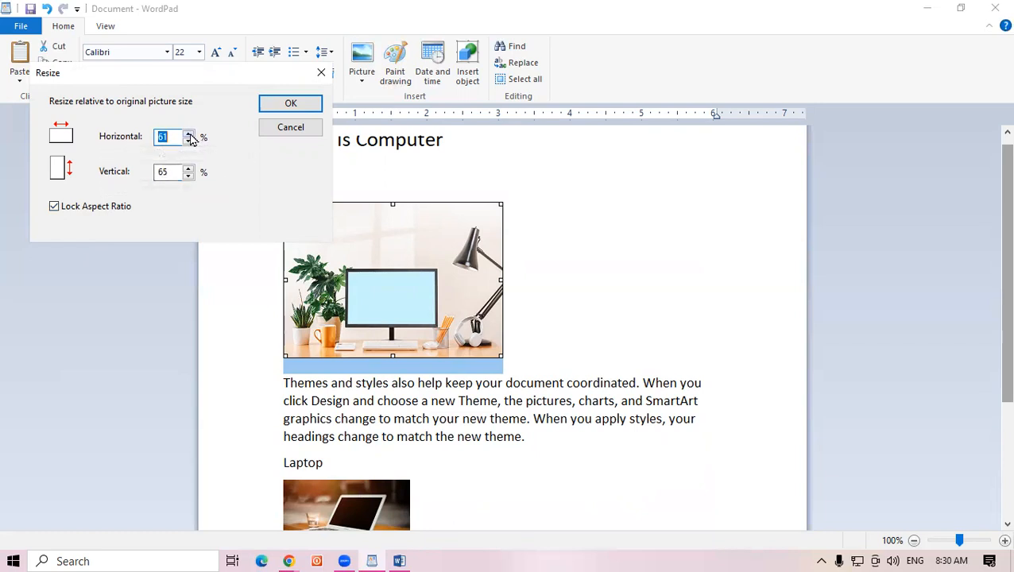
pyautogui.click(290, 103)
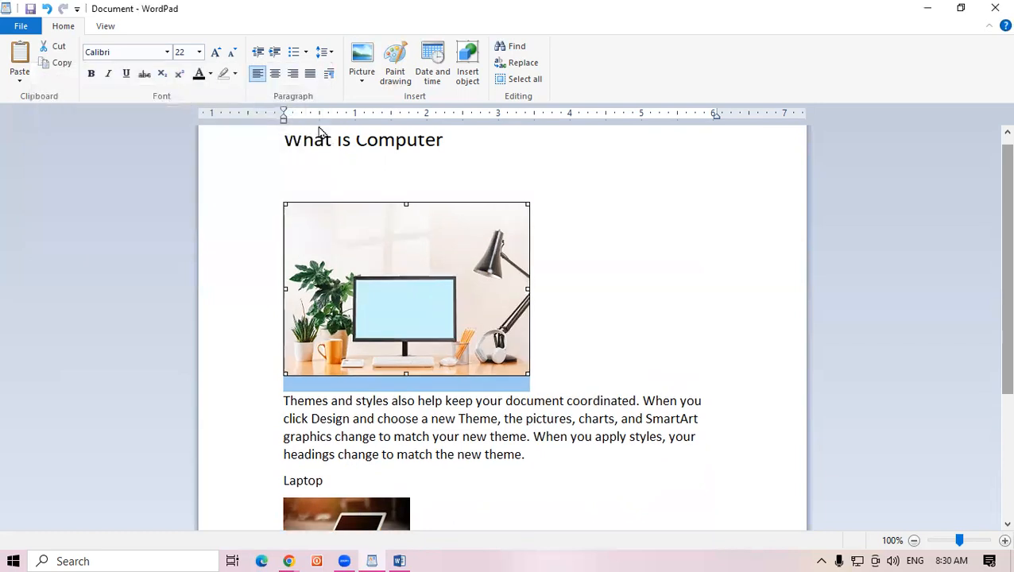
# Resize the computer picture to 57% horizontally and 73% vertically with Lock Aspect Ratio off, and deselect it.
pyautogui.click(359, 78)
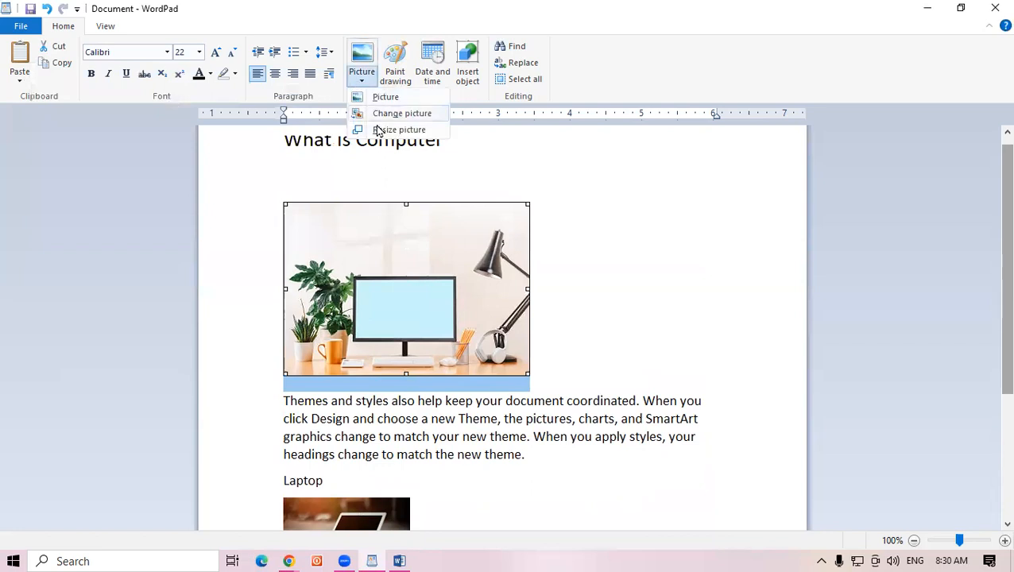
pyautogui.click(391, 131)
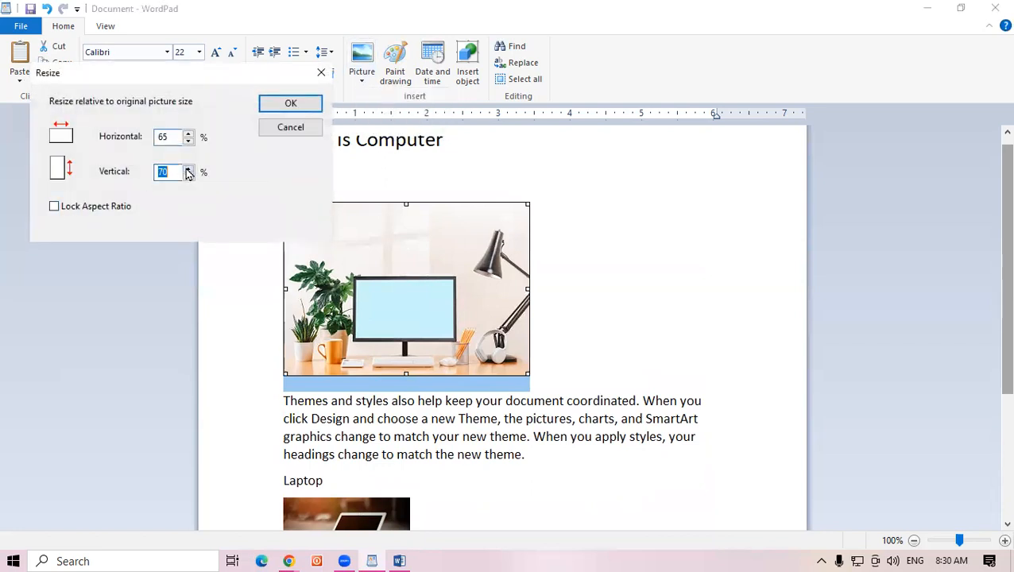
pyautogui.click(188, 141)
pyautogui.click(189, 141)
pyautogui.click(189, 142)
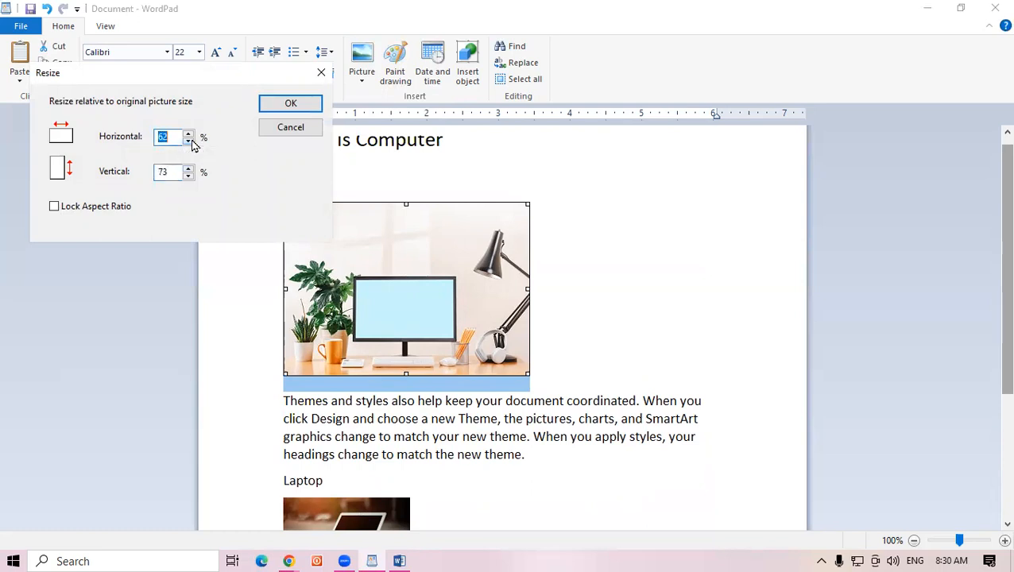
pyautogui.click(189, 141)
pyautogui.click(189, 141)
pyautogui.click(301, 104)
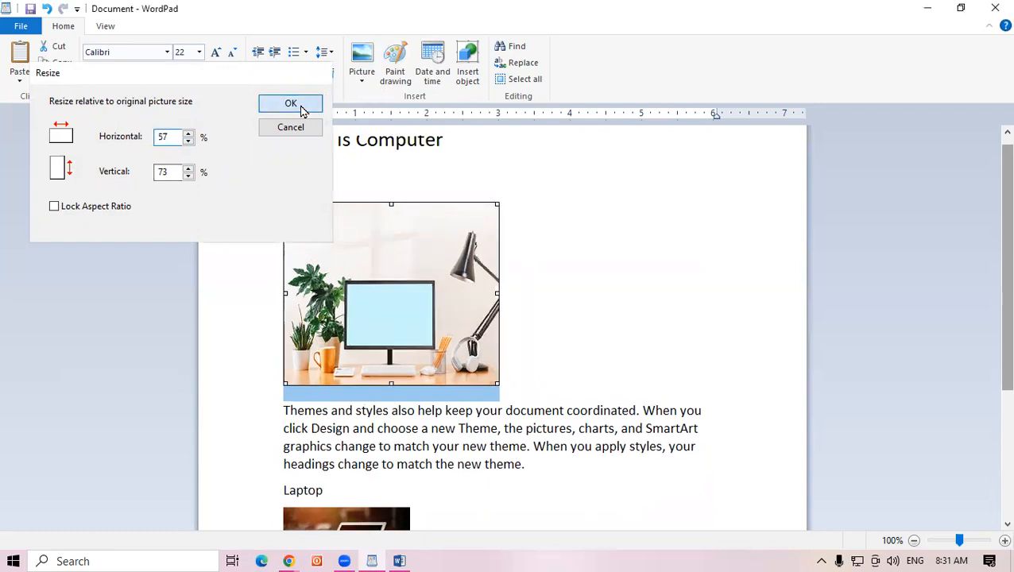
pyautogui.click(361, 80)
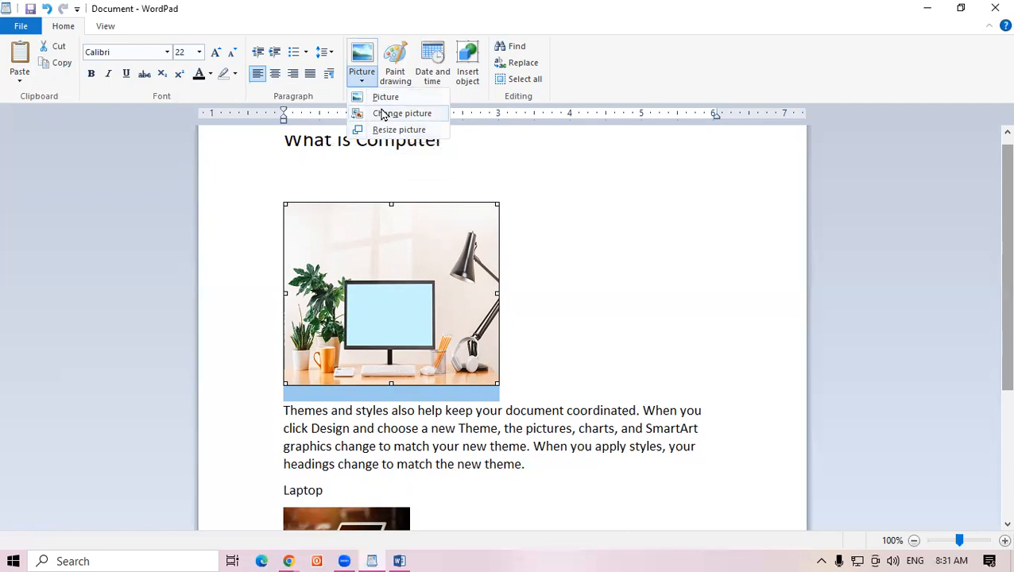
pyautogui.click(572, 228)
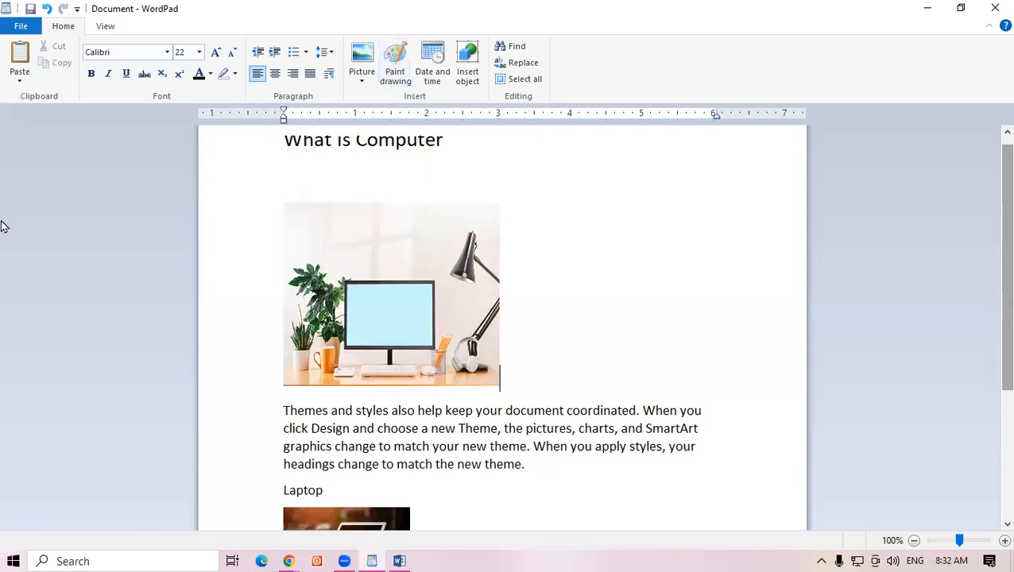
# Insert a block of about nine blank lines after "SmartArt" in the "Themes and styles" paragraph.
pyautogui.moveTo(993, 213); pyautogui.dragTo(992, 287)
pyautogui.click(705, 299)
pyautogui.press('Return')
pyautogui.press('Return')
pyautogui.press('Return')
pyautogui.press('Return')
pyautogui.press('Return')
pyautogui.press('Return')
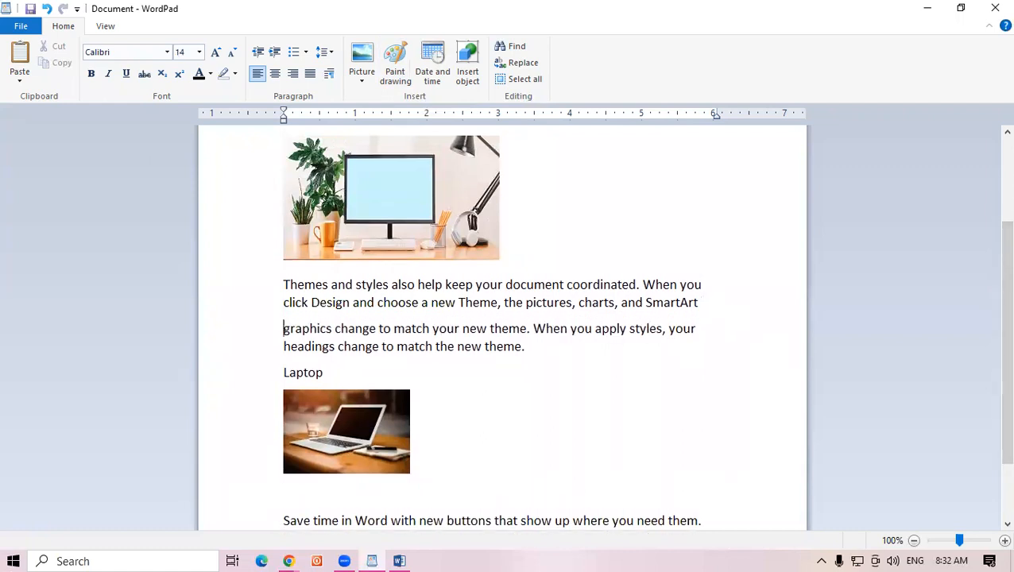
pyautogui.press('Return')
pyautogui.press('Return')
pyautogui.press('Return')
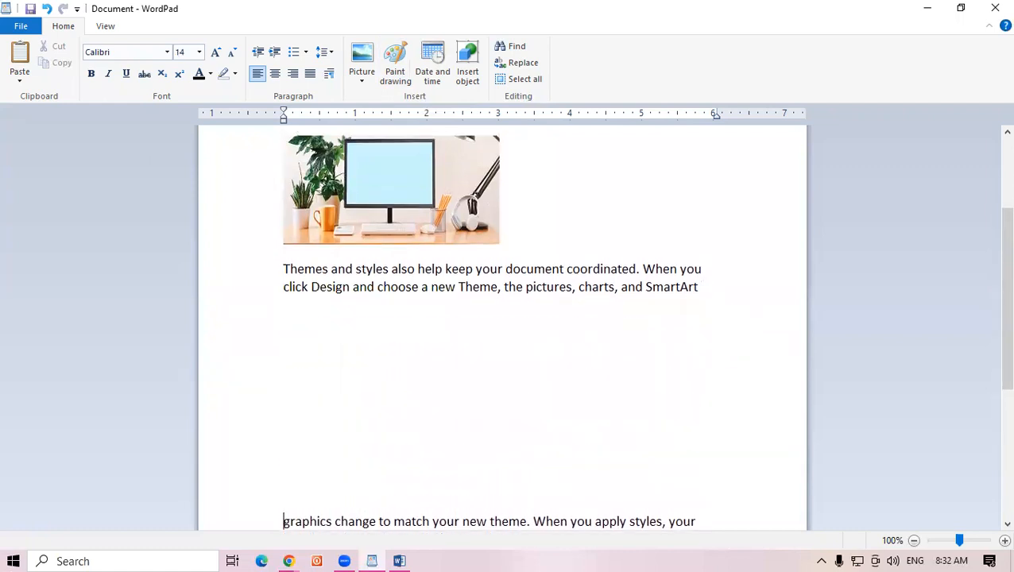
# Insert a Paint drawing in the blank space of the paragraph and enlarge its canvas to about 643 × 352 px.
pyautogui.click(288, 326)
pyautogui.click(398, 62)
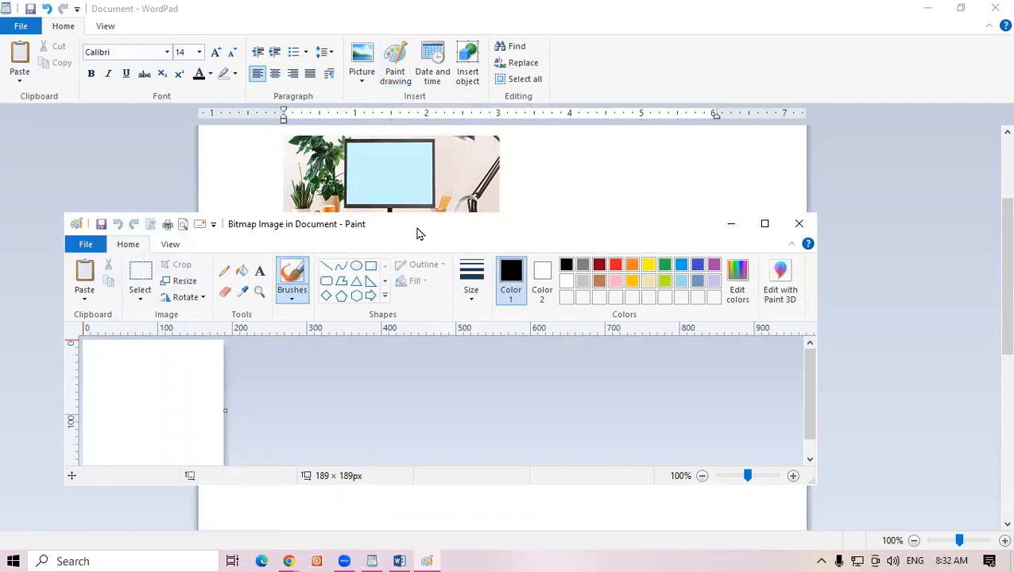
pyautogui.moveTo(419, 233); pyautogui.dragTo(554, 126)
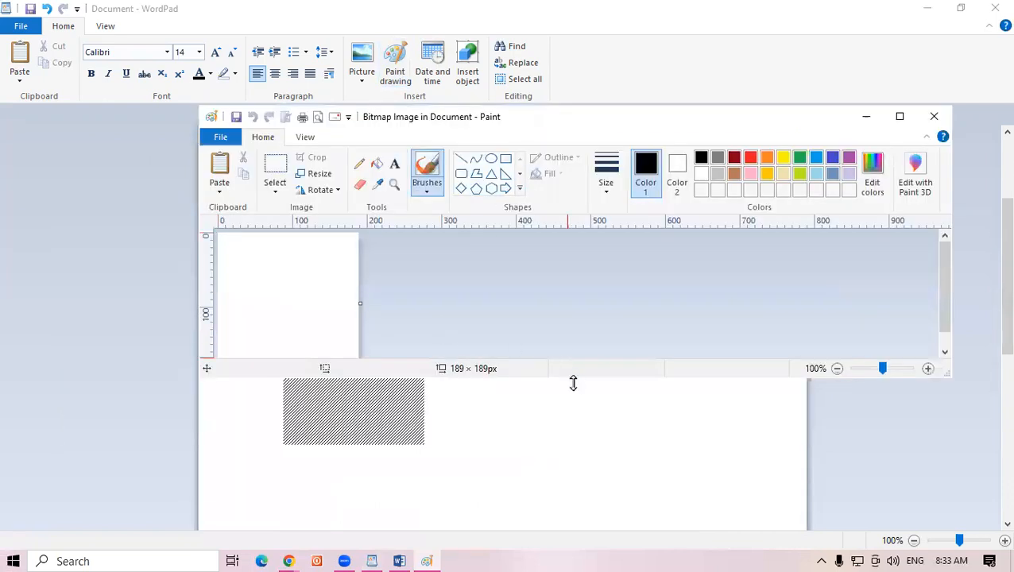
pyautogui.moveTo(573, 384); pyautogui.dragTo(574, 465)
pyautogui.moveTo(362, 373)
pyautogui.mouseDown()
pyautogui.moveTo(464, 408)
pyautogui.moveTo(603, 430)
pyautogui.mouseUp()
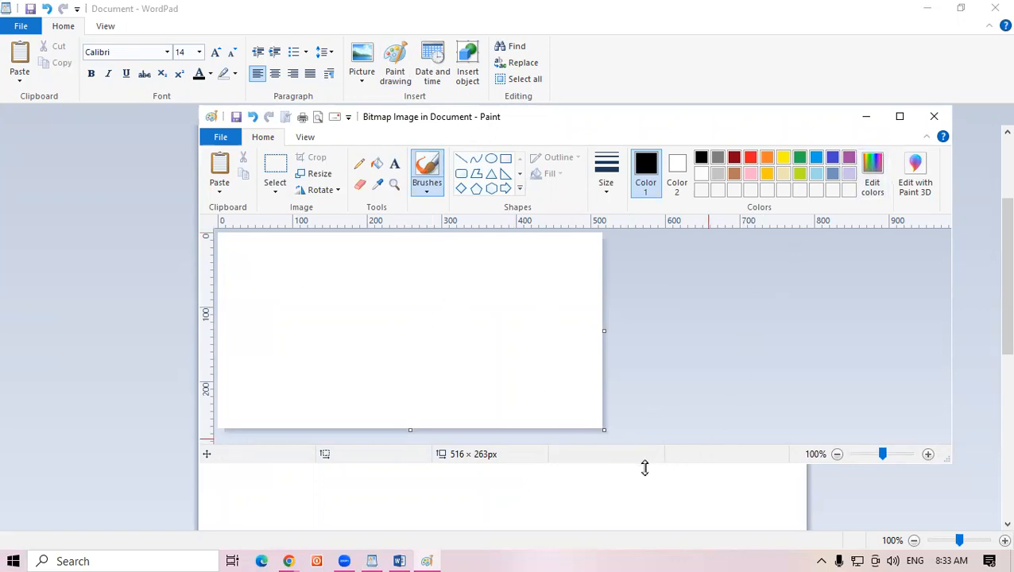
pyautogui.moveTo(645, 468); pyautogui.dragTo(644, 526)
pyautogui.moveTo(602, 430)
pyautogui.mouseDown()
pyautogui.moveTo(661, 482)
pyautogui.moveTo(698, 495)
pyautogui.mouseUp()
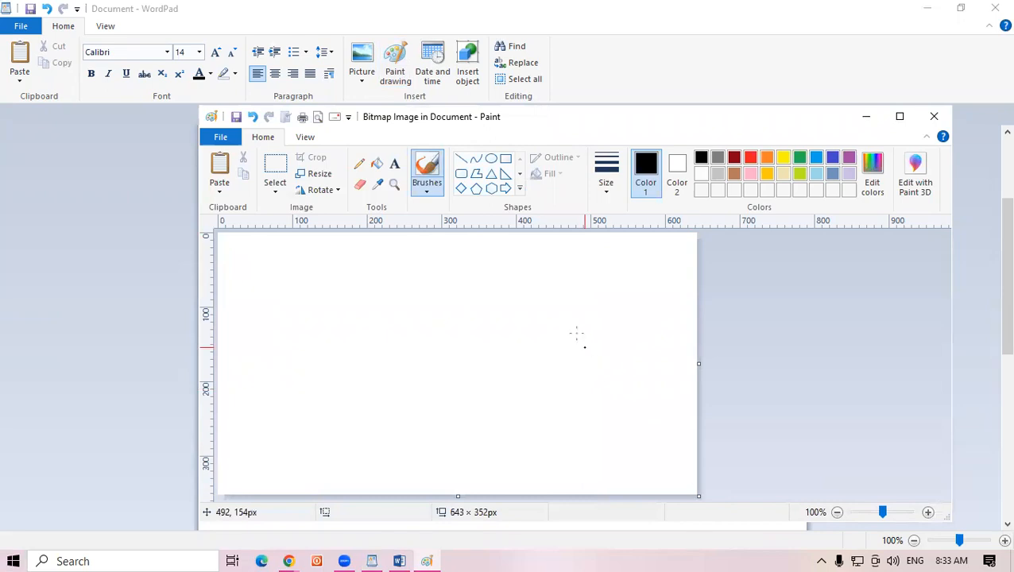
# Draw a black up arrow about 290 px tall near the canvas's left edge, adjusting its position and width.
pyautogui.click(520, 189)
pyautogui.click(551, 173)
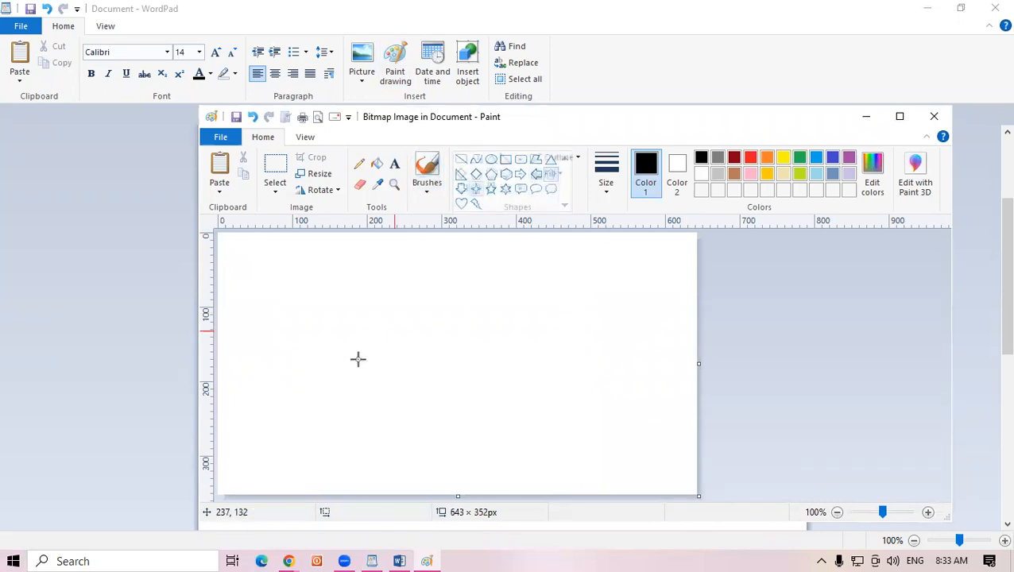
pyautogui.moveTo(292, 285); pyautogui.dragTo(419, 478)
pyautogui.moveTo(363, 380); pyautogui.dragTo(314, 358)
pyautogui.moveTo(313, 455); pyautogui.dragTo(317, 477)
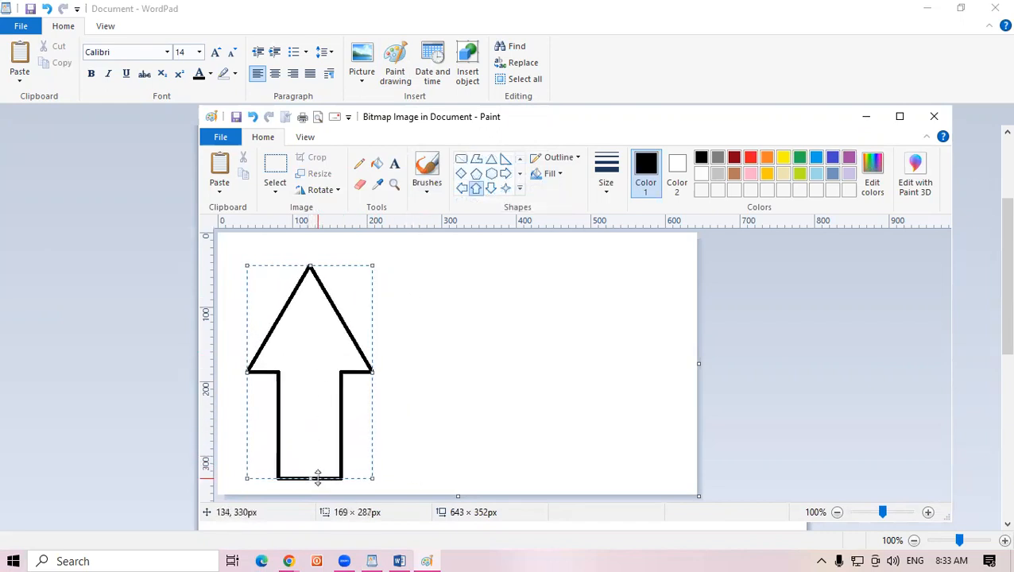
pyautogui.moveTo(373, 372); pyautogui.dragTo(327, 361)
pyautogui.click(453, 341)
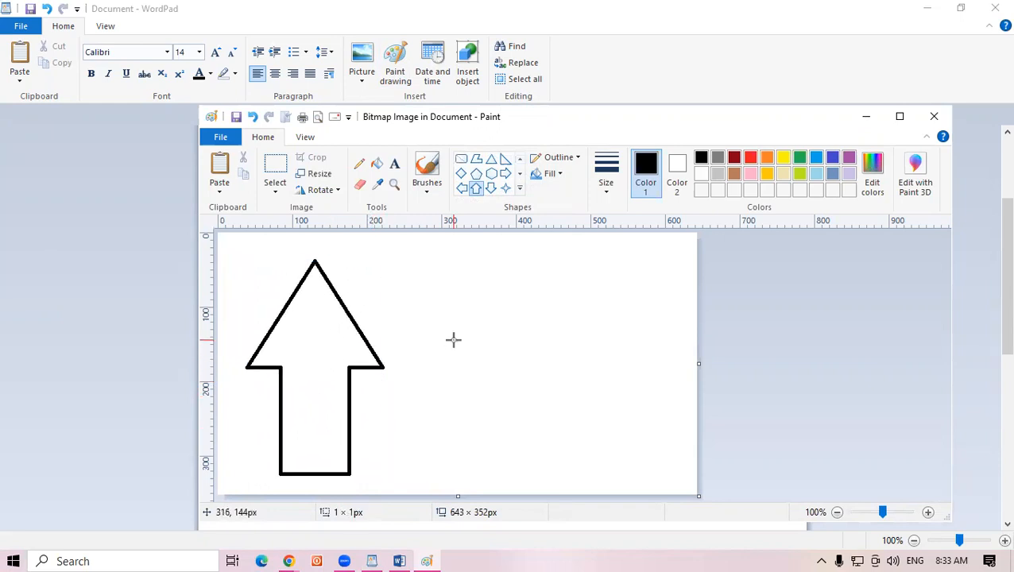
# Draw a rectangle about 355 × 143 px extending rightward from the right corner of the arrowhead.
pyautogui.click(520, 189)
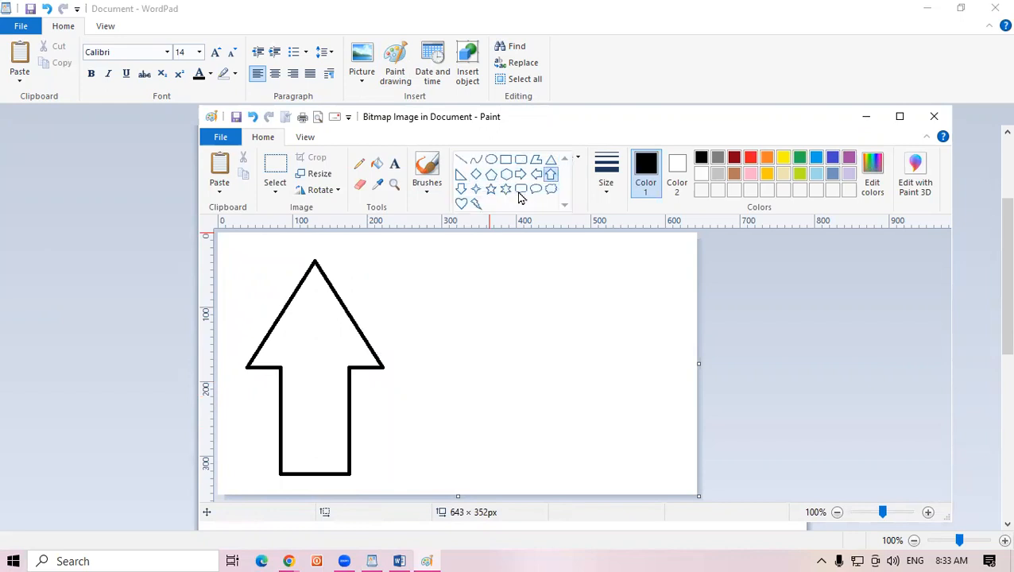
pyautogui.click(505, 159)
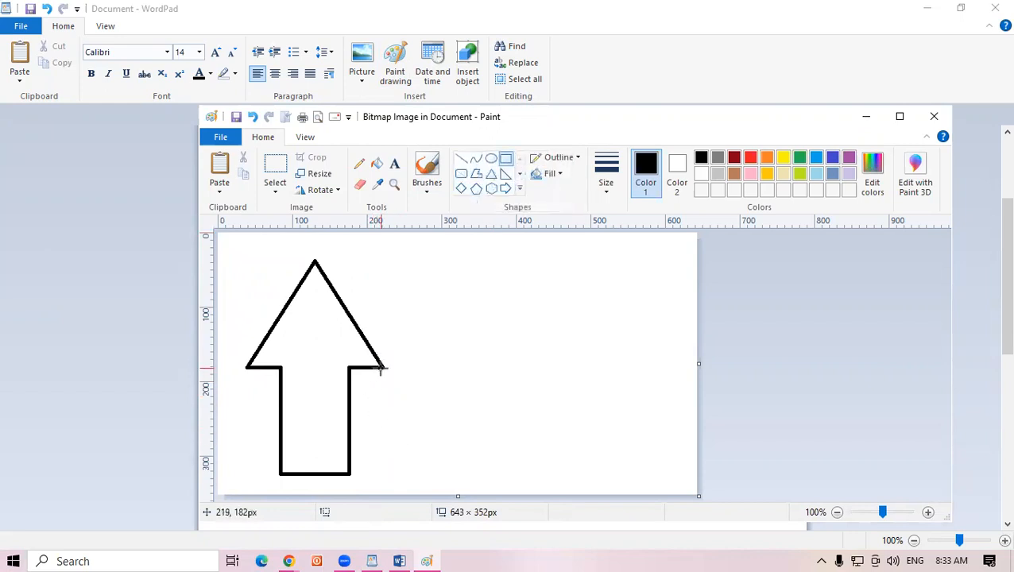
pyautogui.moveTo(383, 367)
pyautogui.mouseDown()
pyautogui.moveTo(409, 396)
pyautogui.moveTo(573, 458)
pyautogui.moveTo(665, 475)
pyautogui.moveTo(637, 475)
pyautogui.moveTo(650, 475)
pyautogui.mouseUp()
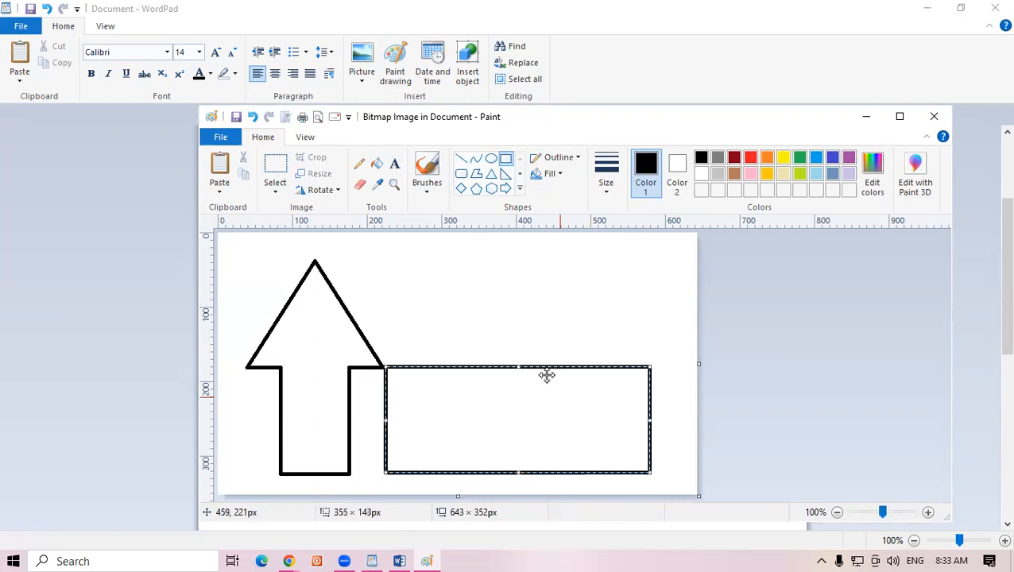
pyautogui.click(523, 276)
# Draw a horizontal line from the arrow's tip across the canvas and a vertical line about 157 px tall down to the rectangle's upper edge.
pyautogui.click(461, 158)
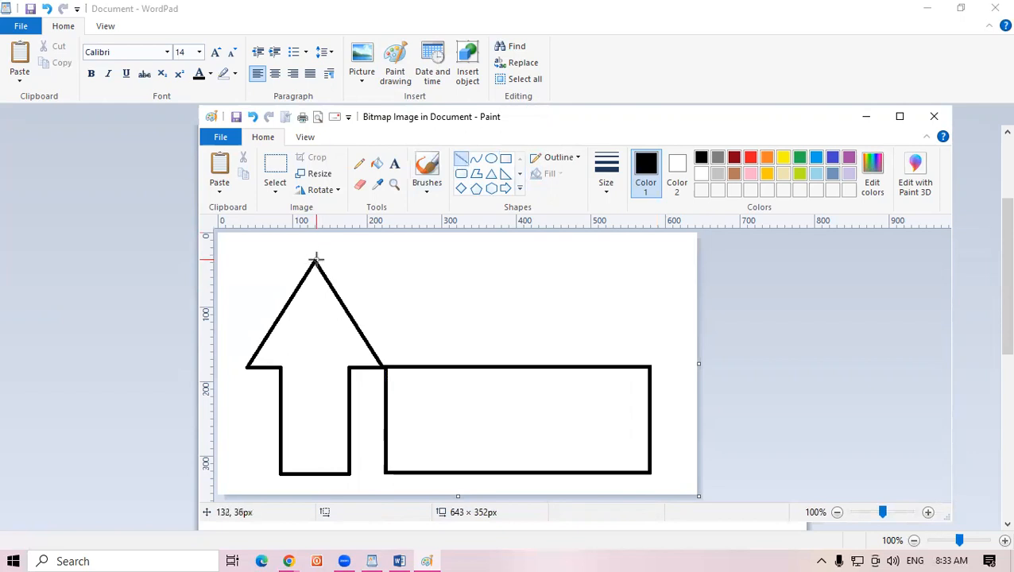
pyautogui.moveTo(316, 259)
pyautogui.mouseDown()
pyautogui.moveTo(690, 301)
pyautogui.moveTo(663, 310)
pyautogui.moveTo(671, 306)
pyautogui.mouseUp()
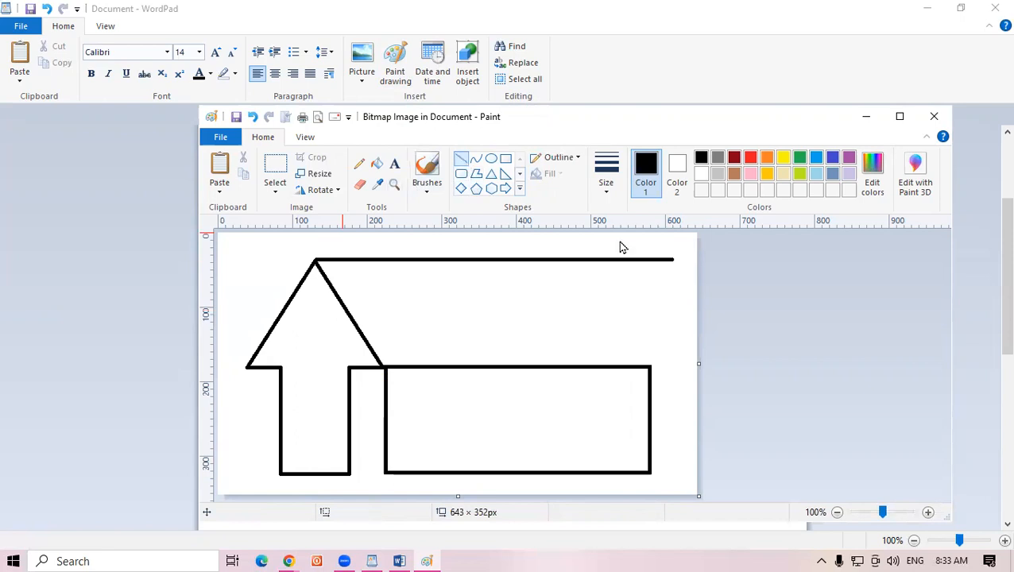
pyautogui.moveTo(633, 254); pyautogui.dragTo(644, 368)
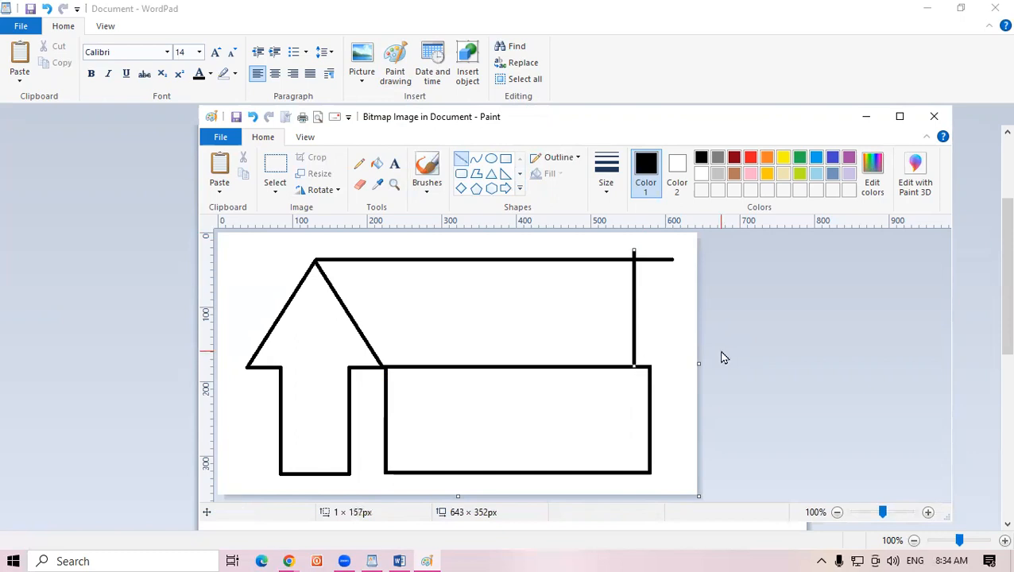
# Move the vertical line sideways until it lines up with the rectangle's outer edge.
pyautogui.press('Right')
pyautogui.press('Right')
pyautogui.press('Right')
pyautogui.press('Right')
pyautogui.press('Right')
pyautogui.press('Right')
pyautogui.press('Right')
pyautogui.press('Right')
pyautogui.press('Right')
pyautogui.press('Right')
pyautogui.press('Right')
pyautogui.press('Right')
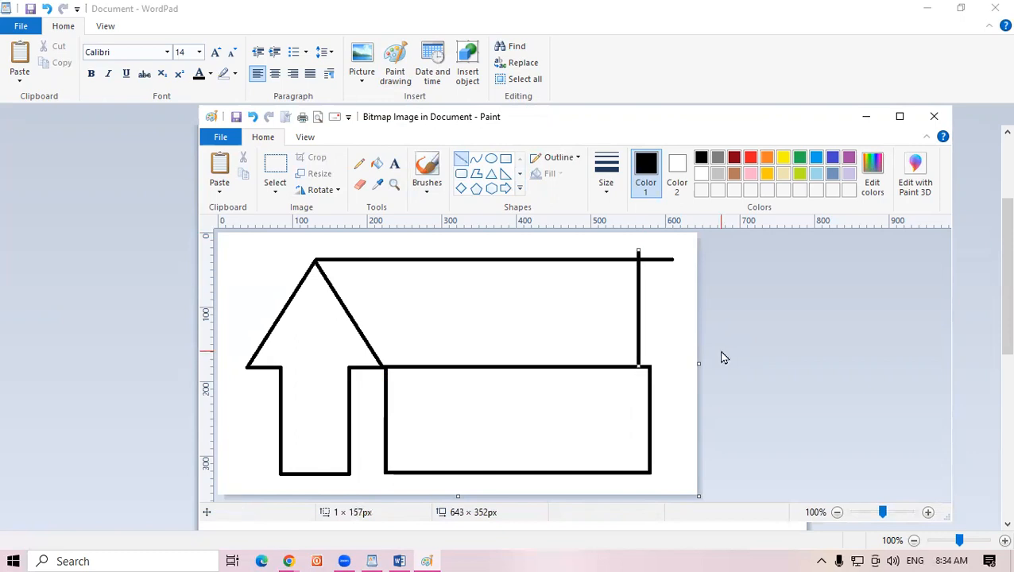
pyautogui.press('Right')
pyautogui.press('Right')
pyautogui.press('Right')
pyautogui.press('Right')
pyautogui.press('Right')
pyautogui.press('Right')
pyautogui.press('Right')
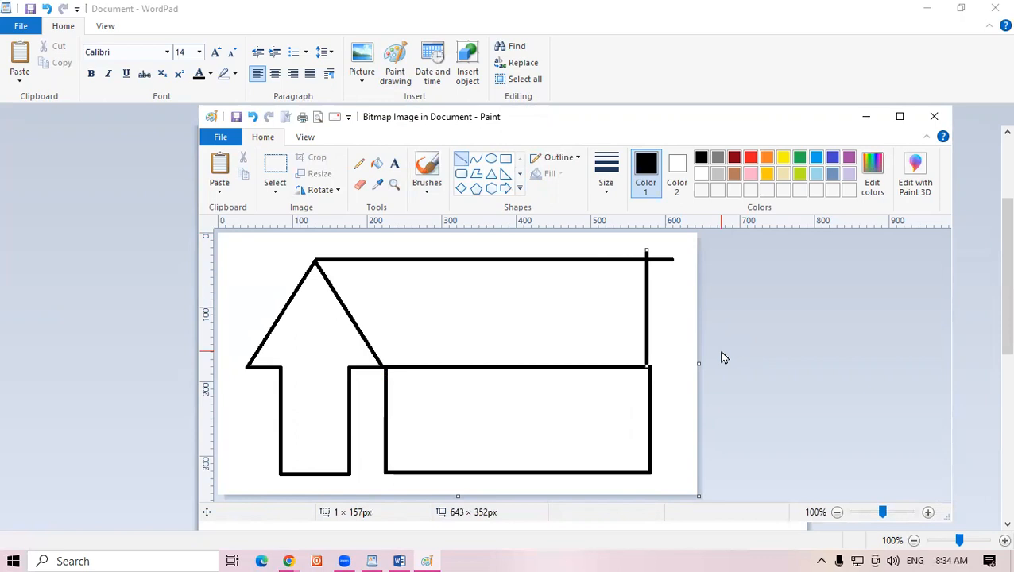
pyautogui.press('Right')
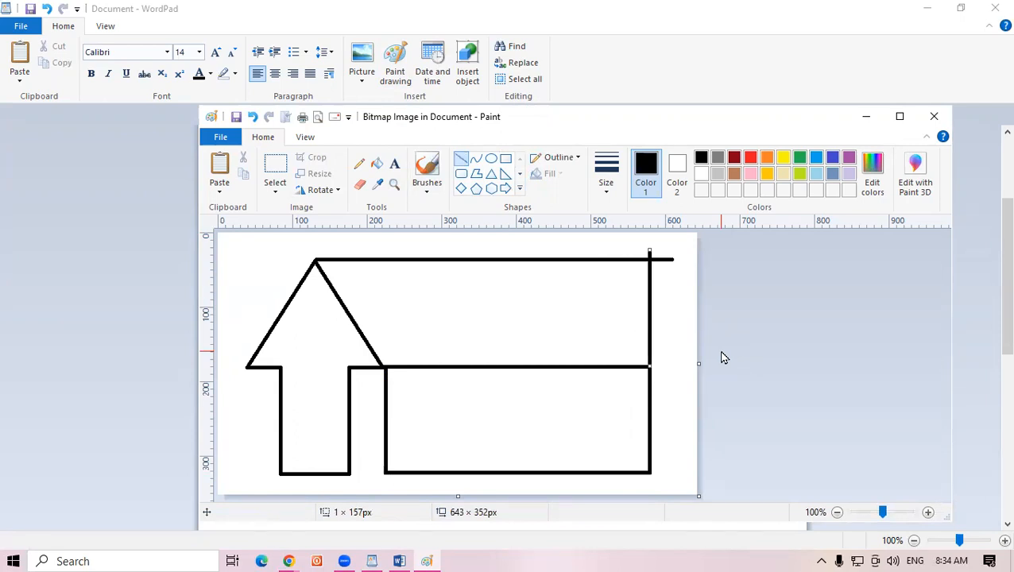
pyautogui.click(665, 330)
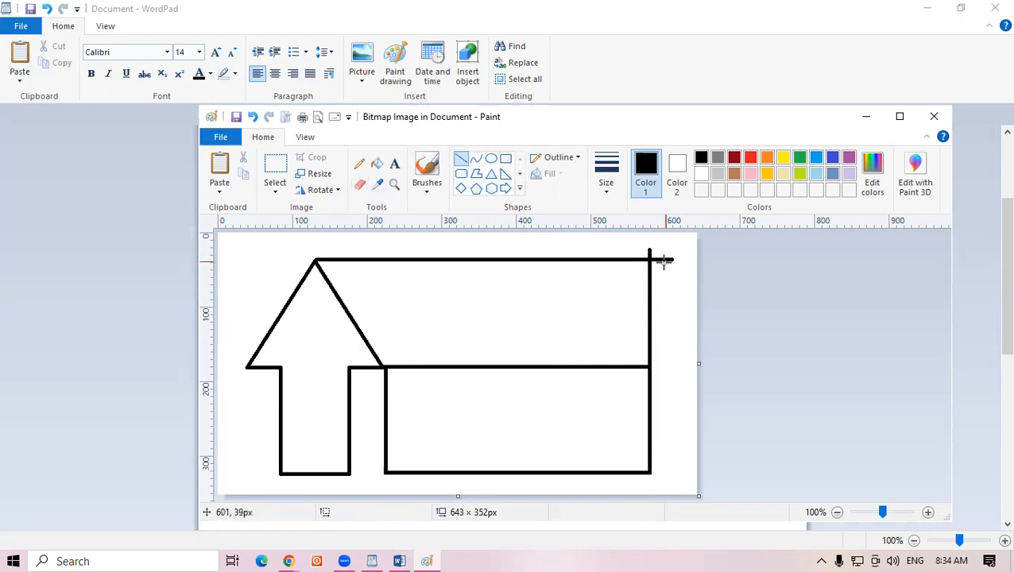
# Erase the line ends that project beyond the corner where the horizontal and vertical lines cross.
pyautogui.click(359, 185)
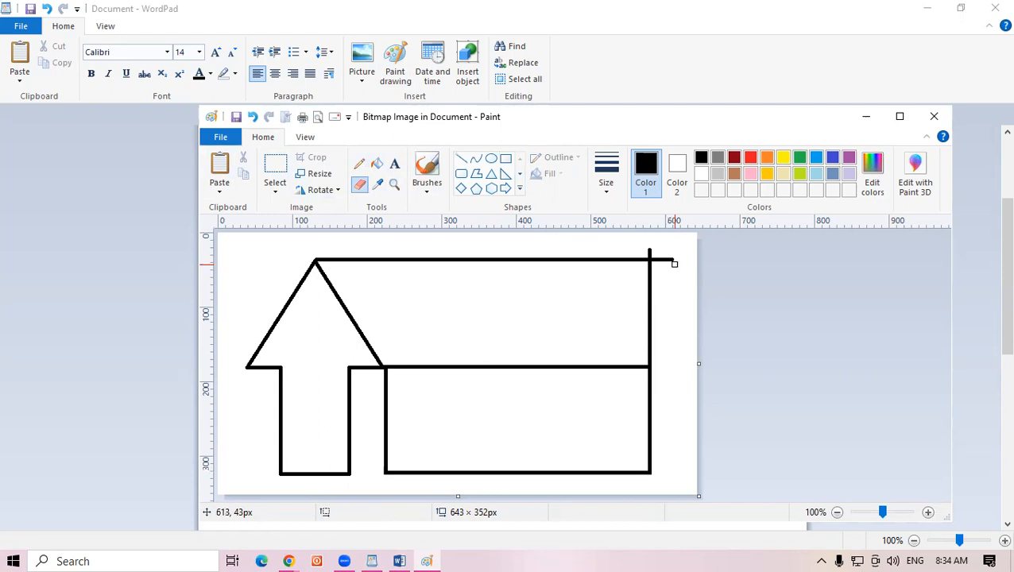
pyautogui.hotkey('ctrl', '+')
pyautogui.hotkey('ctrl', '+')
pyautogui.hotkey('ctrl', '+')
pyautogui.hotkey('ctrl', '+')
pyautogui.hotkey('ctrl', '+')
pyautogui.hotkey('ctrl', '+')
pyautogui.hotkey('ctrl', '+')
pyautogui.hotkey('ctrl', '+')
pyautogui.hotkey('ctrl', '+')
pyautogui.hotkey('ctrl', '+')
pyautogui.moveTo(674, 264); pyautogui.dragTo(652, 249)
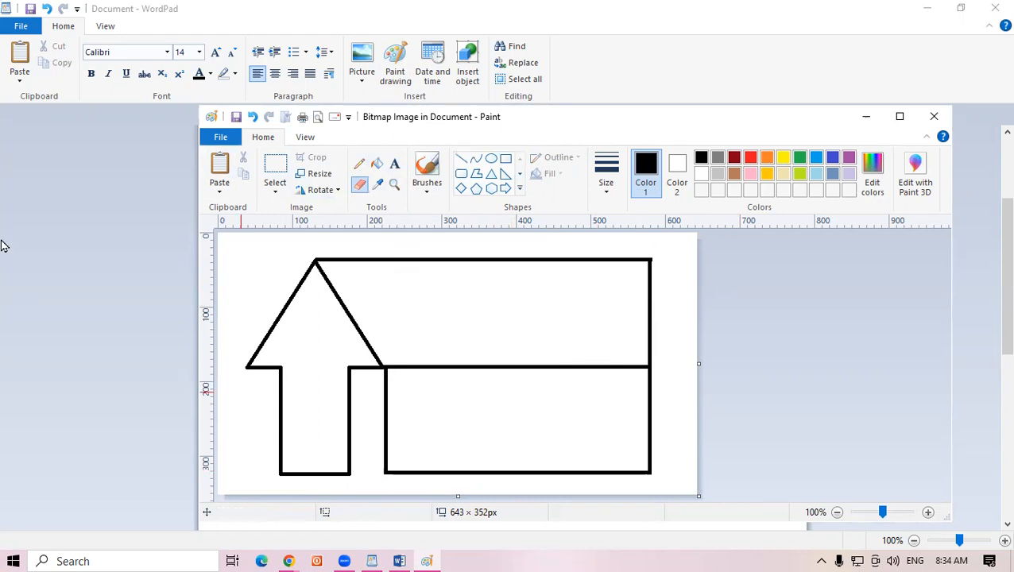
# Close the Paint drawing and return to the WordPad document.
pyautogui.click(863, 120)
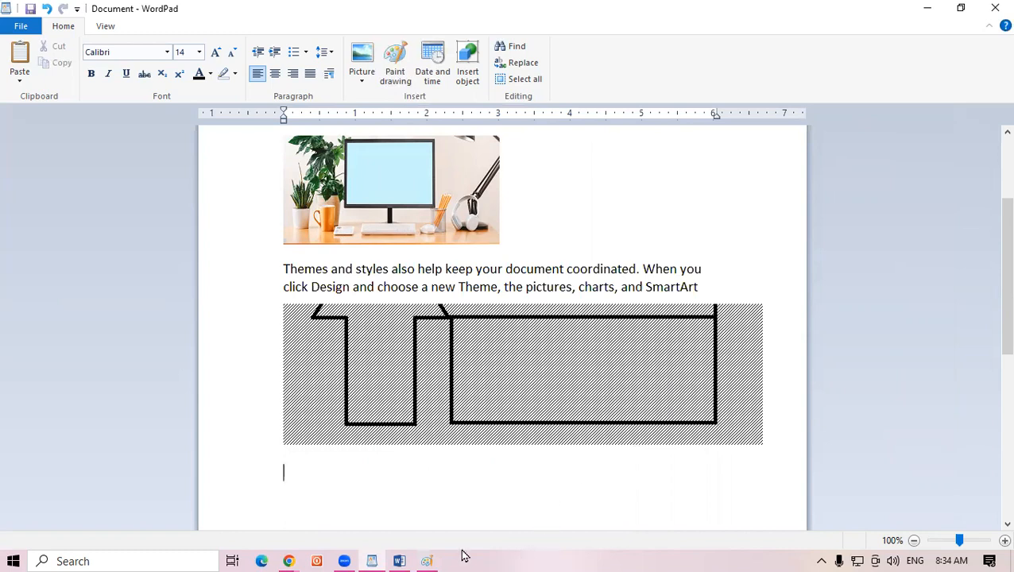
pyautogui.click(429, 560)
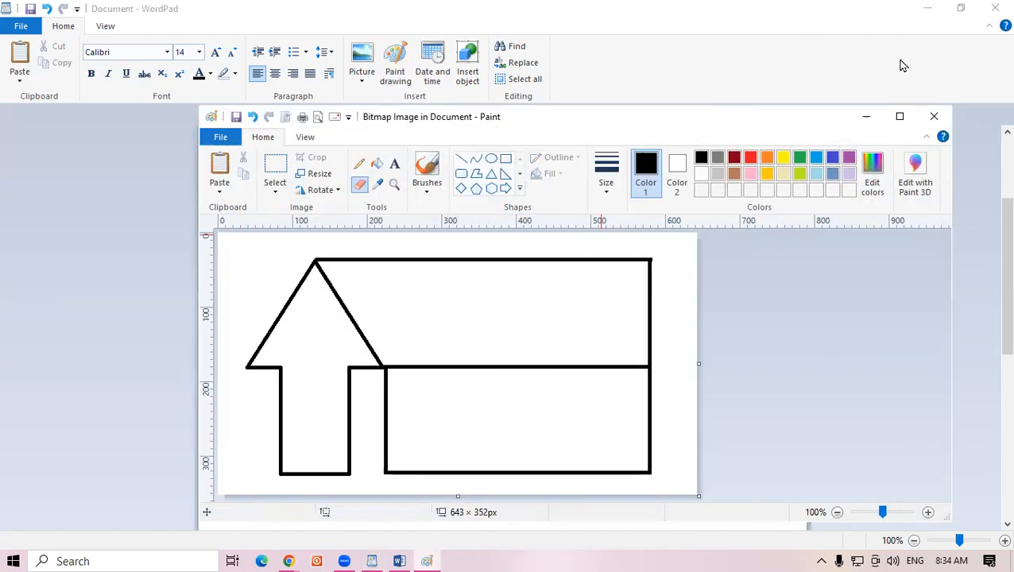
pyautogui.click(935, 118)
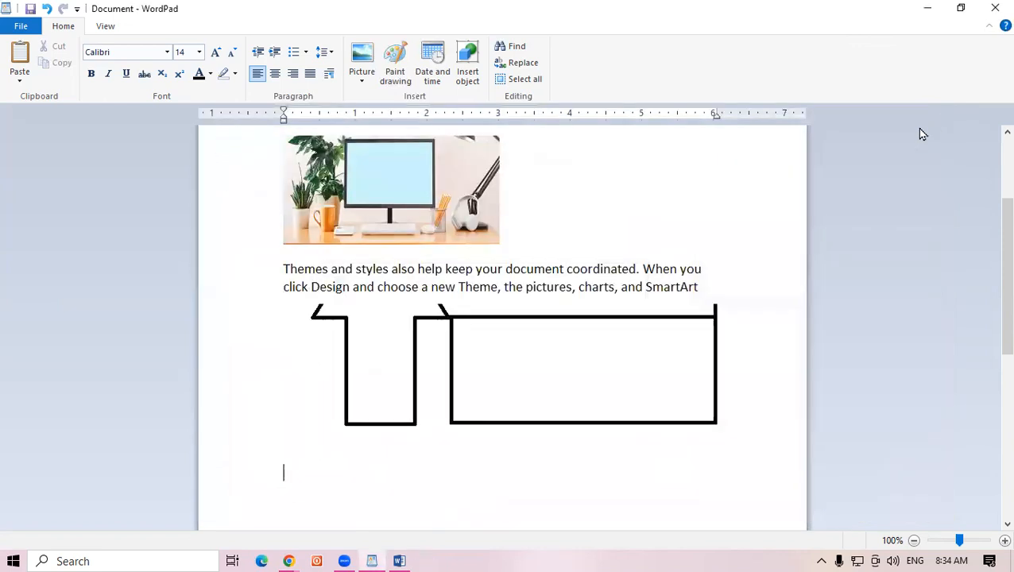
# Shrink the inserted house drawing proportionally to about 5.6 inches wide so that it fits within the page margins.
pyautogui.click(472, 335)
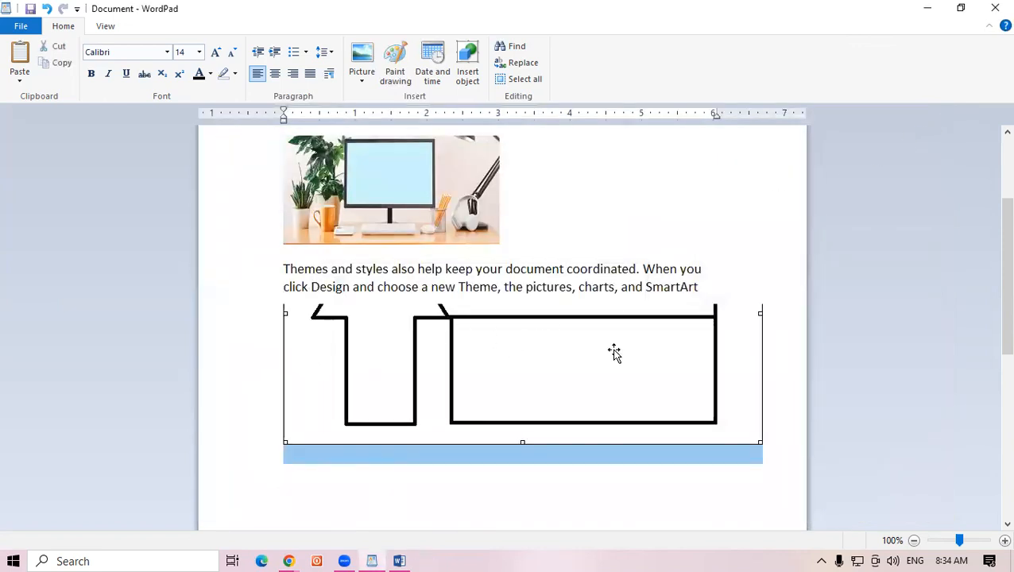
pyautogui.moveTo(760, 442); pyautogui.dragTo(646, 396)
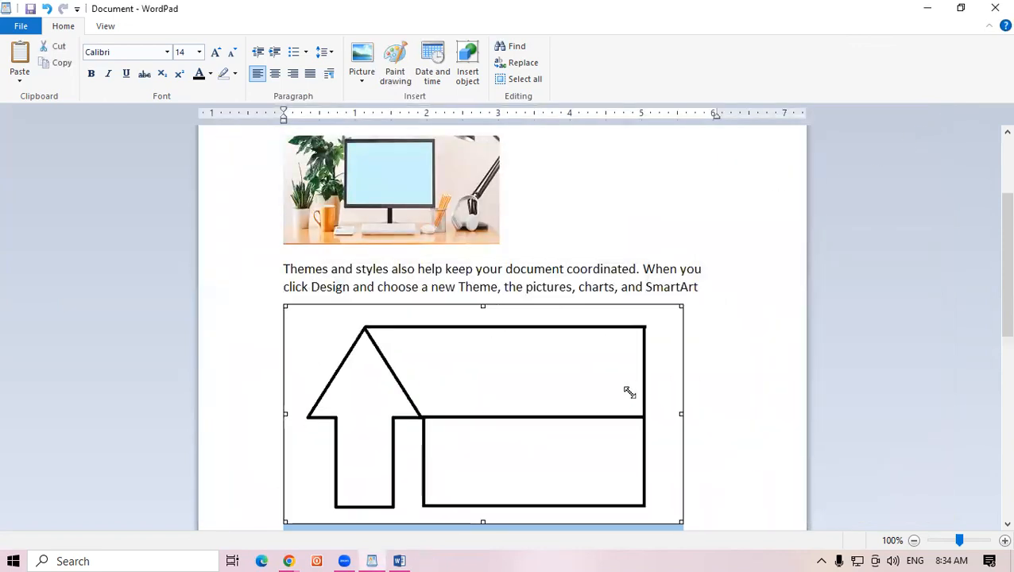
pyautogui.click(711, 385)
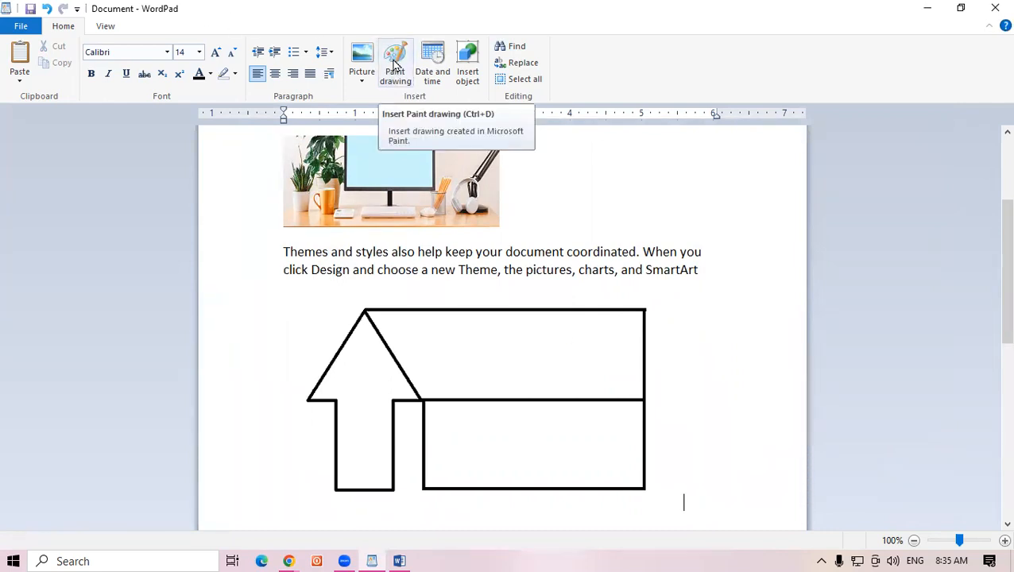
# Reopen the inserted house drawing in Paint for editing.
pyautogui.click(518, 381)
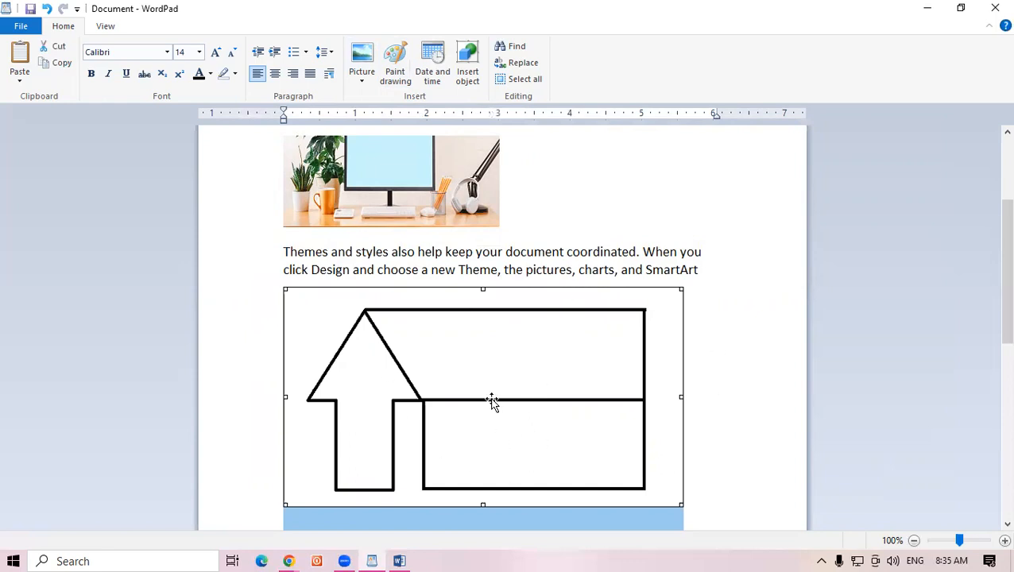
pyautogui.doubleClick(494, 370)
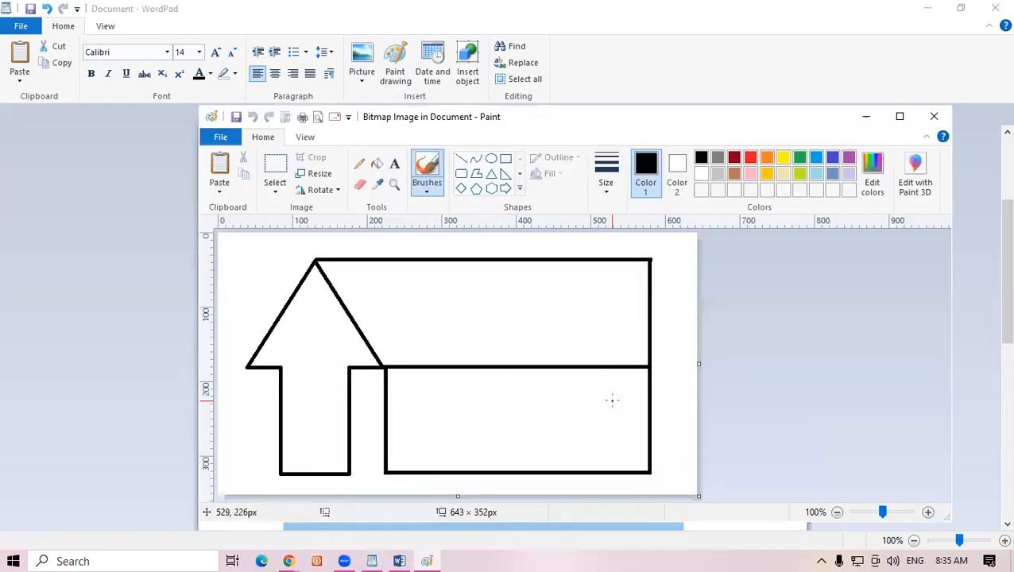
pyautogui.click(461, 158)
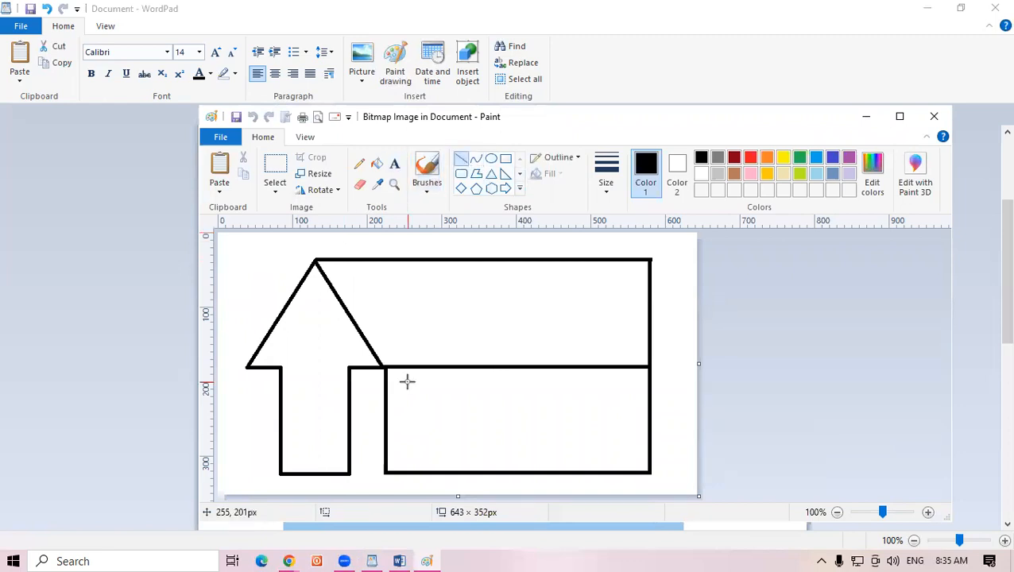
pyautogui.moveTo(297, 368); pyautogui.dragTo(315, 432)
pyautogui.hotkey('ctrl', 'z')
# Draw a narrow door rectangle centred in the arrow's shaft, spanning the shaft's full height.
pyautogui.click(505, 159)
pyautogui.moveTo(297, 366); pyautogui.dragTo(328, 475)
pyautogui.click(484, 322)
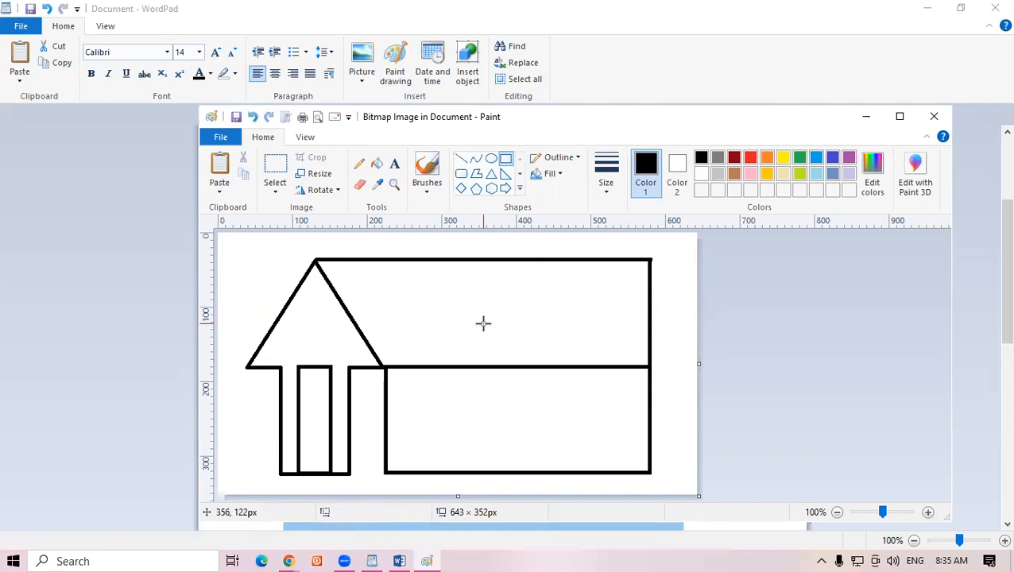
# Draw five parallel horizontal lines across the roof area, from the arrowhead's slope to the opposite vertical line.
pyautogui.click(461, 158)
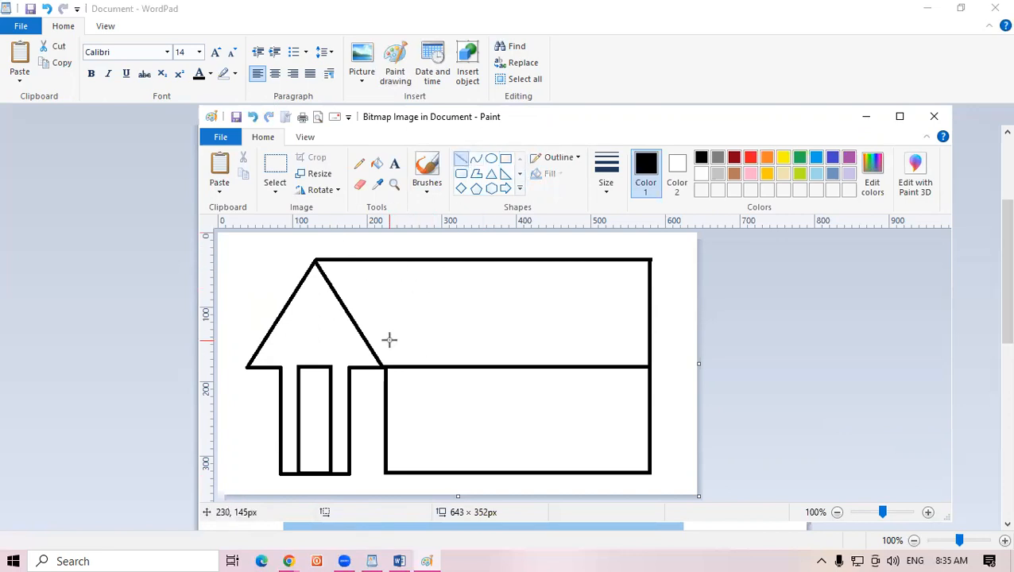
pyautogui.moveTo(326, 278); pyautogui.dragTo(648, 292)
pyautogui.moveTo(333, 294); pyautogui.dragTo(649, 294)
pyautogui.moveTo(353, 312); pyautogui.dragTo(647, 320)
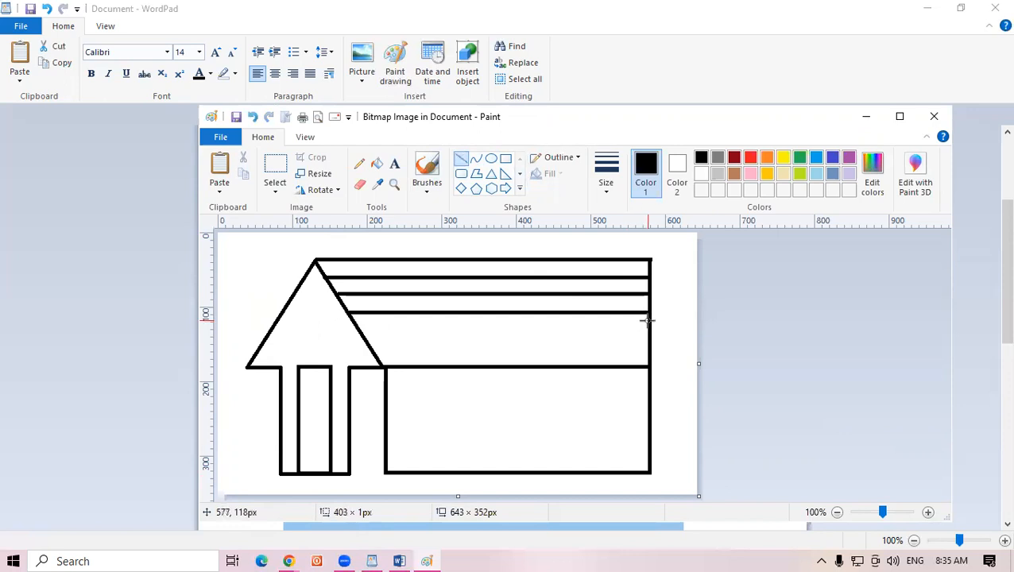
pyautogui.moveTo(356, 328); pyautogui.dragTo(648, 350)
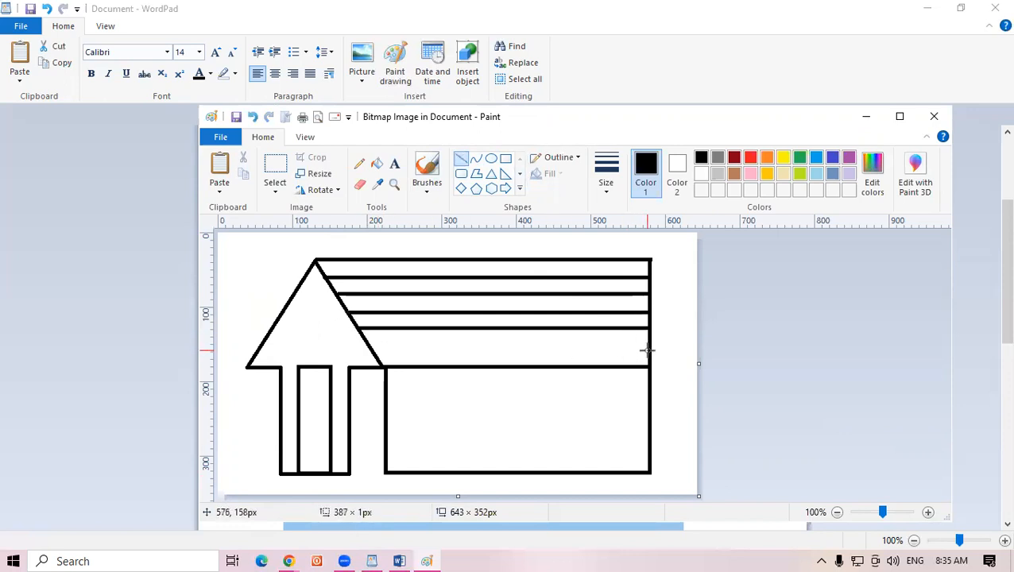
pyautogui.moveTo(370, 345); pyautogui.dragTo(648, 357)
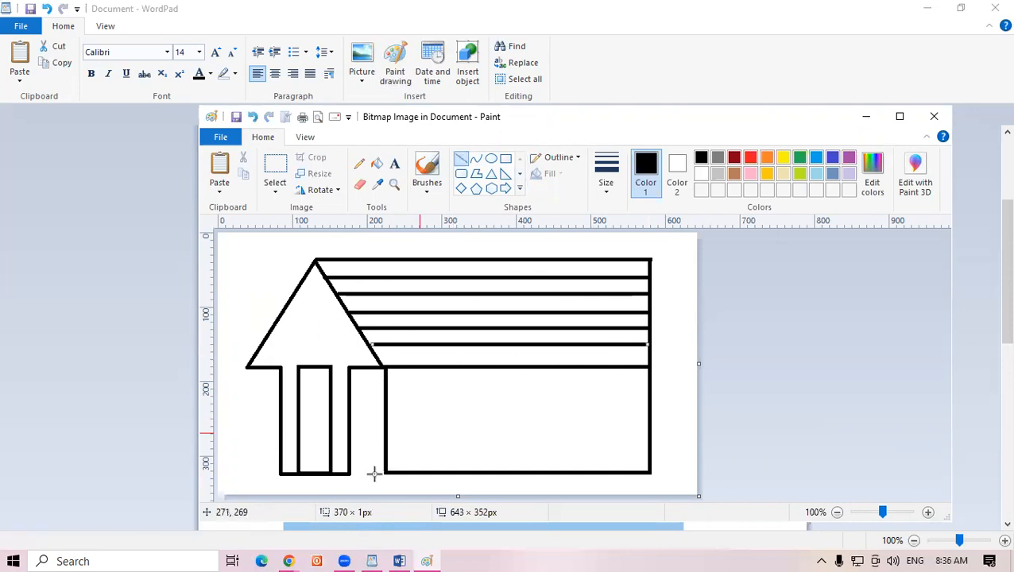
# Close the Paint drawing and delete it from the WordPad document.
pyautogui.click(867, 121)
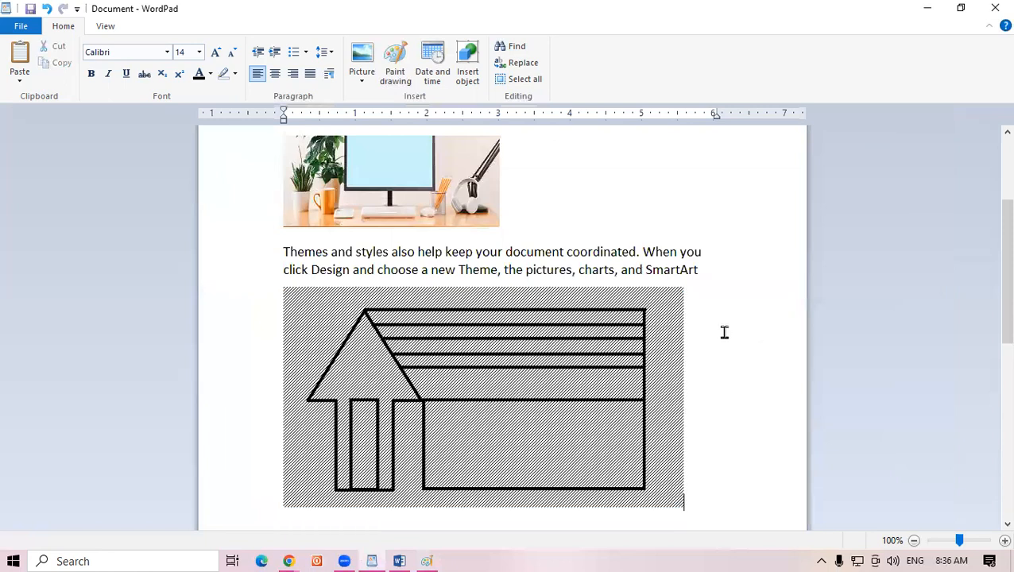
pyautogui.click(428, 562)
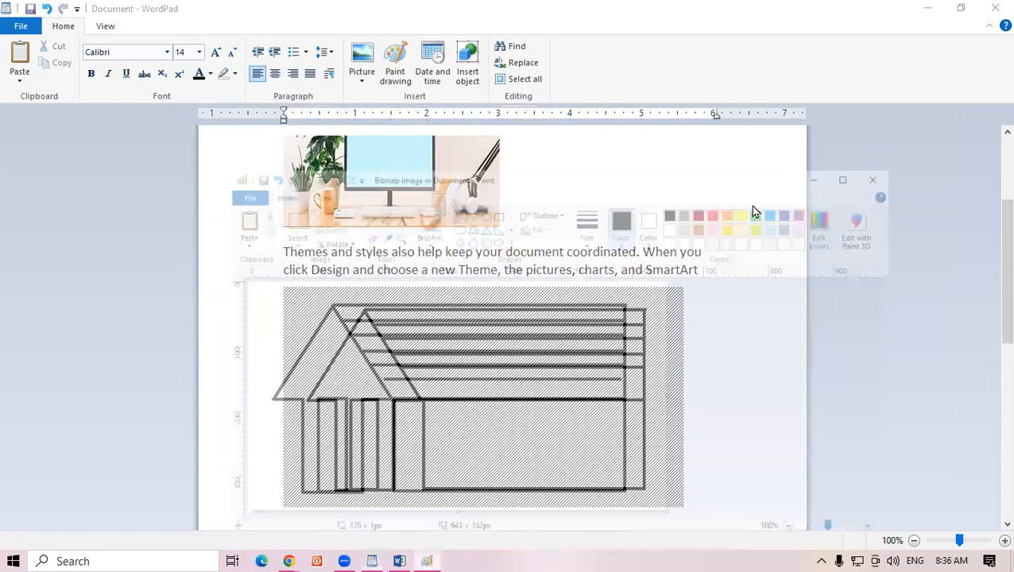
pyautogui.click(936, 114)
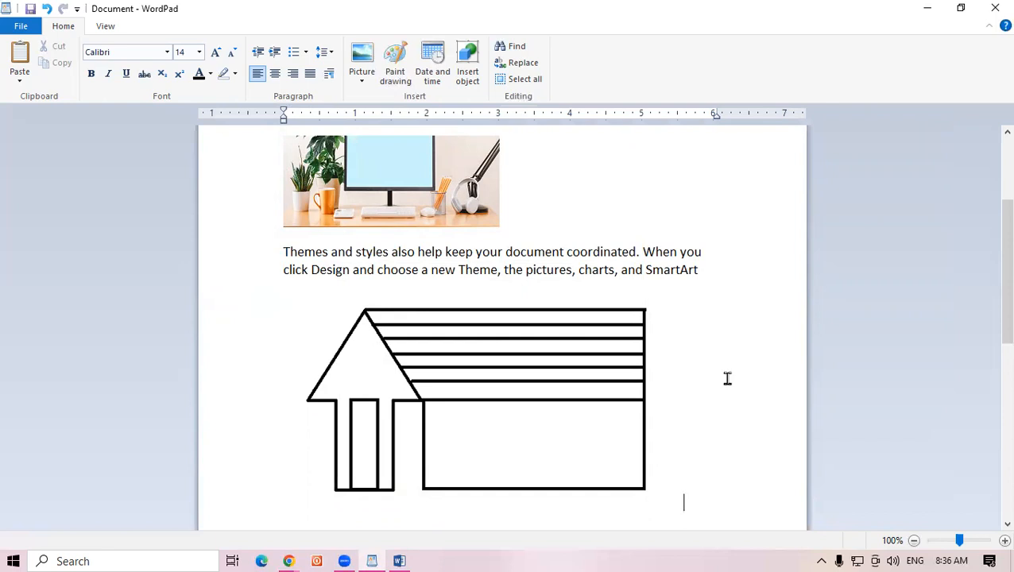
pyautogui.click(524, 353)
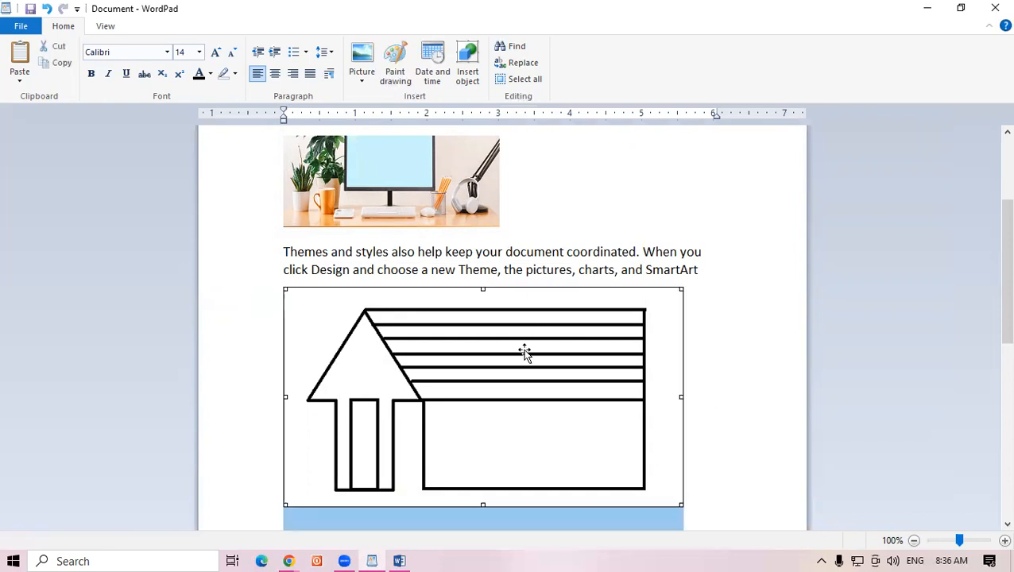
pyautogui.press('Delete')
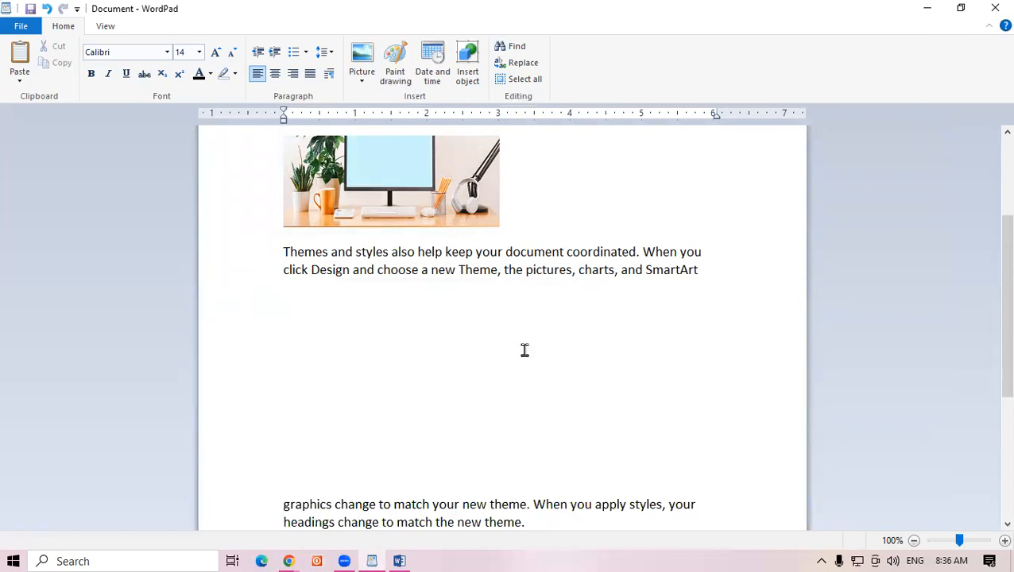
# Remove the blank lines between "SmartArt" and "graphics change to match your new theme" in the "Themes and styles" paragraph.
pyautogui.moveTo(992, 249); pyautogui.dragTo(991, 334)
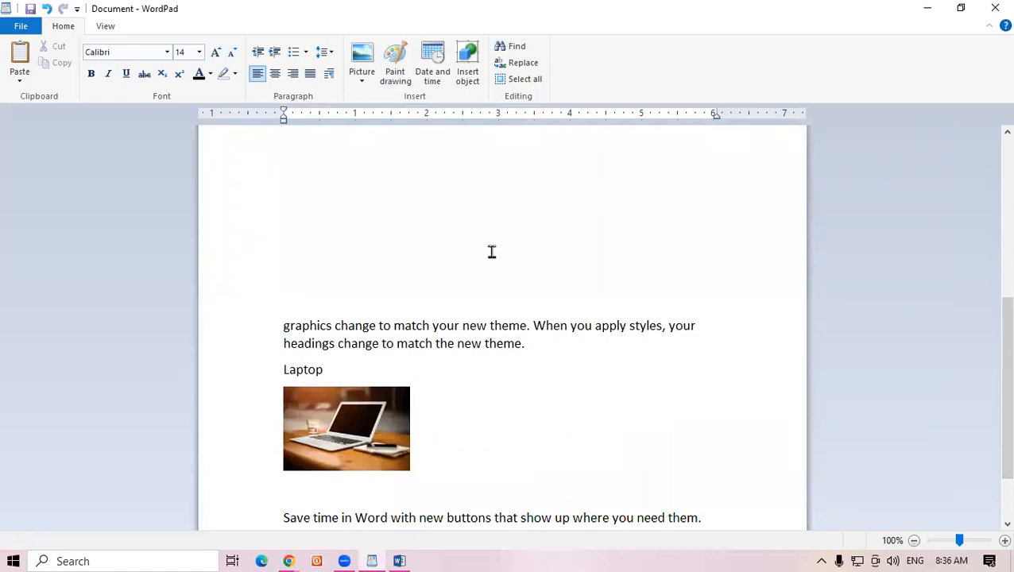
pyautogui.scroll(5, 505, 242)
pyautogui.scroll(-5, 498, 246)
pyautogui.click(276, 310)
pyautogui.click(503, 318)
pyautogui.click(285, 305)
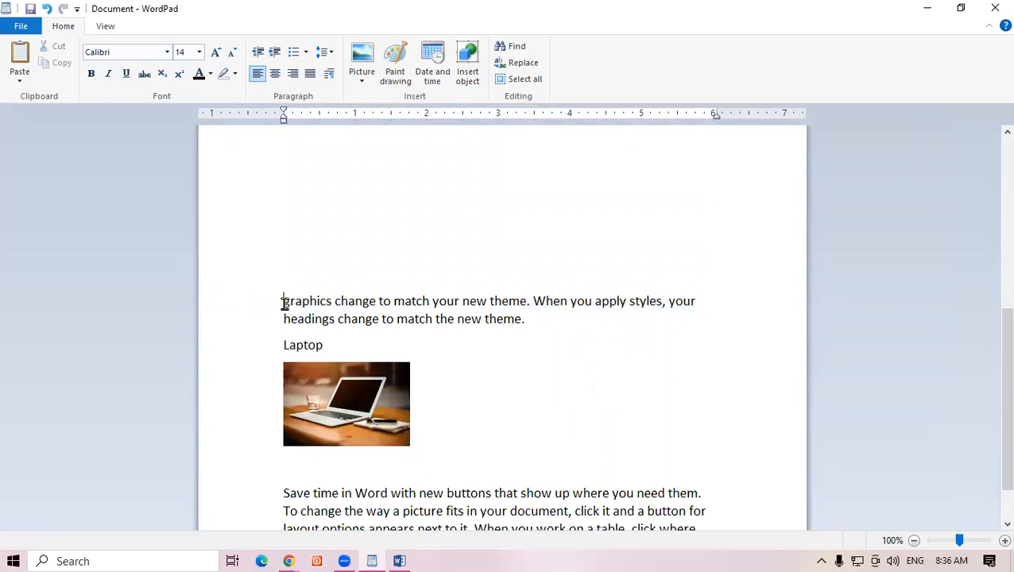
pyautogui.scroll(-3, 457, 304)
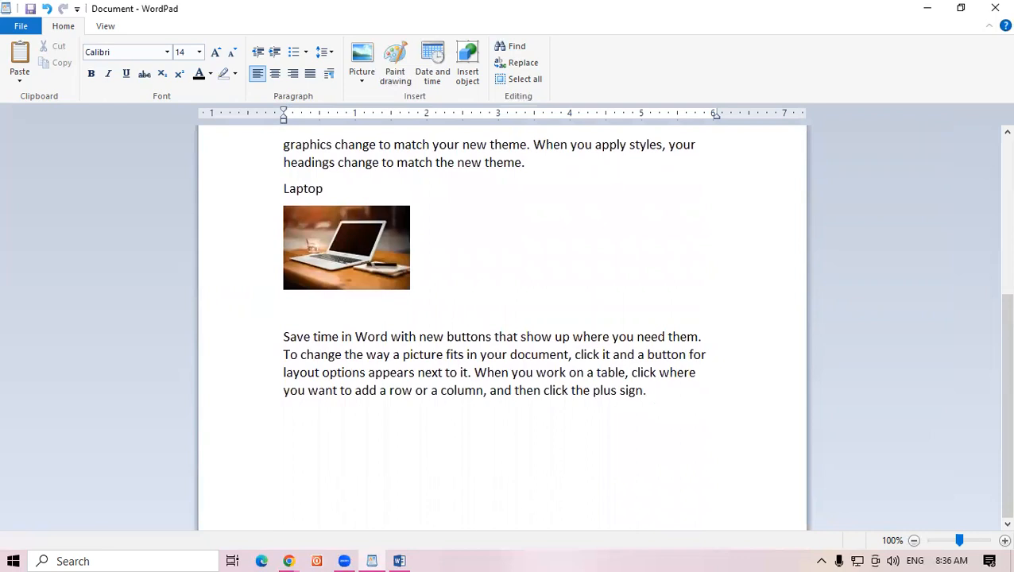
pyautogui.scroll(2, 992, 353)
pyautogui.scroll(1, 993, 353)
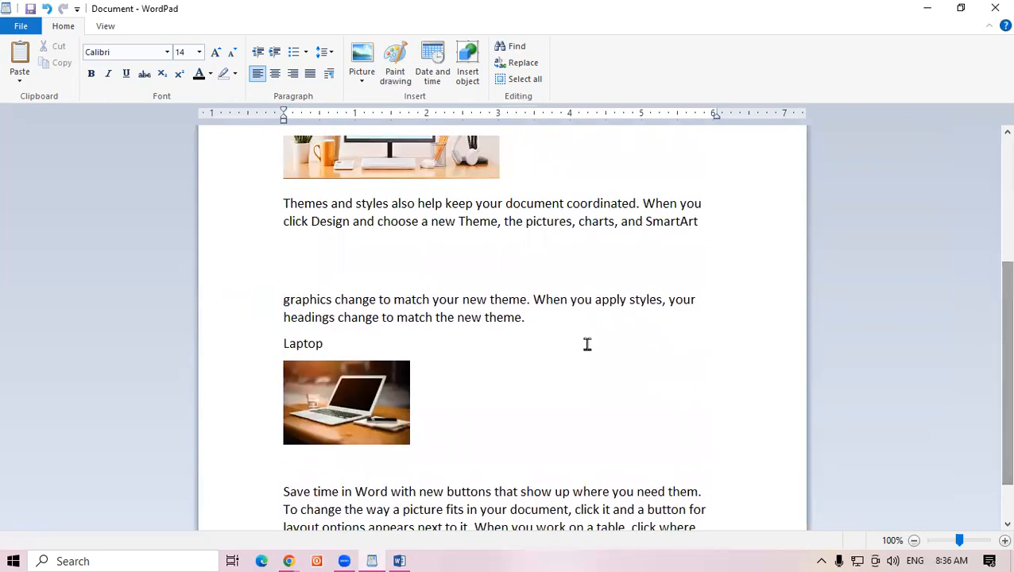
pyautogui.press('BackSpace')
pyautogui.press('BackSpace')
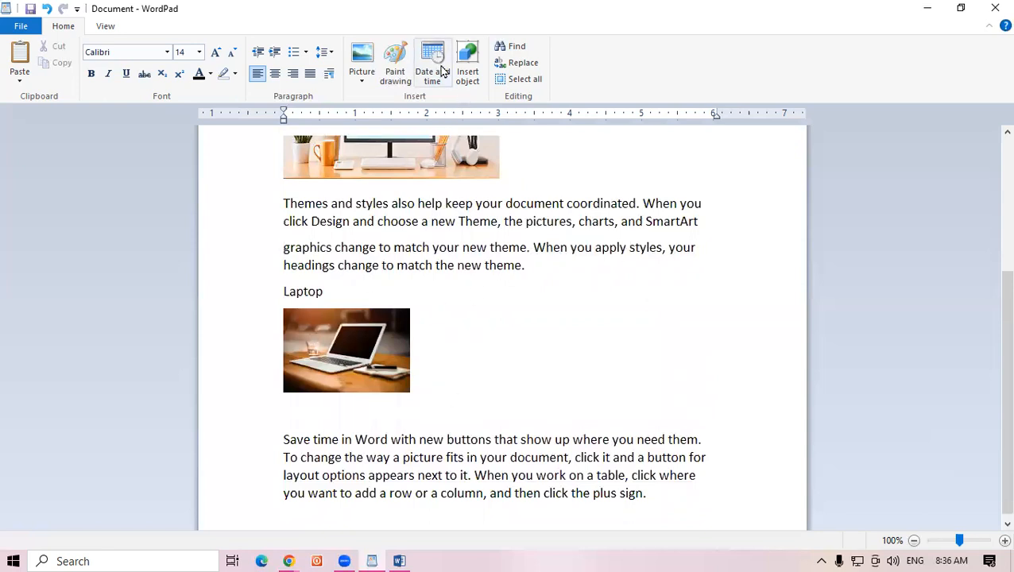
# Insert the current date in the "Friday, March 17, 2023" format after the "What is Computer" heading.
pyautogui.moveTo(993, 312); pyautogui.dragTo(991, 145)
pyautogui.click(477, 156)
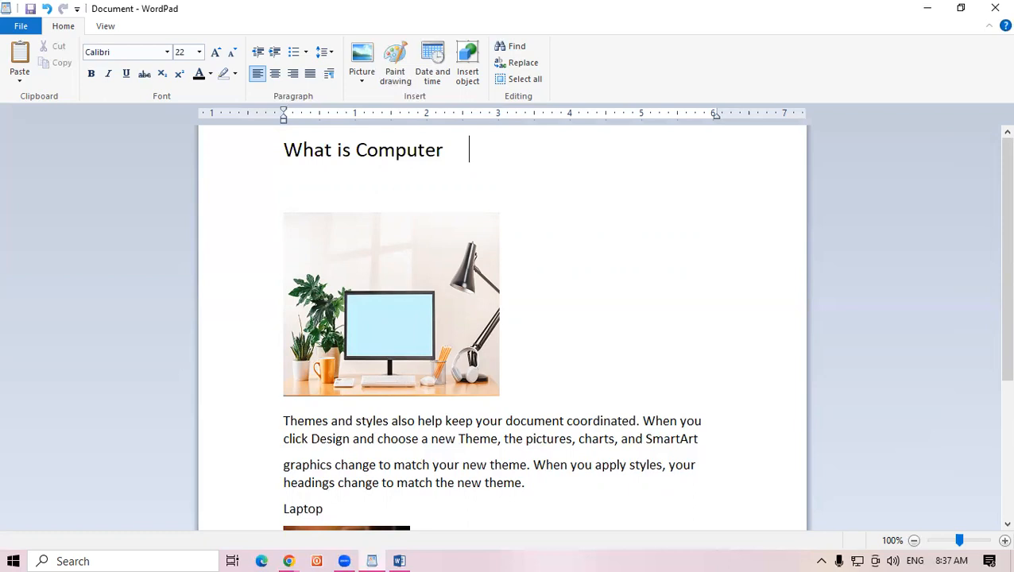
pyautogui.click(432, 62)
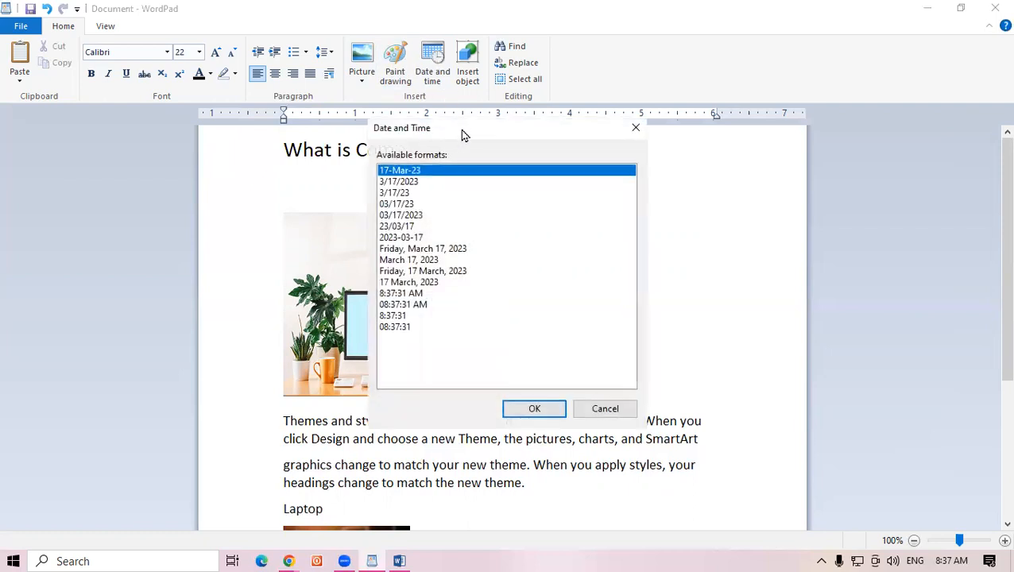
pyautogui.moveTo(463, 133); pyautogui.dragTo(631, 256)
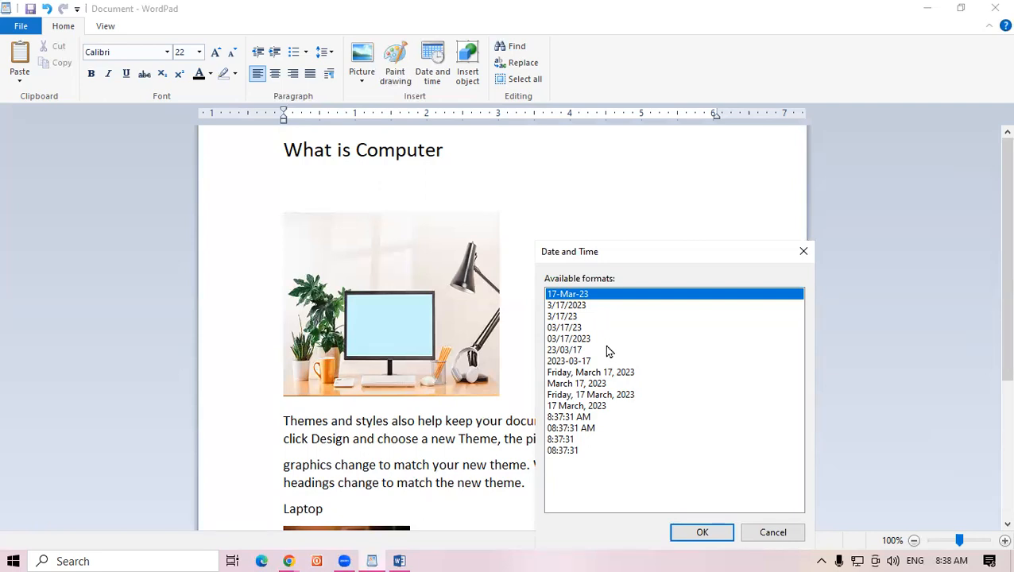
pyautogui.click(608, 373)
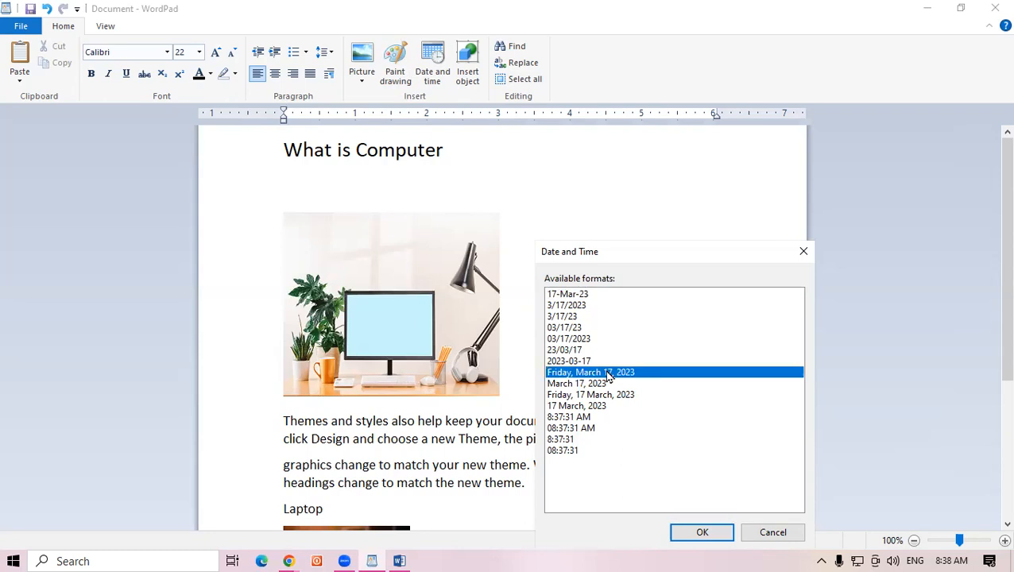
pyautogui.click(696, 533)
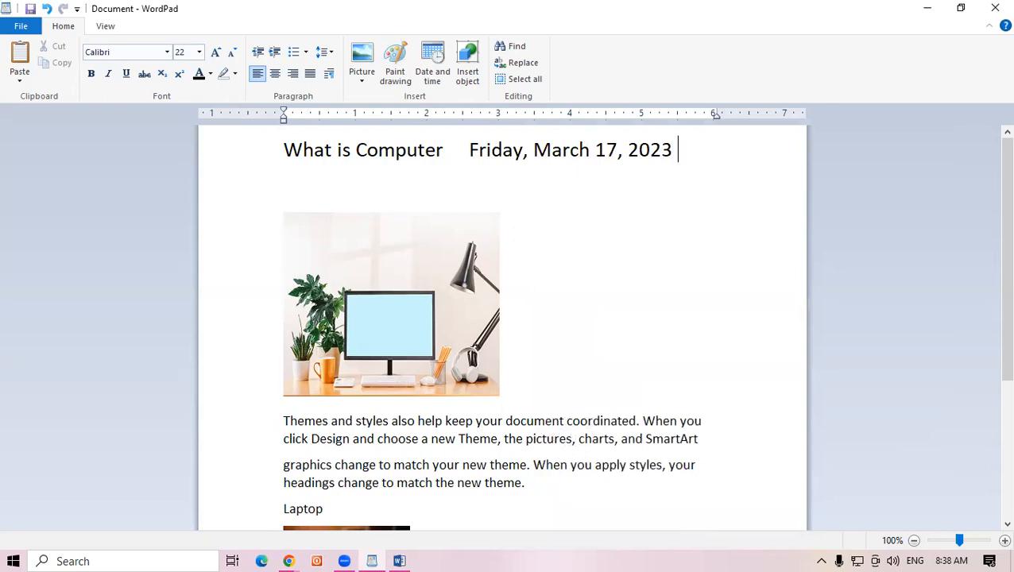
# Insert the current time after the date, using the two-digit-hour format with AM, "08:38:23 AM".
pyautogui.click(429, 62)
pyautogui.click(404, 295)
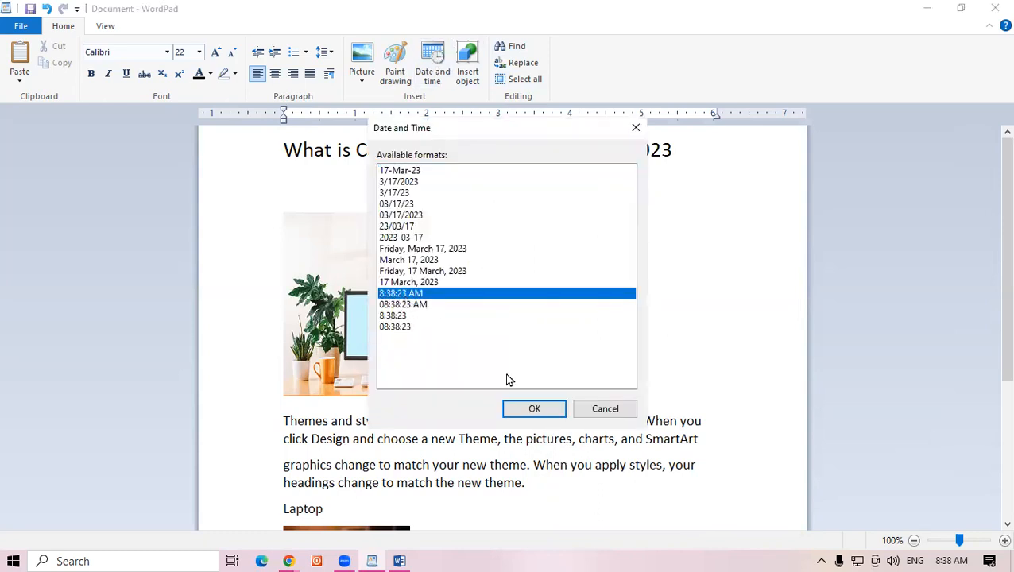
pyautogui.click(396, 317)
pyautogui.click(403, 294)
pyautogui.click(406, 327)
pyautogui.click(401, 305)
pyautogui.click(403, 295)
pyautogui.click(404, 306)
pyautogui.click(406, 316)
pyautogui.click(402, 306)
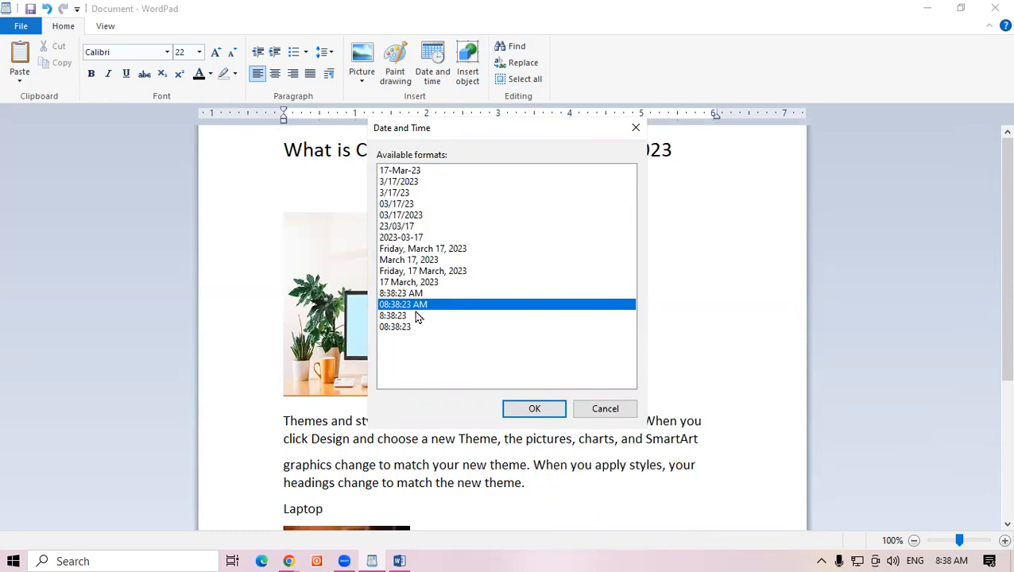
pyautogui.click(531, 407)
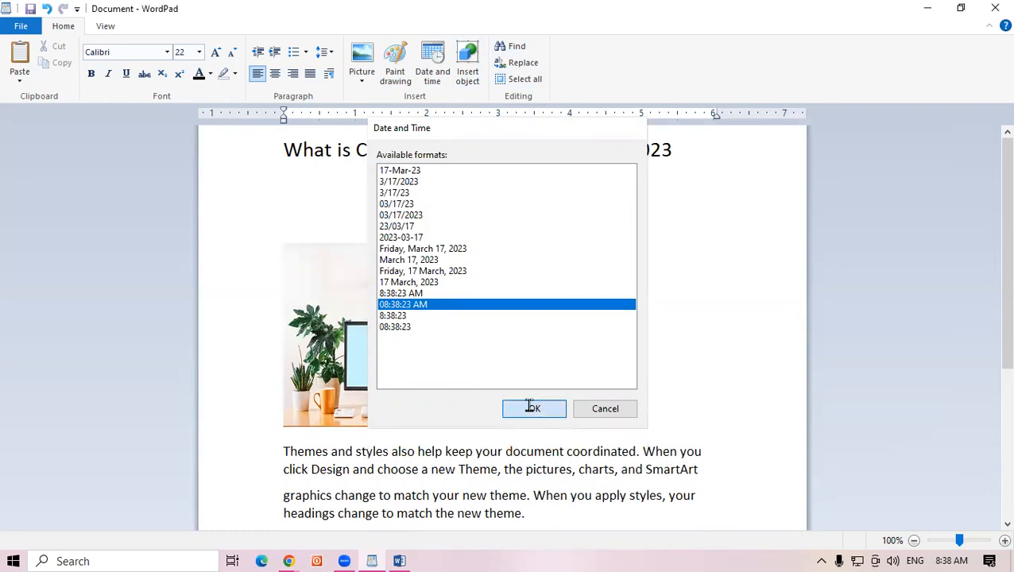
# Reduce the font size of the line containing the heading, date and time to 18.
pyautogui.moveTo(409, 189); pyautogui.dragTo(264, 137)
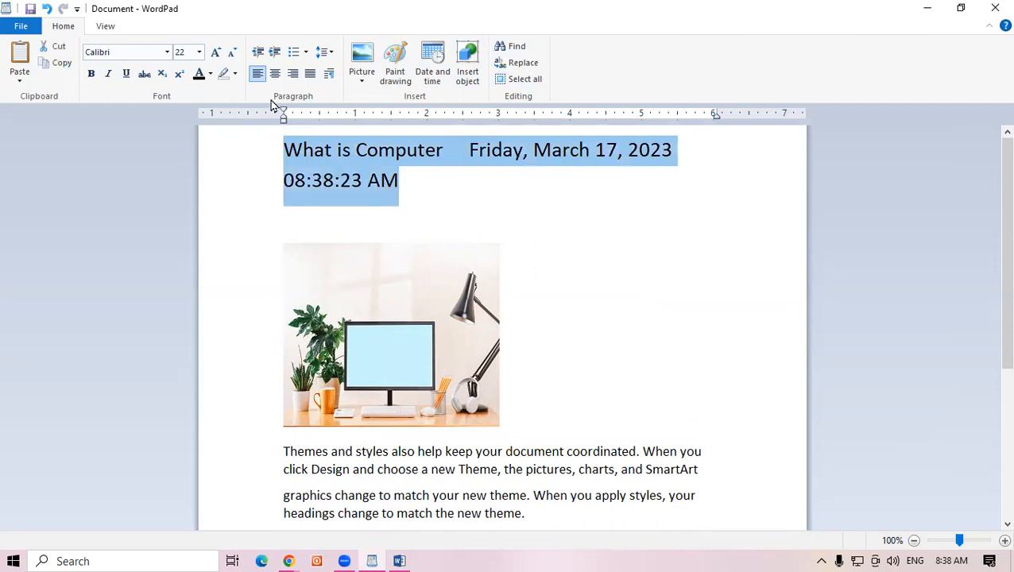
pyautogui.click(235, 53)
pyautogui.click(235, 54)
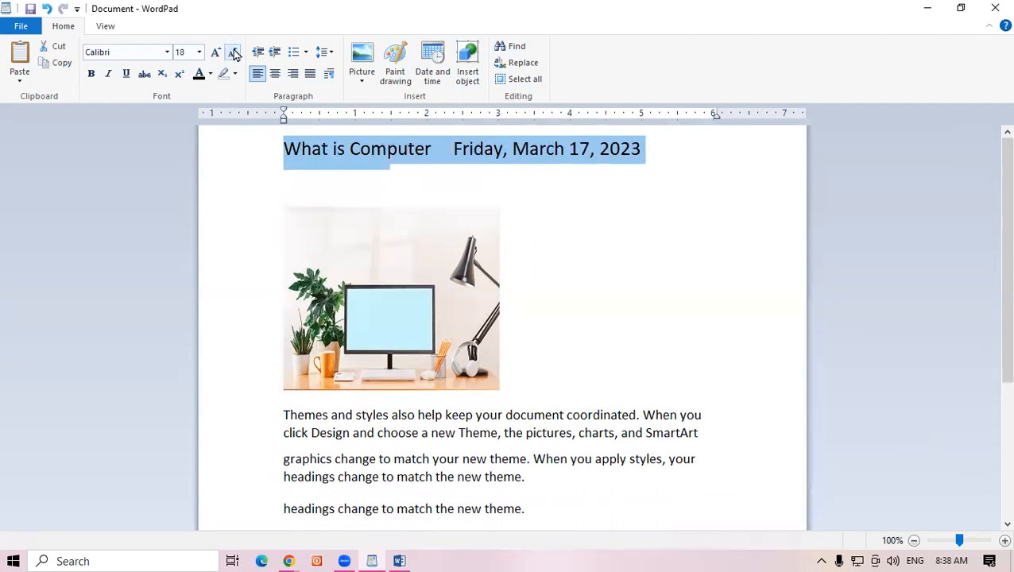
pyautogui.click(746, 149)
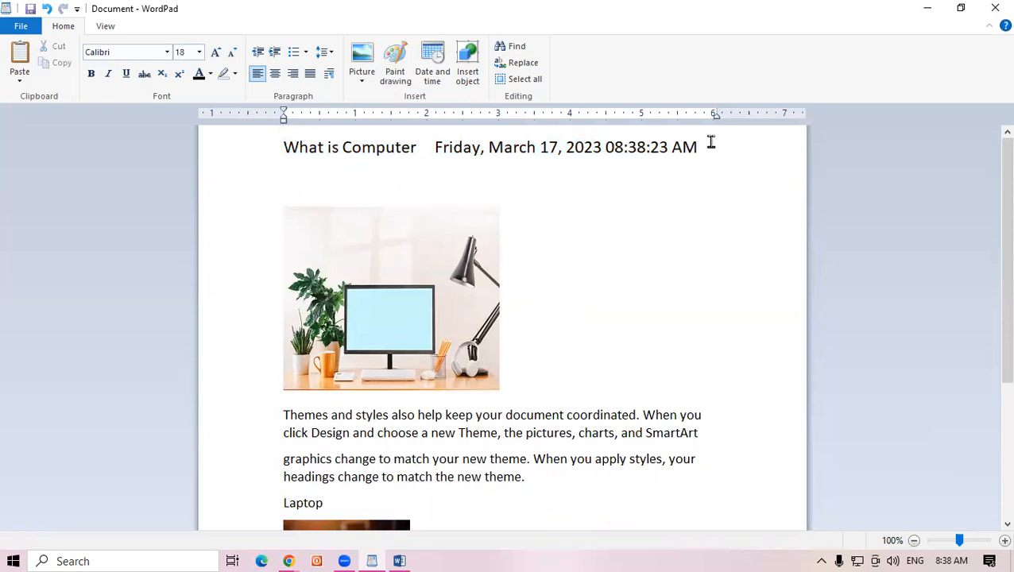
pyautogui.moveTo(695, 147); pyautogui.dragTo(228, 90)
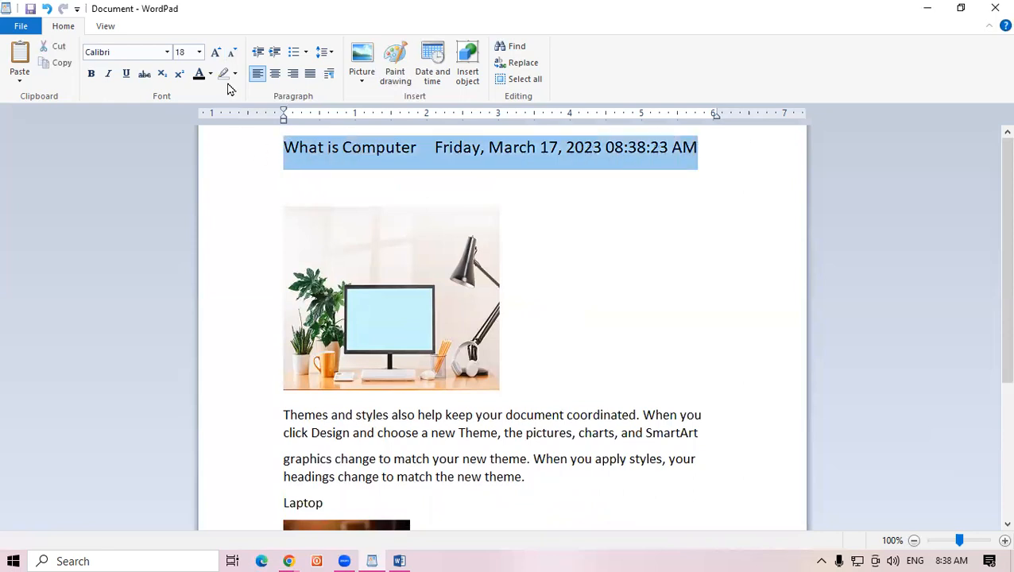
pyautogui.click(216, 52)
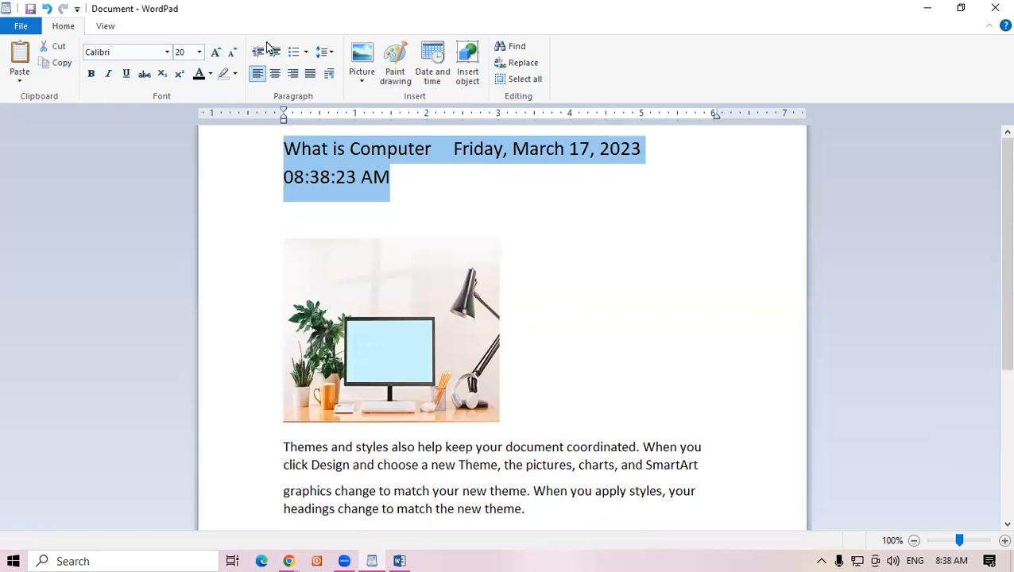
pyautogui.click(232, 51)
# Reduce the heading line to font size 16 and widen the gap before the date, keeping everything on one line.
pyautogui.moveTo(747, 169); pyautogui.dragTo(270, 150)
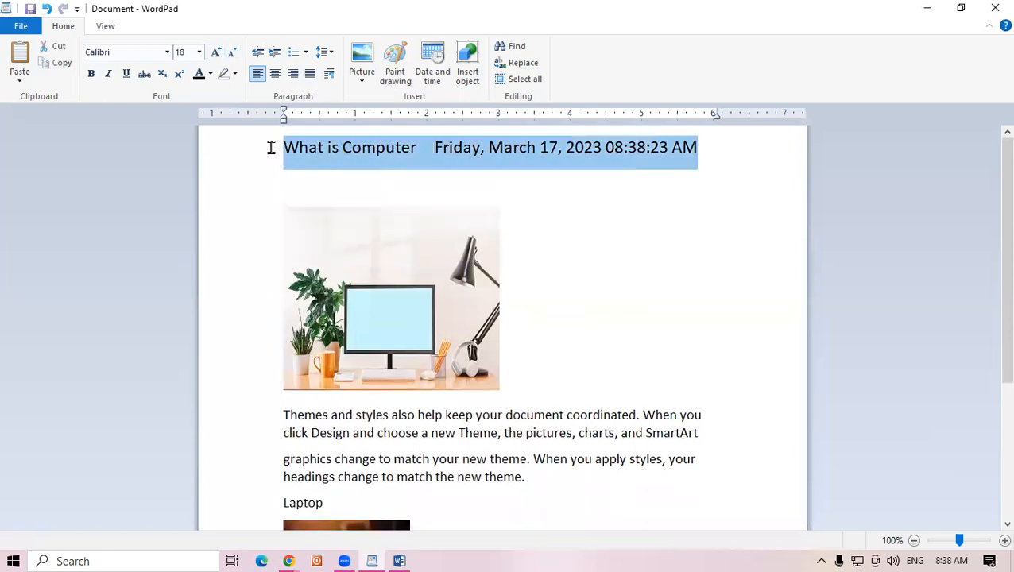
pyautogui.click(232, 52)
pyautogui.click(468, 193)
pyautogui.click(413, 149)
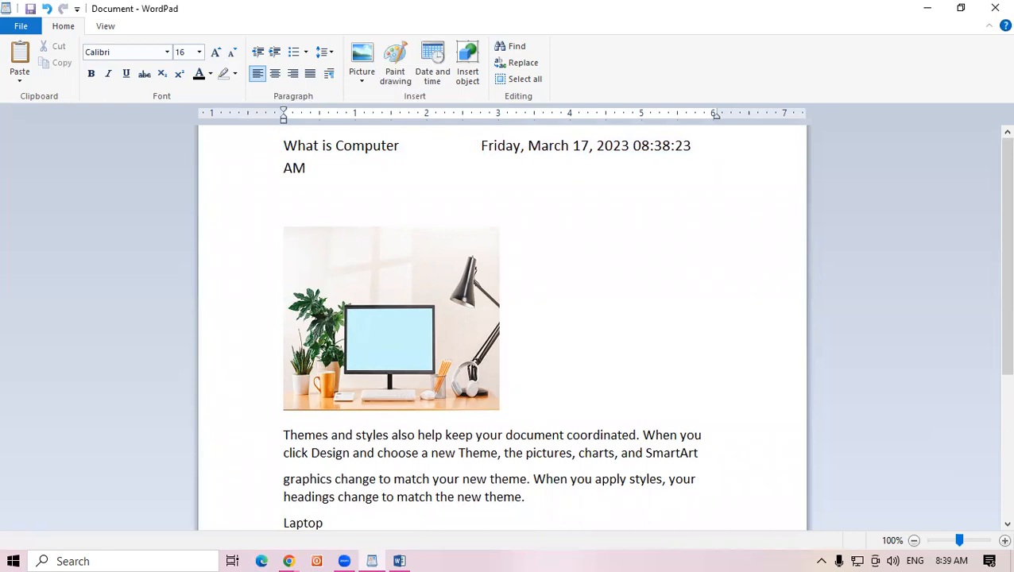
pyautogui.hotkey('ctrl', 'z')
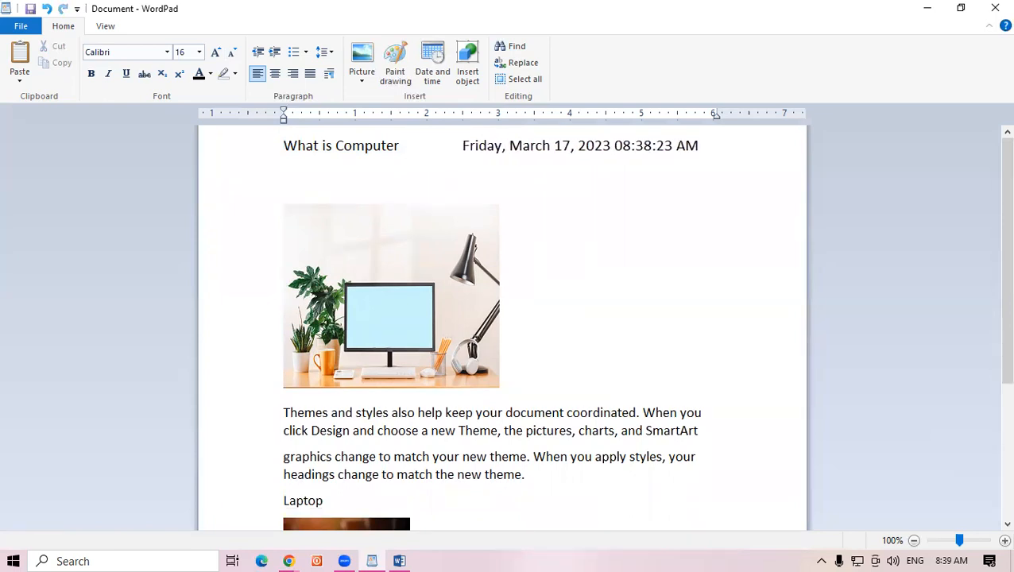
# Move the date and time from the heading line to the line below the "Save time in Word" paragraph.
pyautogui.moveTo(465, 151); pyautogui.dragTo(676, 156)
pyautogui.rightClick(665, 151)
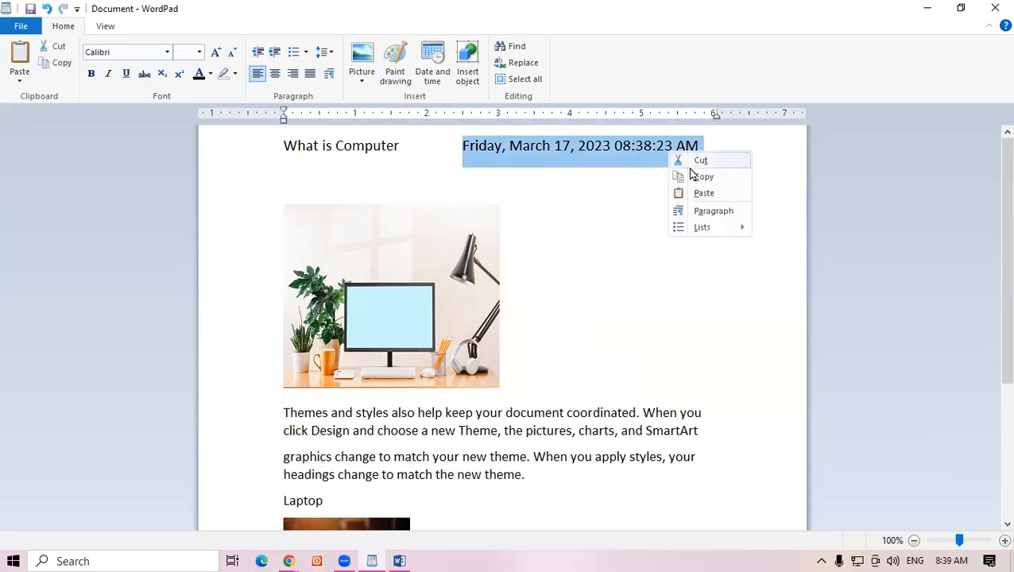
pyautogui.click(707, 161)
pyautogui.scroll(-1, 993, 265)
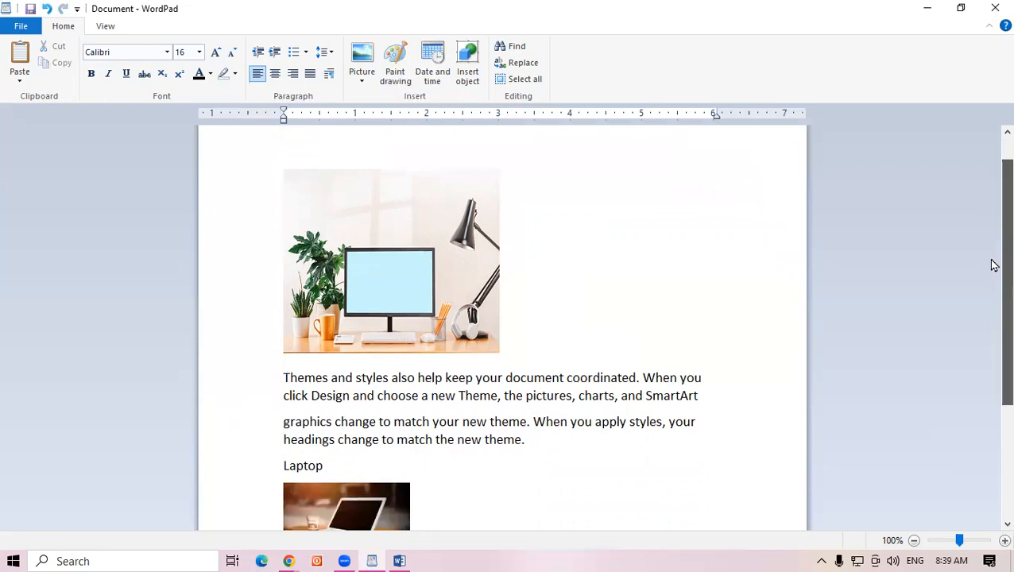
pyautogui.scroll(-5, 994, 264)
pyautogui.click(704, 503)
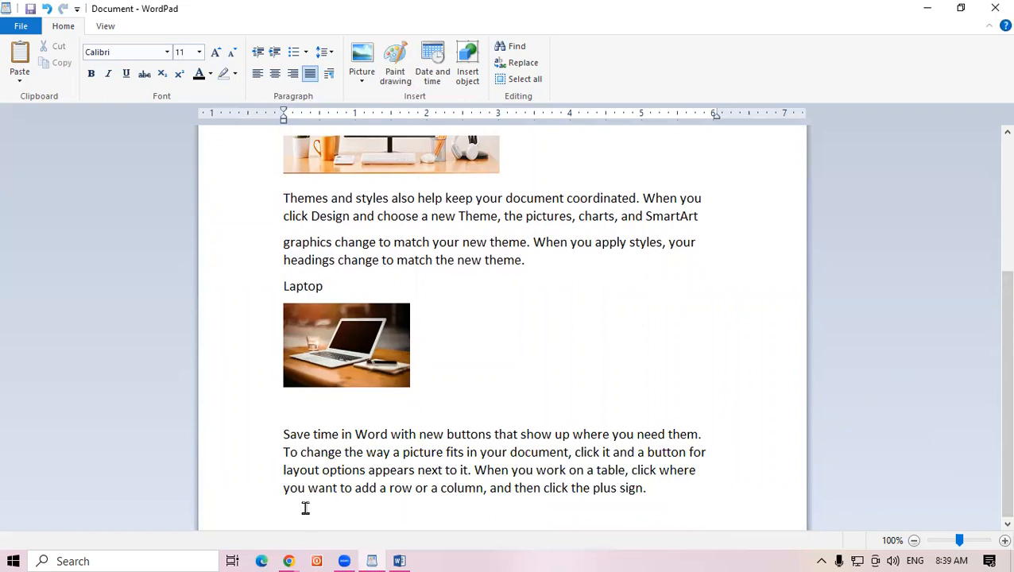
pyautogui.hotkey('ctrl', 'v')
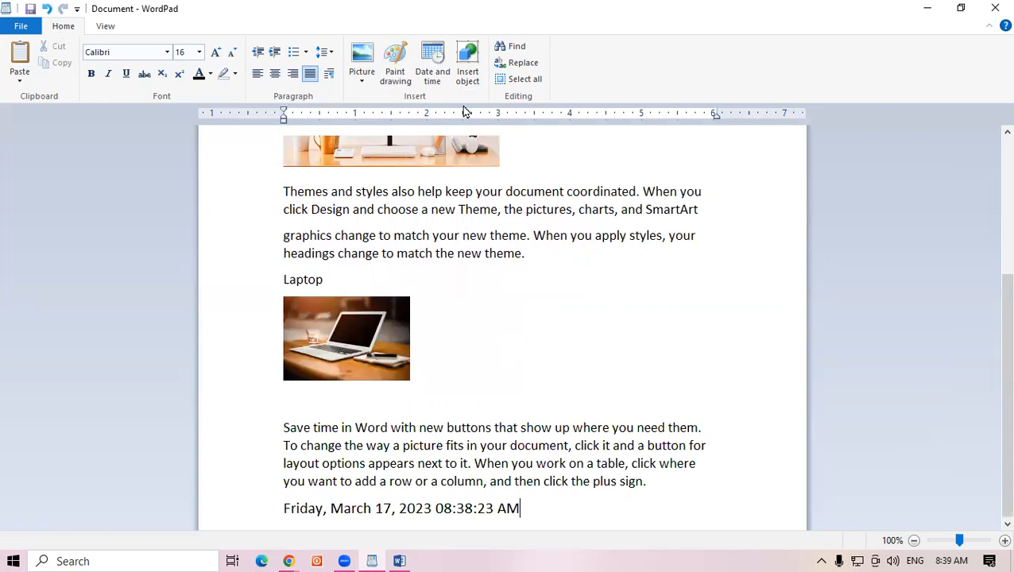
# Add eight blank lines between "SmartArt" and "graphics change to match your new theme" in the "Themes and styles" paragraph.
pyautogui.click(539, 251)
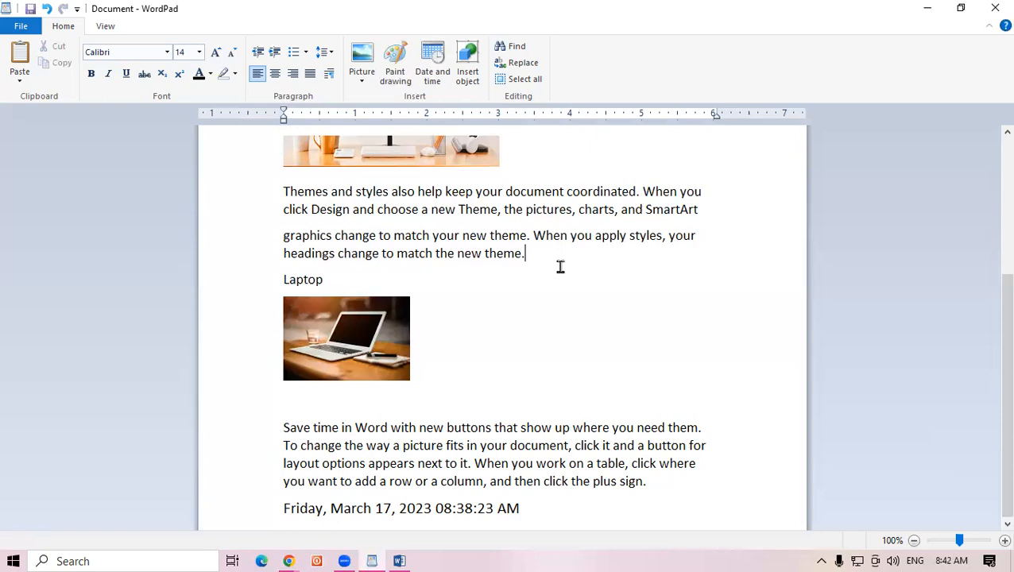
pyautogui.click(729, 213)
pyautogui.press('Return')
pyautogui.press('Return')
pyautogui.press('Return')
pyautogui.press('Return')
pyautogui.press('Return')
pyautogui.press('Return')
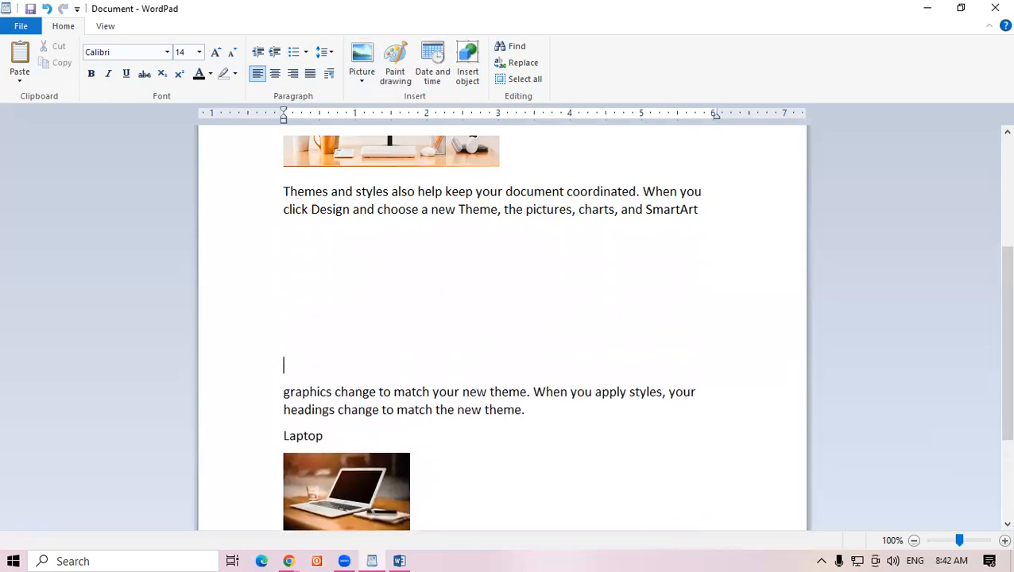
pyautogui.press('Return')
pyautogui.press('Return')
pyautogui.press('Return')
# Insert a new Microsoft Word Document object on the first blank line below "SmartArt".
pyautogui.click(295, 247)
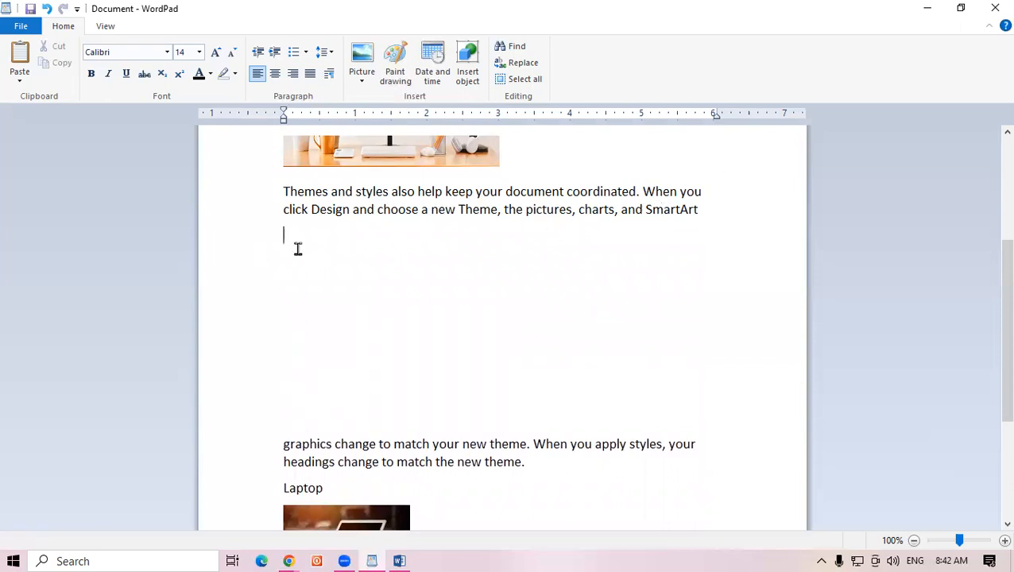
pyautogui.click(462, 55)
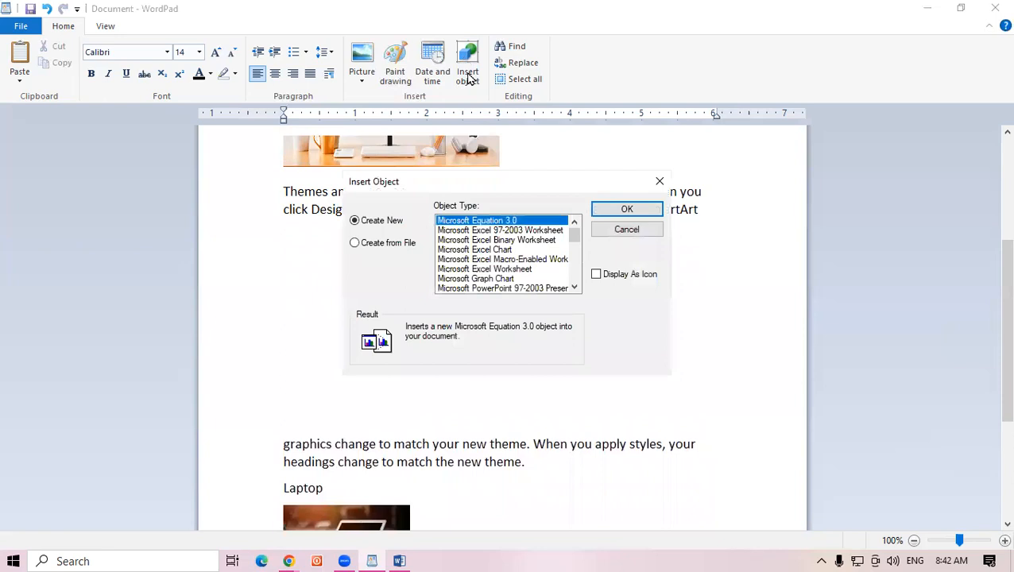
pyautogui.moveTo(490, 185); pyautogui.dragTo(497, 279)
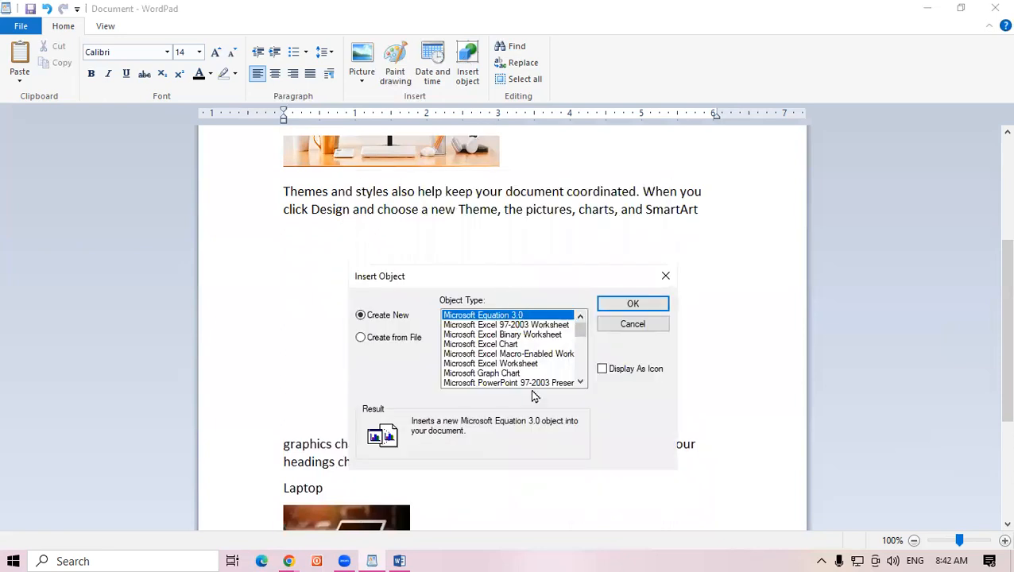
pyautogui.moveTo(581, 384); pyautogui.dragTo(579, 382)
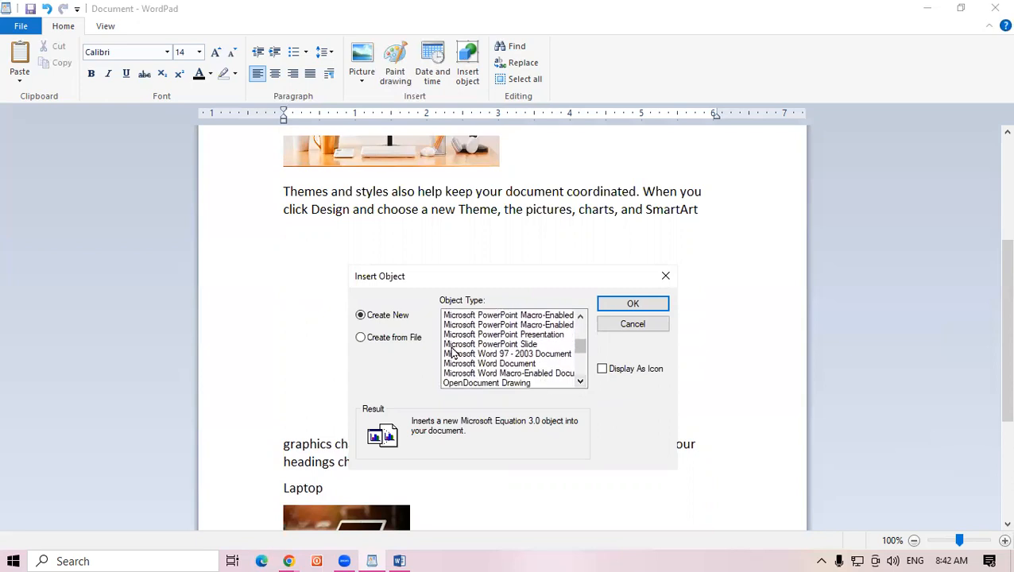
pyautogui.click(500, 364)
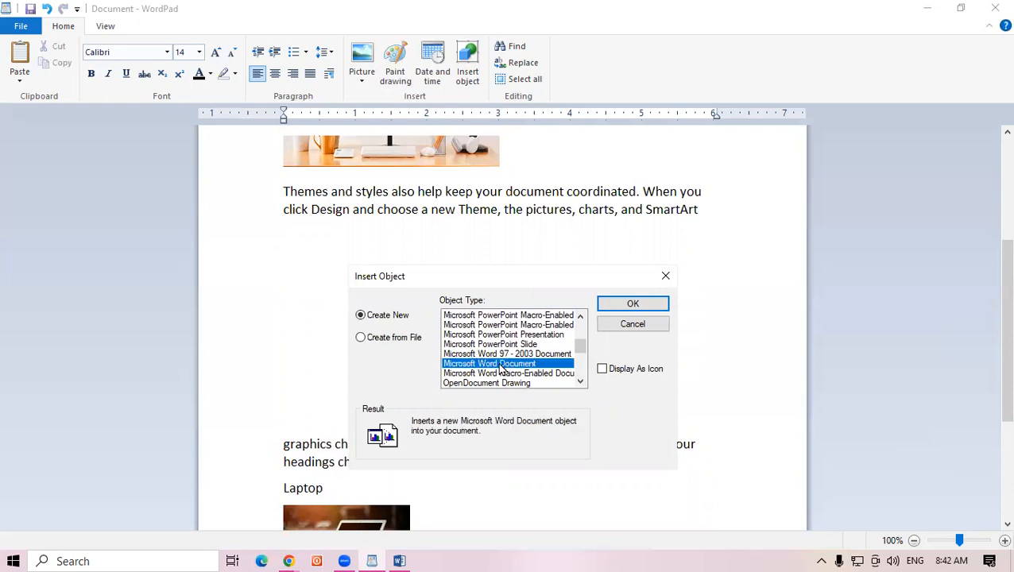
pyautogui.click(619, 309)
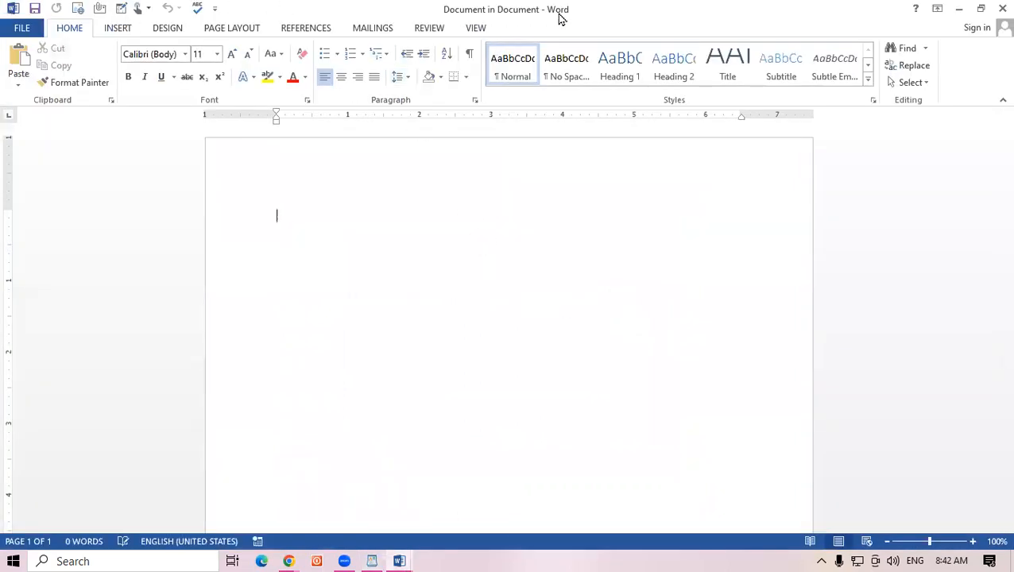
pyautogui.click(117, 30)
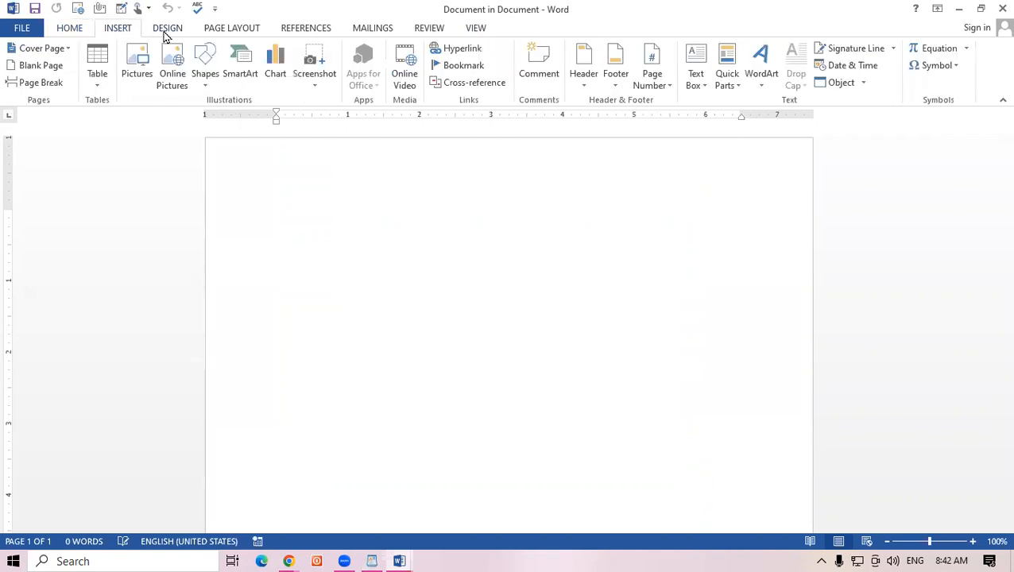
pyautogui.click(165, 32)
pyautogui.click(223, 30)
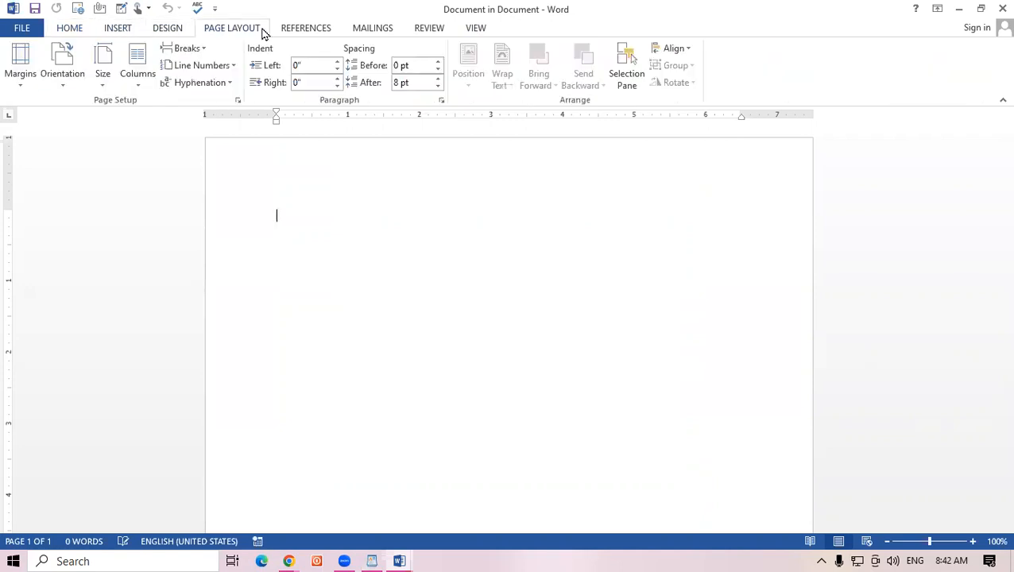
pyautogui.click(307, 30)
# Insert a table with seven columns and three rows in the embedded Word document.
pyautogui.click(117, 29)
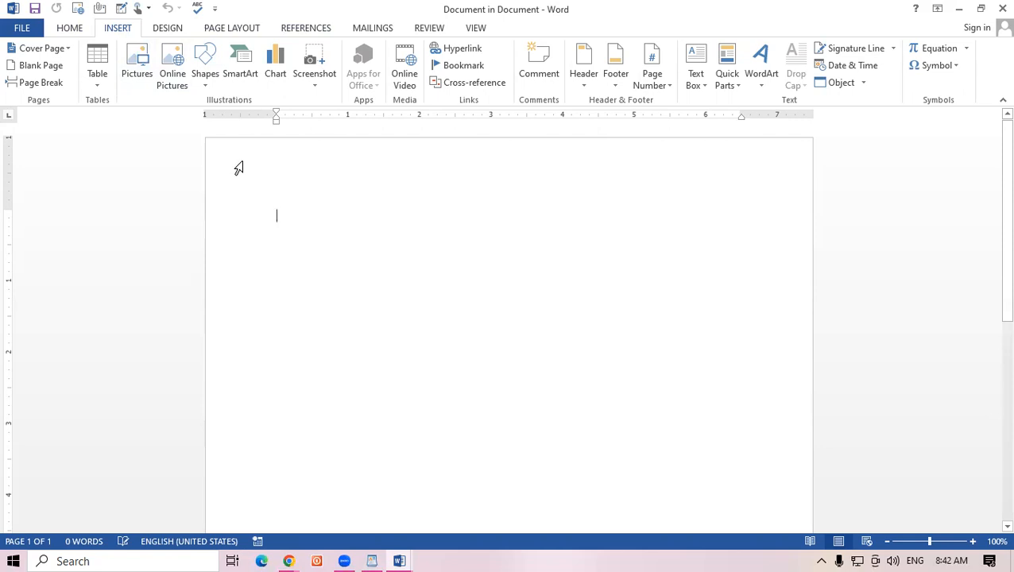
pyautogui.click(100, 84)
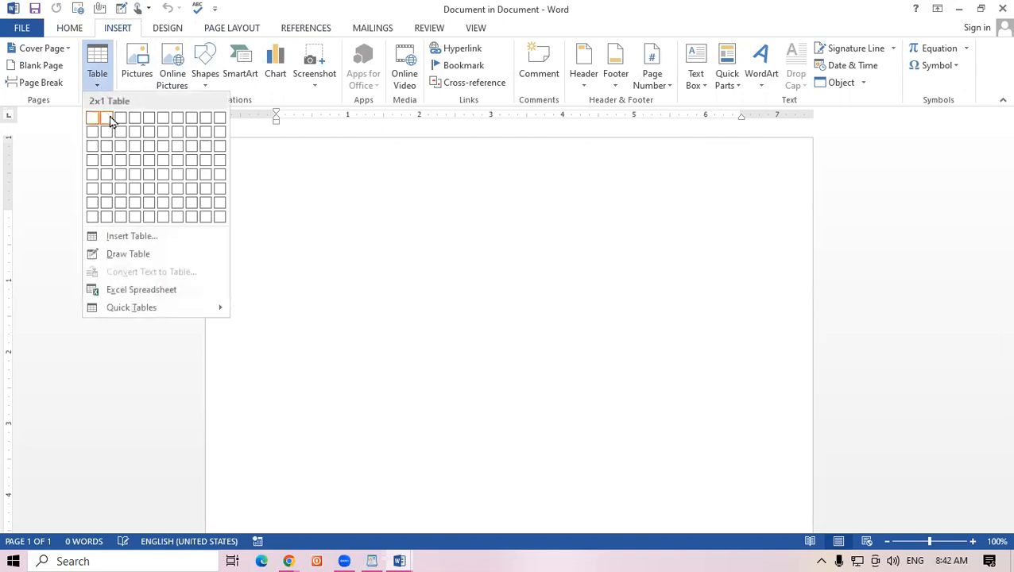
pyautogui.click(184, 148)
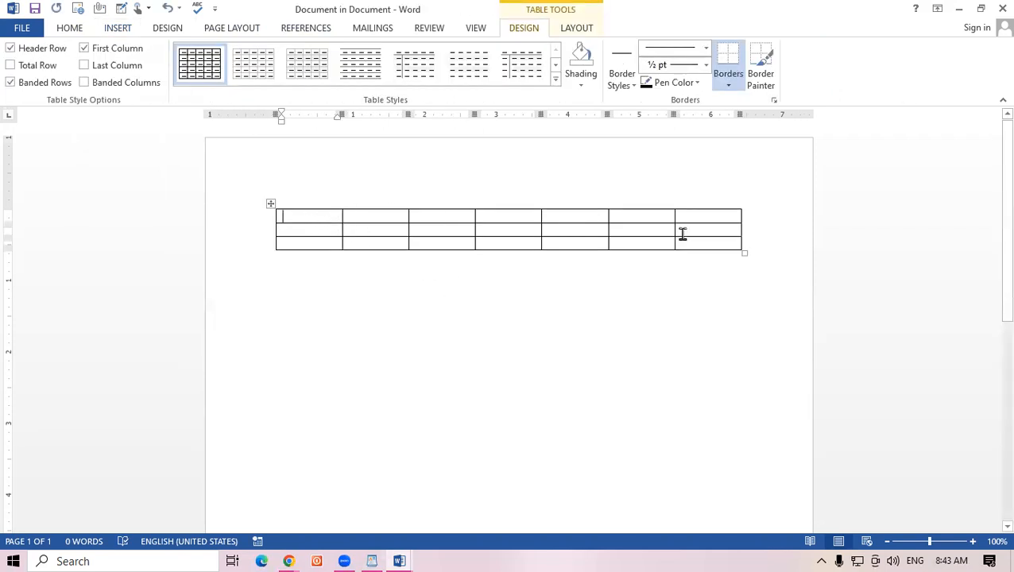
# Switch back to WordPad and resize the embedded table object into a narrow, taller strip.
pyautogui.click(960, 9)
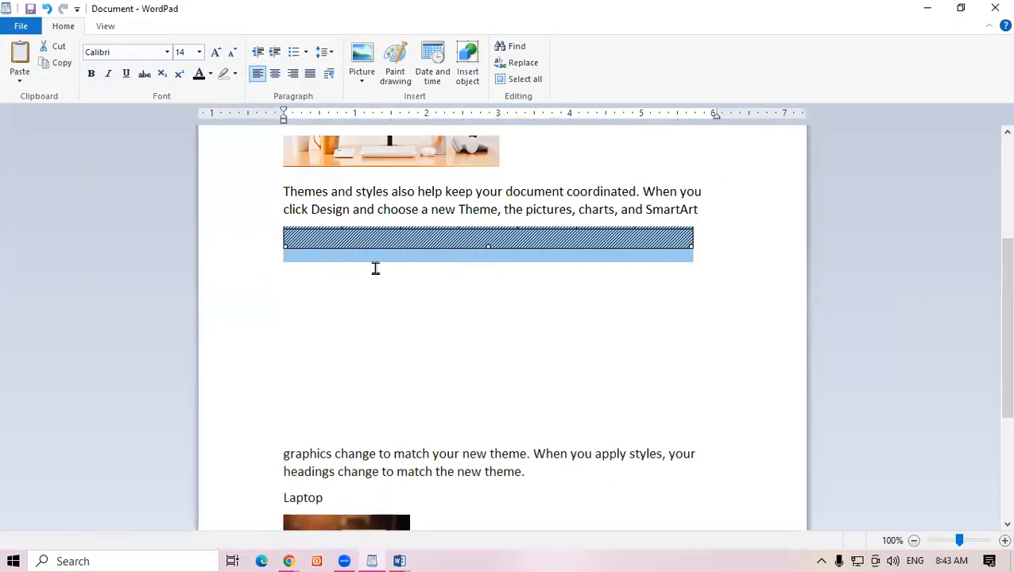
pyautogui.click(375, 269)
pyautogui.click(347, 239)
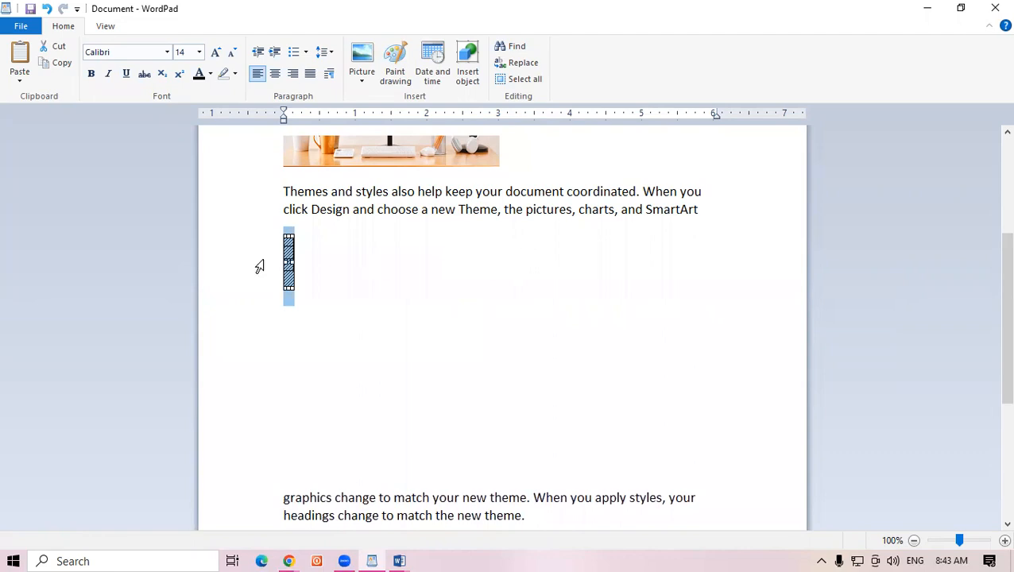
# Widen the embedded table object to about 3.2 inches on the ruler and close its separate Word editing window.
pyautogui.moveTo(294, 260); pyautogui.dragTo(654, 271)
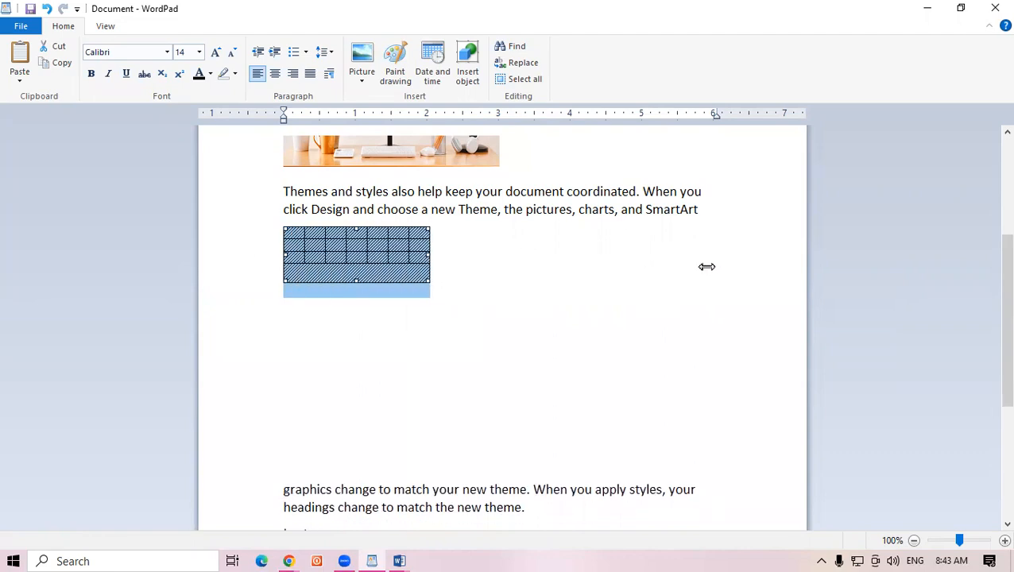
pyautogui.moveTo(296, 256); pyautogui.dragTo(577, 276)
pyautogui.click(559, 301)
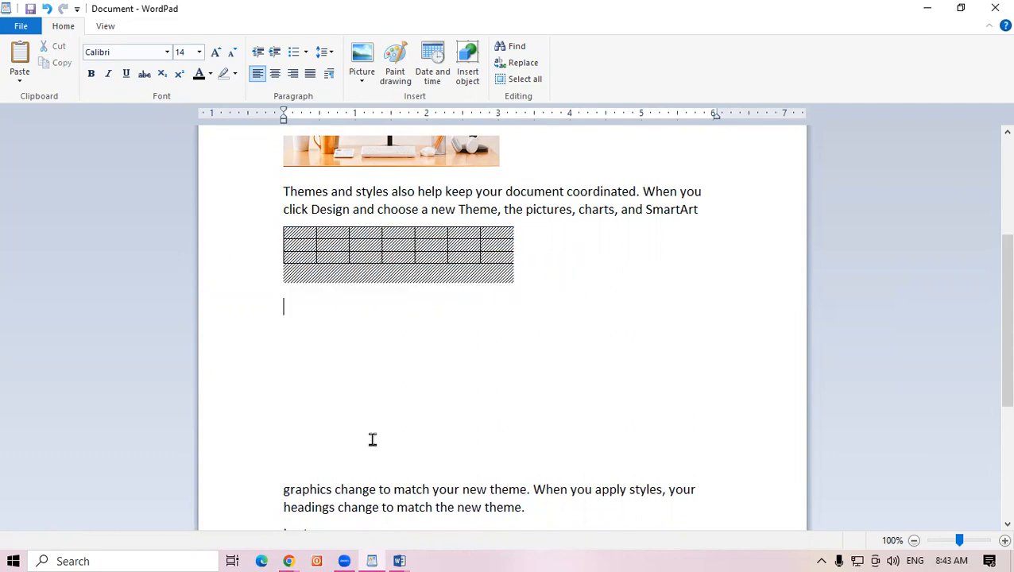
pyautogui.click(399, 557)
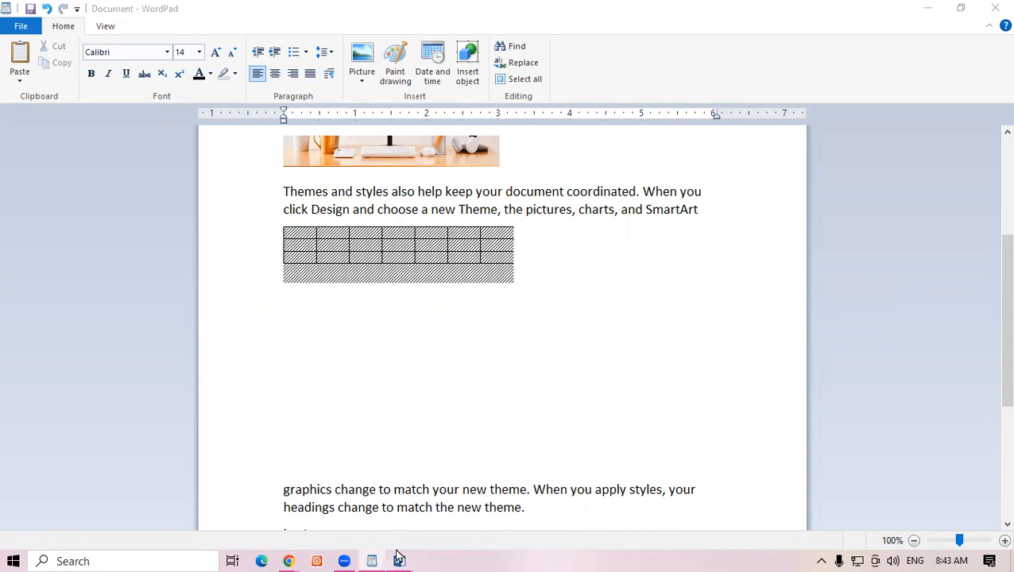
pyautogui.click(547, 457)
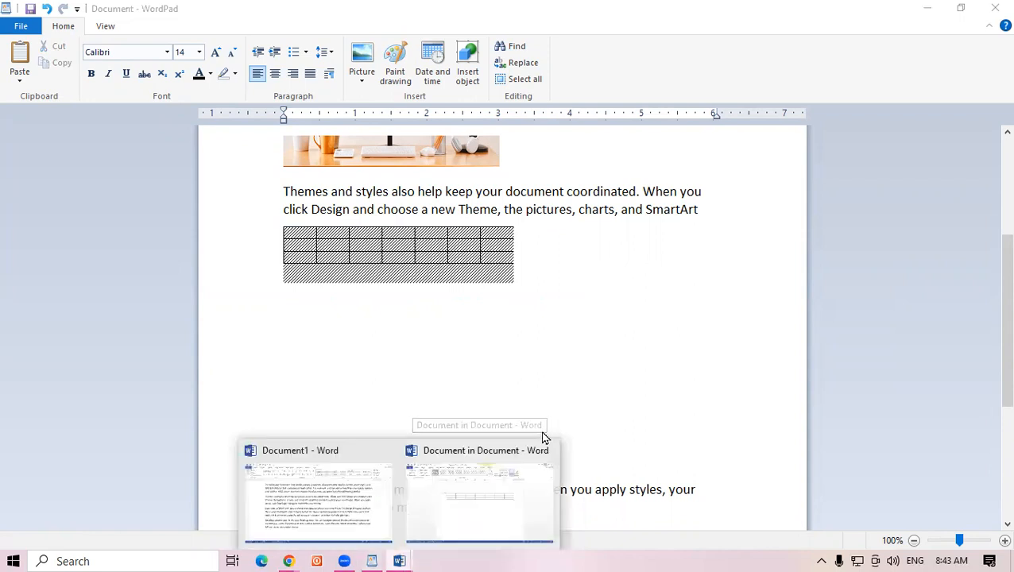
pyautogui.click(306, 234)
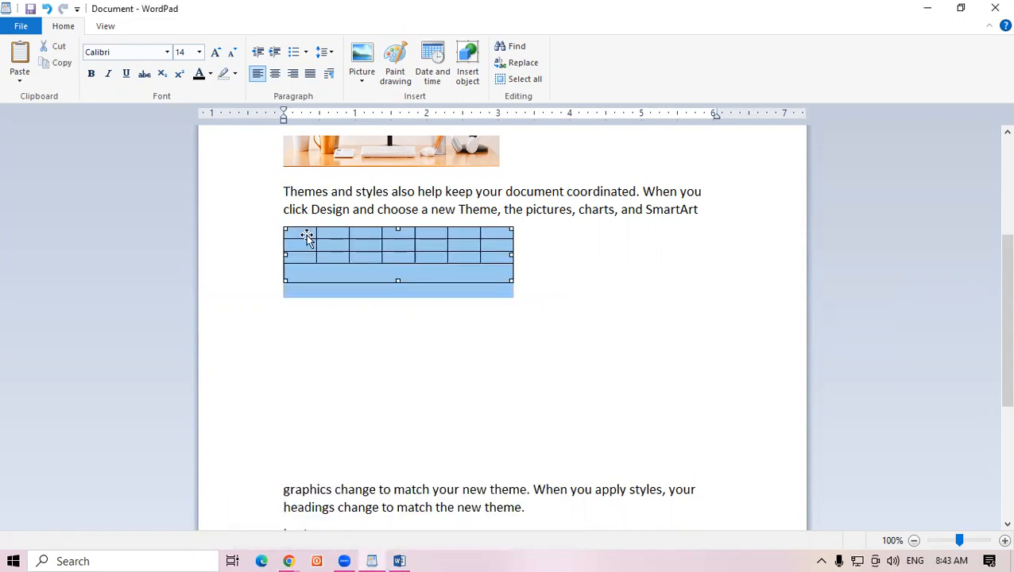
pyautogui.click(598, 270)
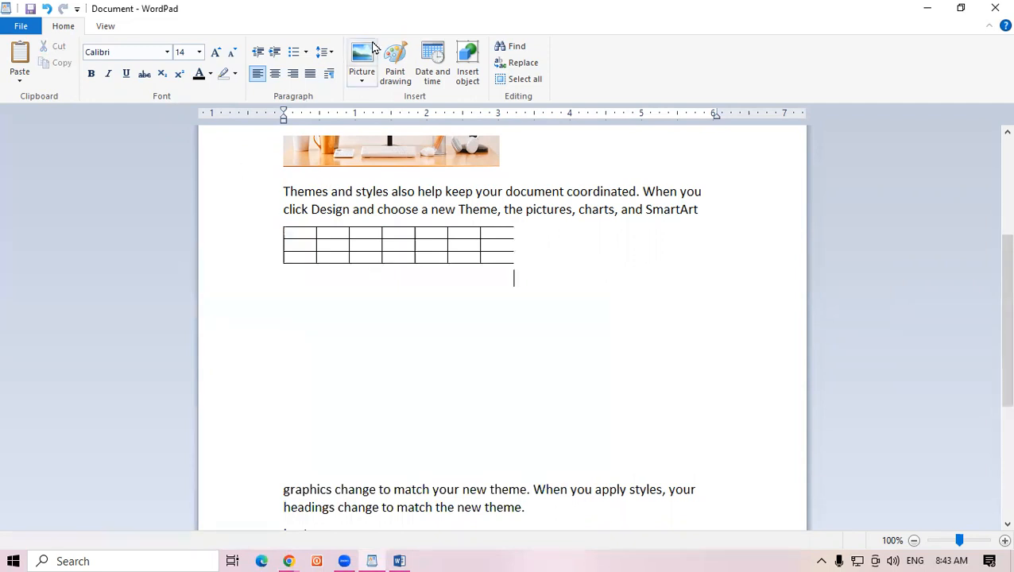
# Insert a new Microsoft PowerPoint Slide object after the embedded table.
pyautogui.click(467, 70)
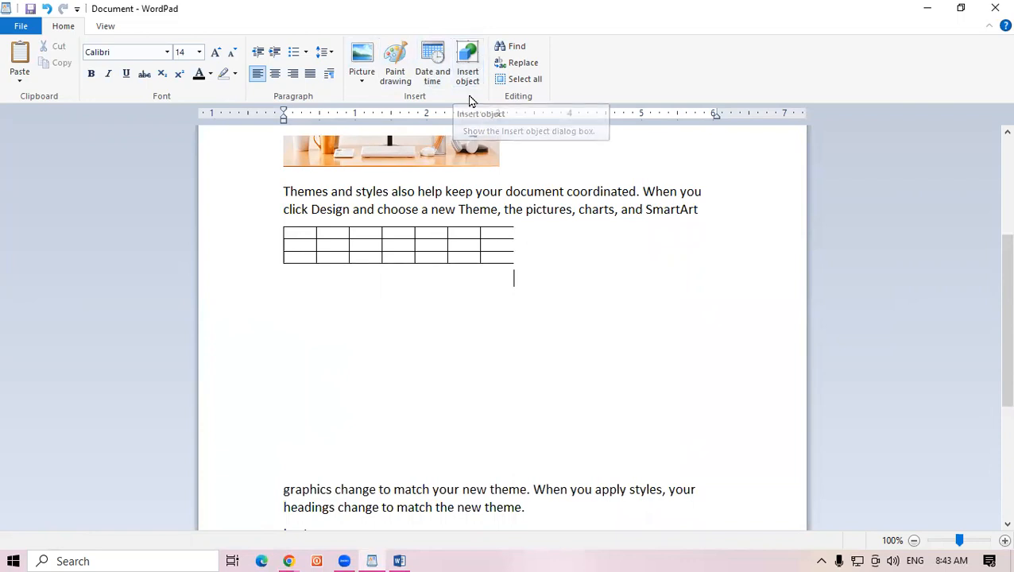
pyautogui.moveTo(575, 233); pyautogui.dragTo(577, 284)
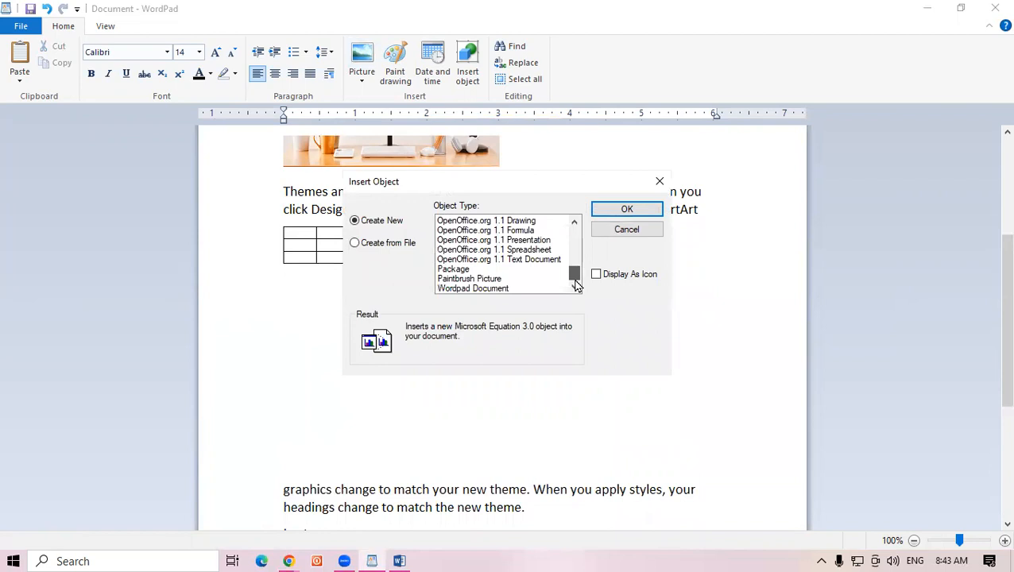
pyautogui.moveTo(567, 273); pyautogui.dragTo(578, 249)
pyautogui.click(478, 289)
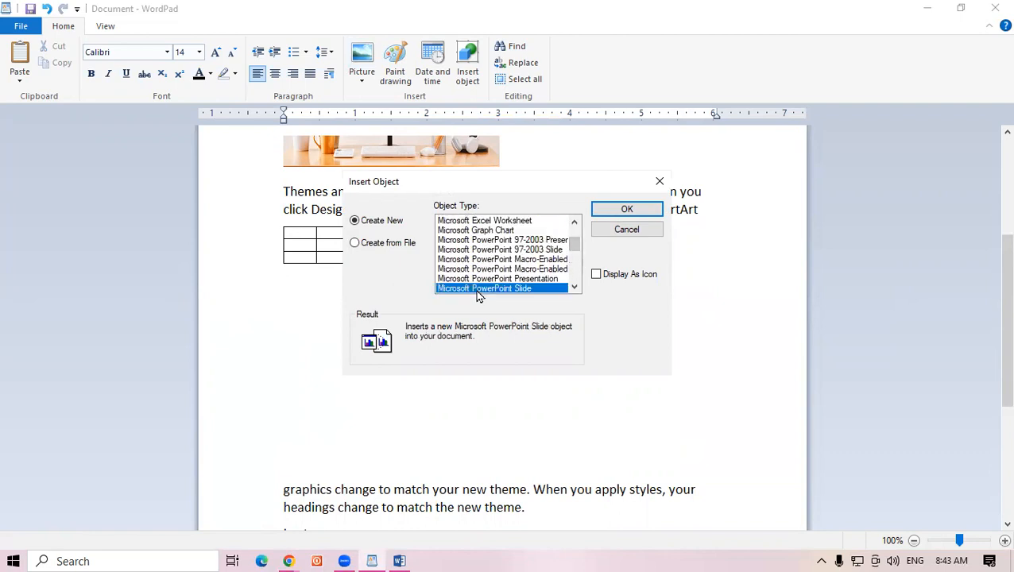
pyautogui.click(617, 210)
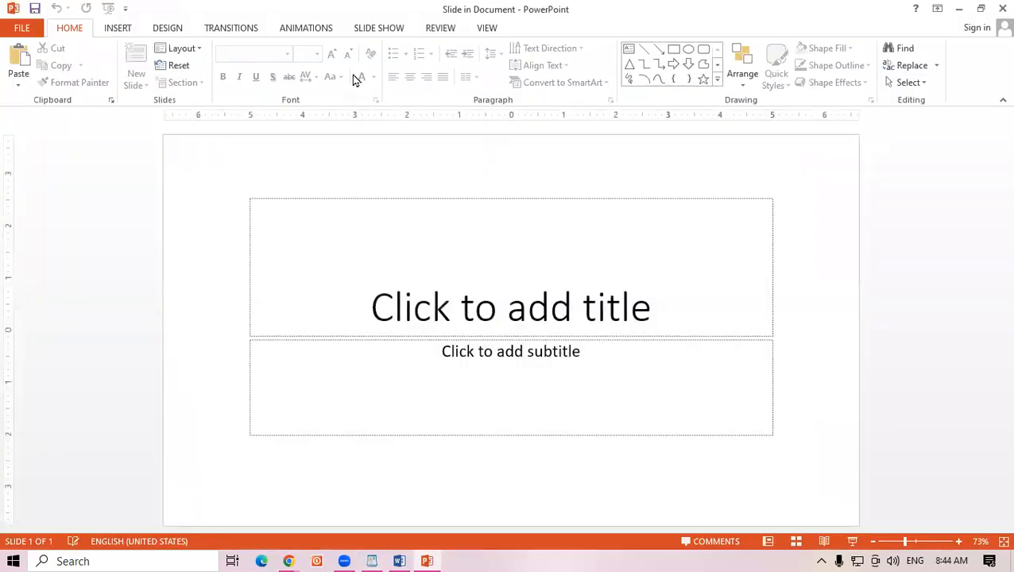
# Apply the green and white theme with angular shapes to the slide, check it in WordPad, and return to PowerPoint.
pyautogui.click(164, 32)
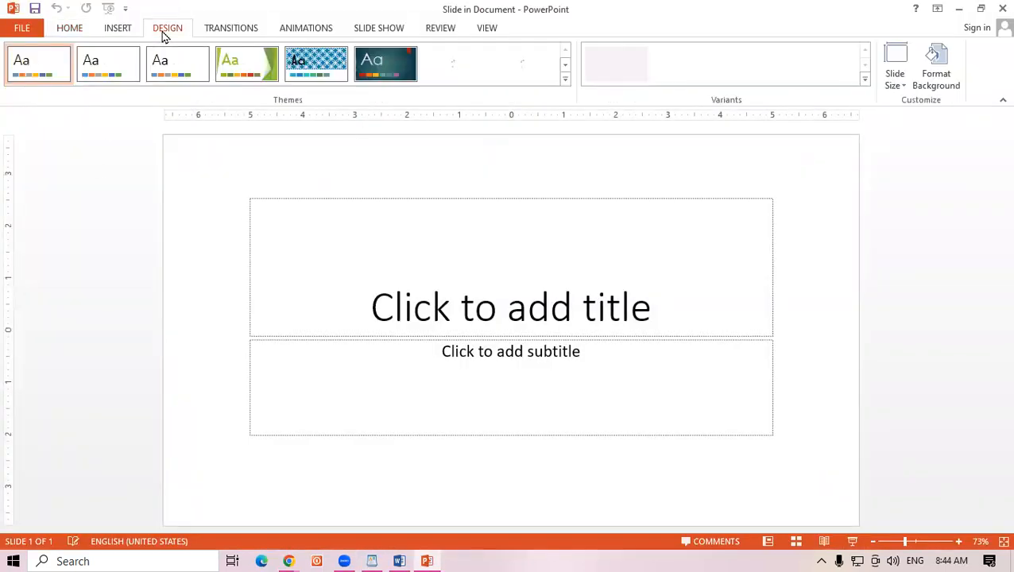
pyautogui.click(271, 79)
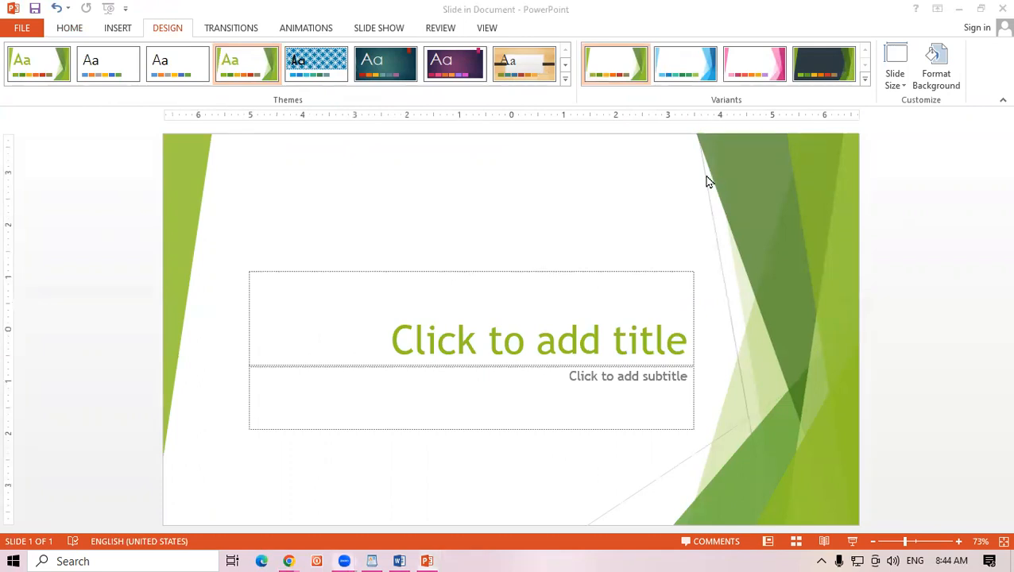
pyautogui.click(959, 9)
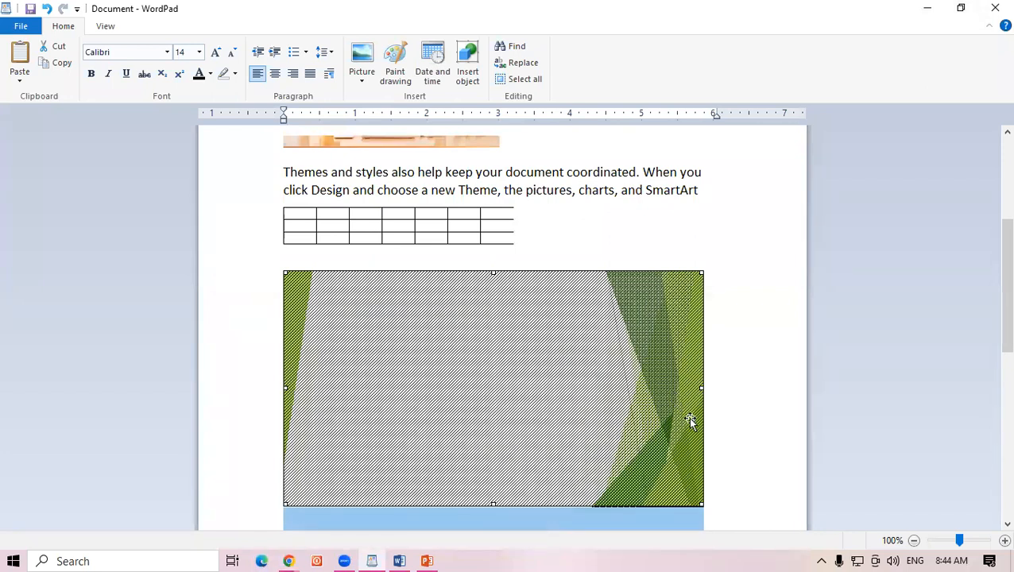
pyautogui.click(747, 409)
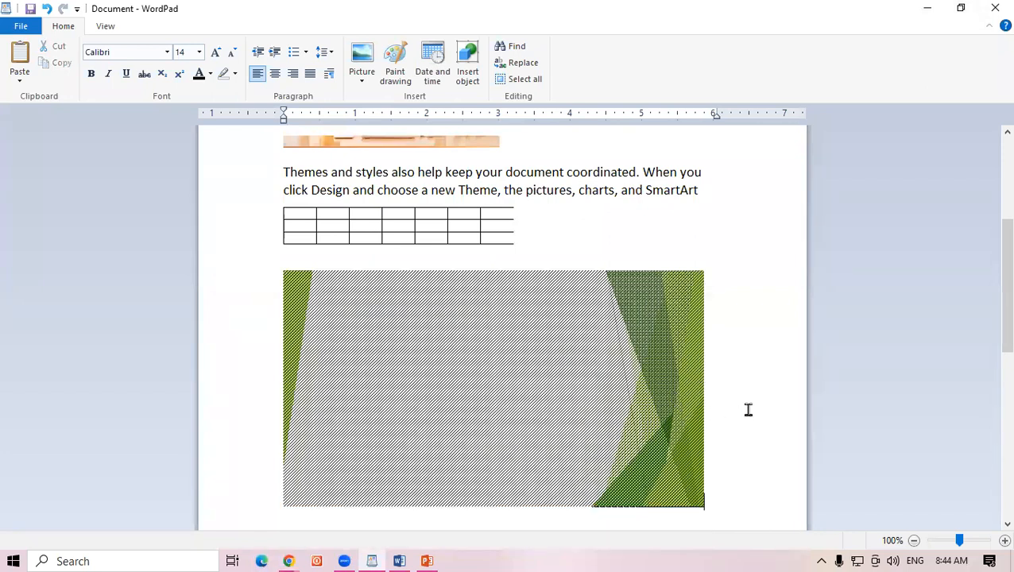
pyautogui.click(430, 559)
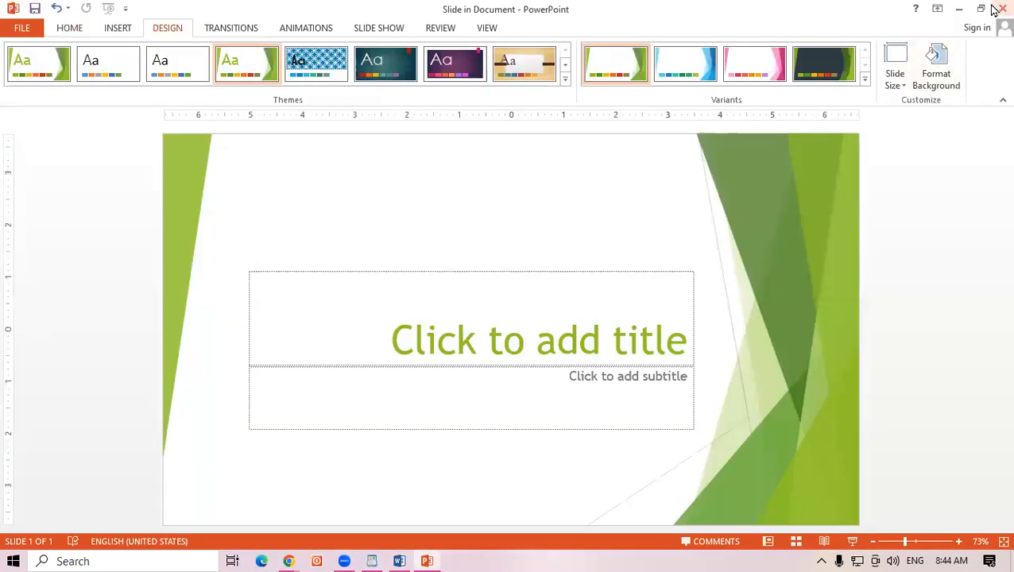
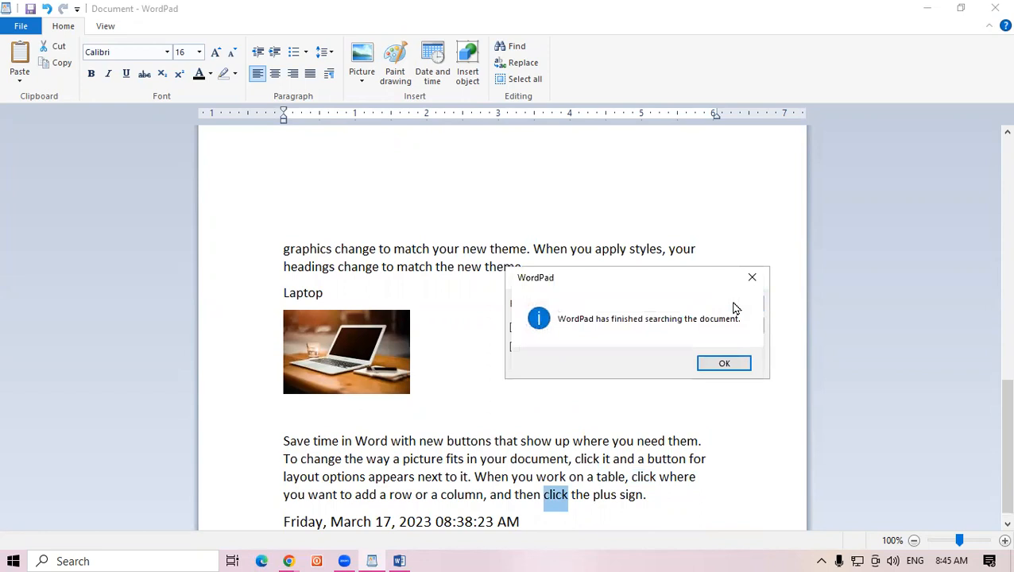
# Dismiss the finished search, copy the search word "click", and close the Find dialog.
pyautogui.click(722, 363)
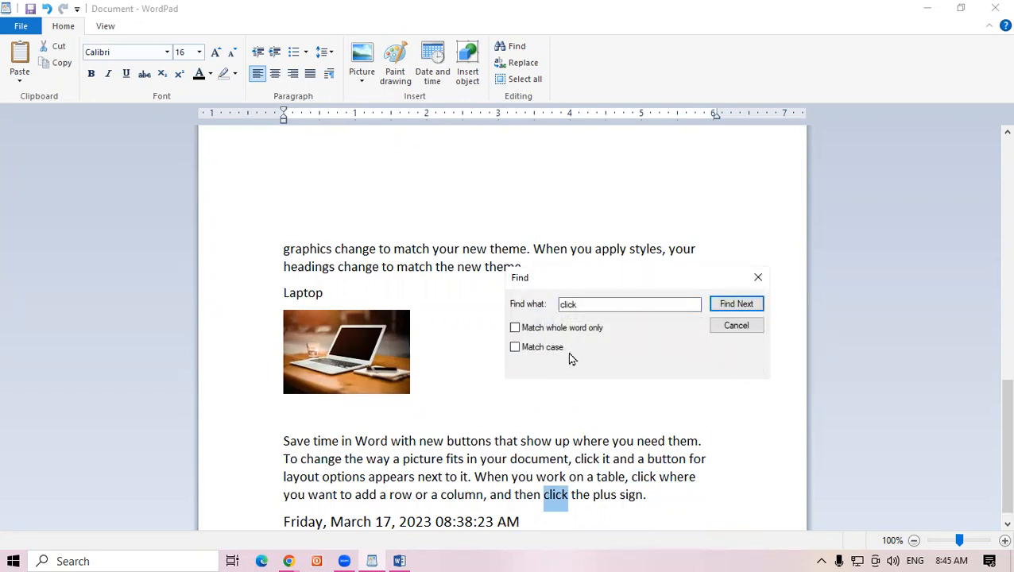
pyautogui.moveTo(639, 307); pyautogui.dragTo(554, 308)
pyautogui.rightClick(569, 305)
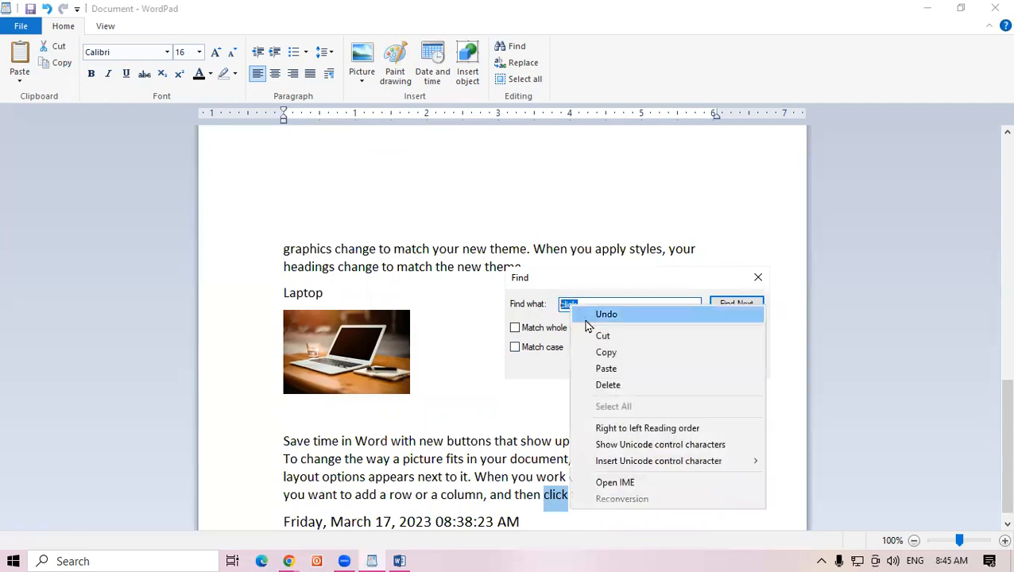
pyautogui.click(598, 355)
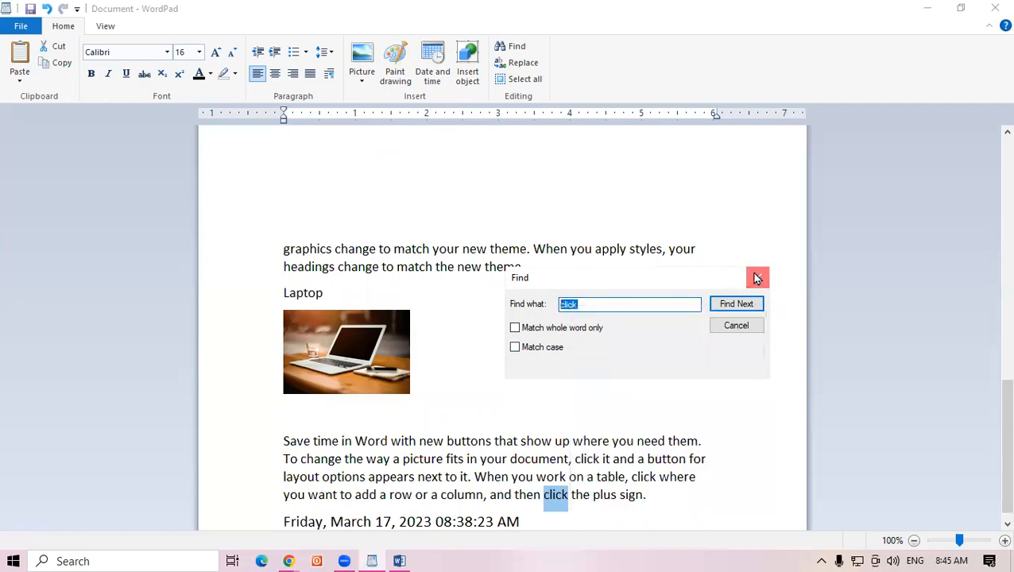
pyautogui.click(759, 277)
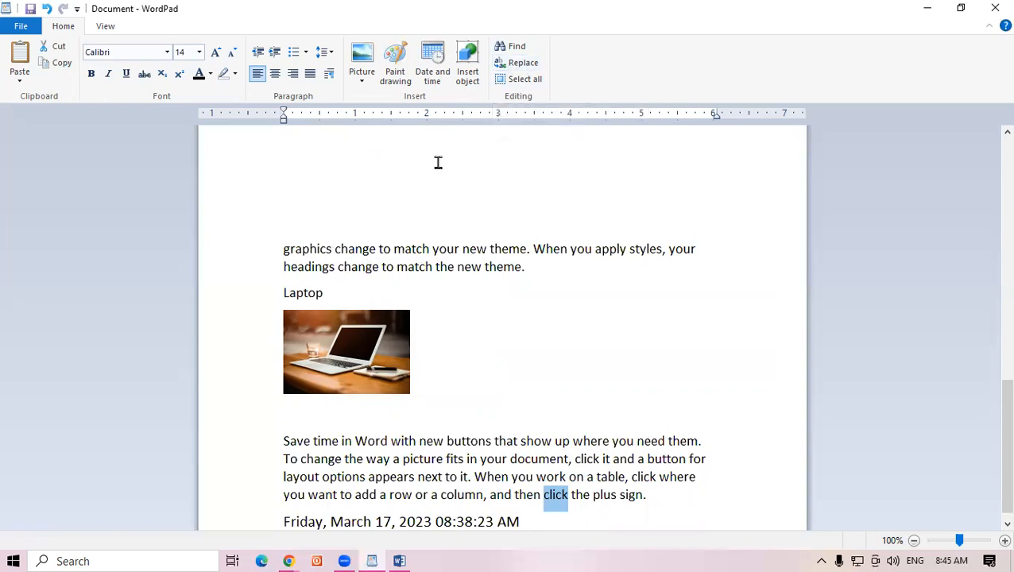
# Replace every occurrence of "click" in the document with "Left Click" and review the replaced text.
pyautogui.click(521, 63)
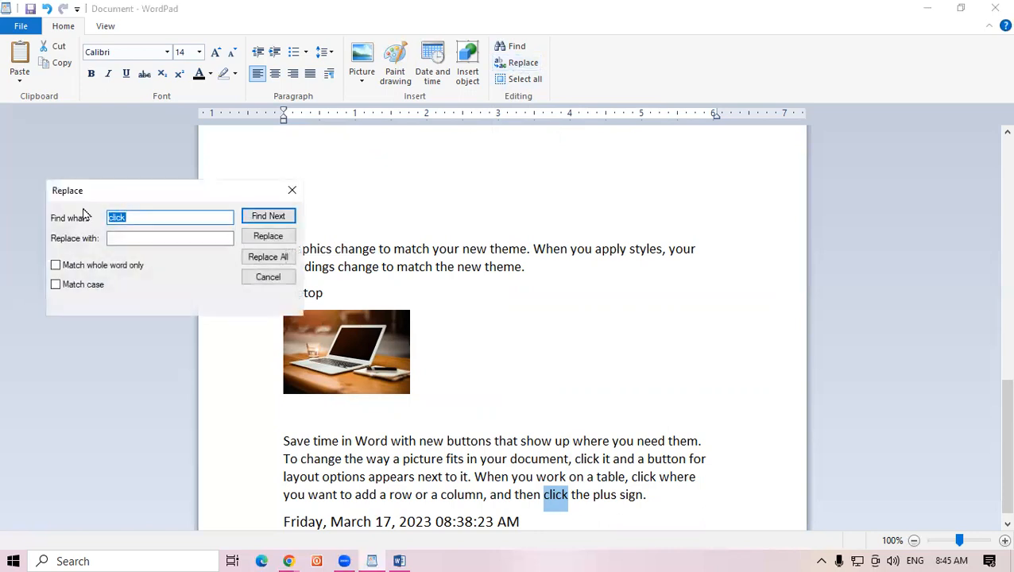
pyautogui.moveTo(131, 194); pyautogui.dragTo(562, 296)
pyautogui.click(572, 318)
pyautogui.click(566, 339)
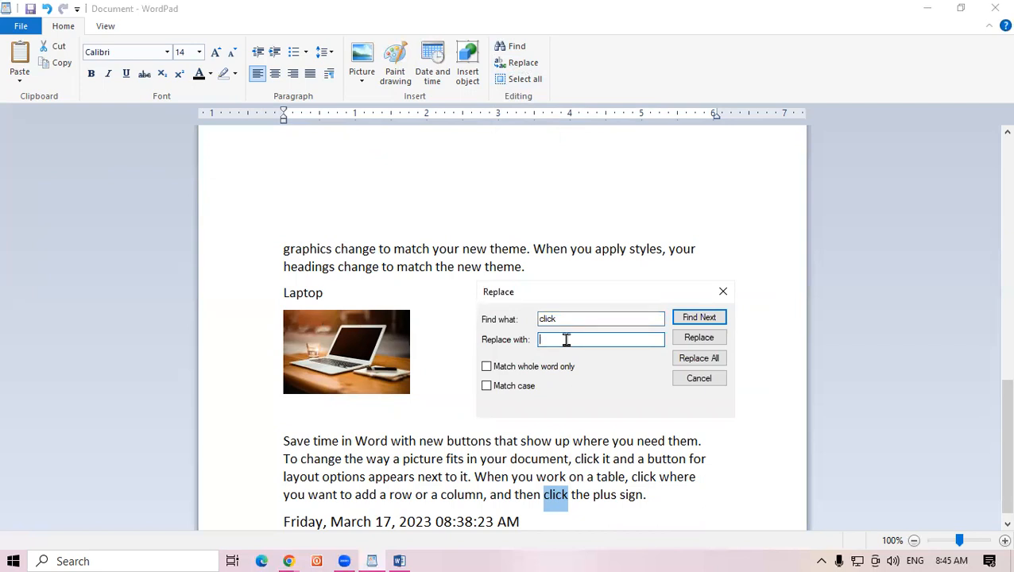
pyautogui.write('Left Click')
pyautogui.moveTo(577, 292); pyautogui.dragTo(550, 213)
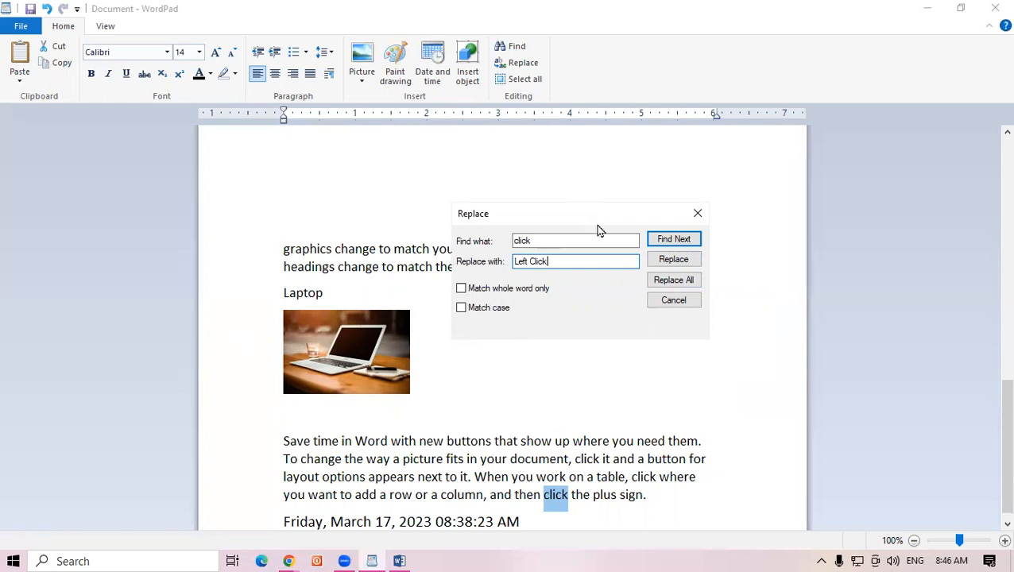
pyautogui.click(674, 282)
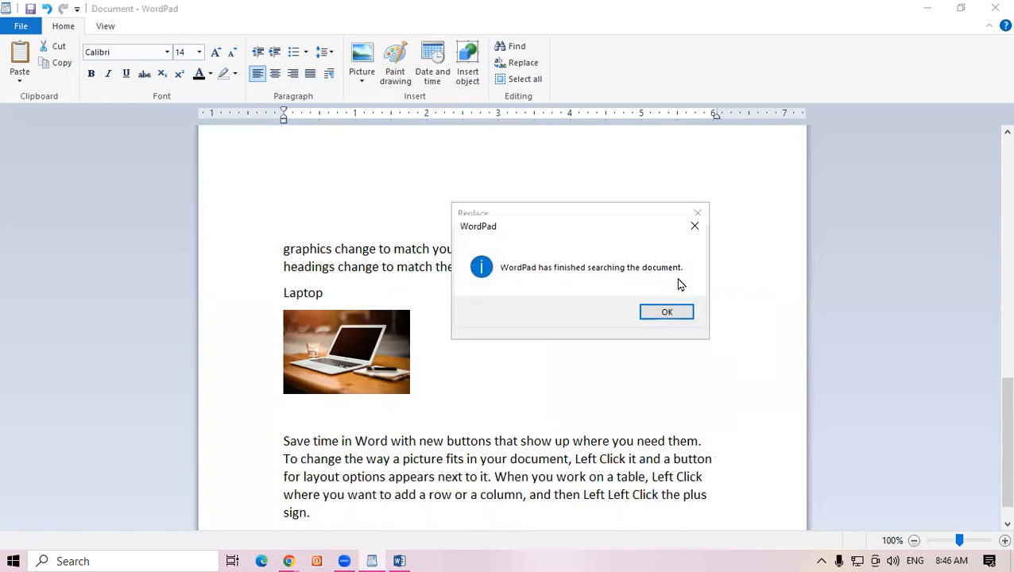
pyautogui.click(666, 310)
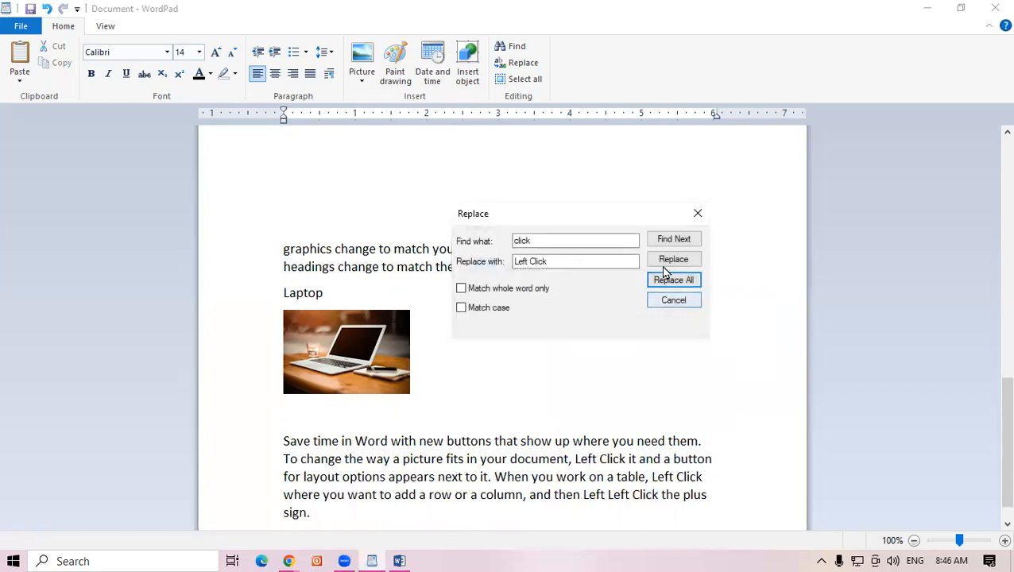
pyautogui.click(698, 216)
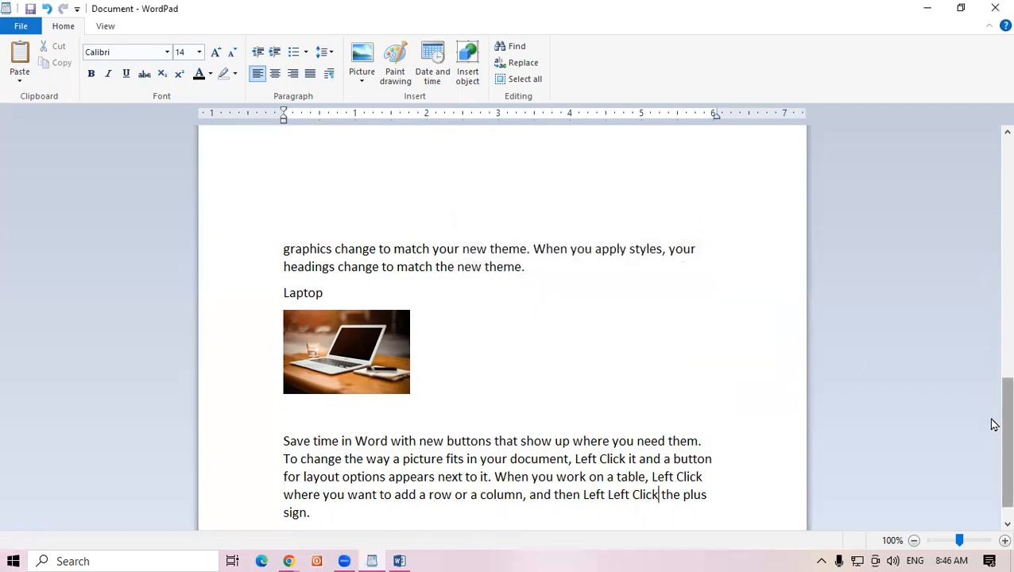
pyautogui.scroll(5, 993, 326)
pyautogui.scroll(6, 994, 326)
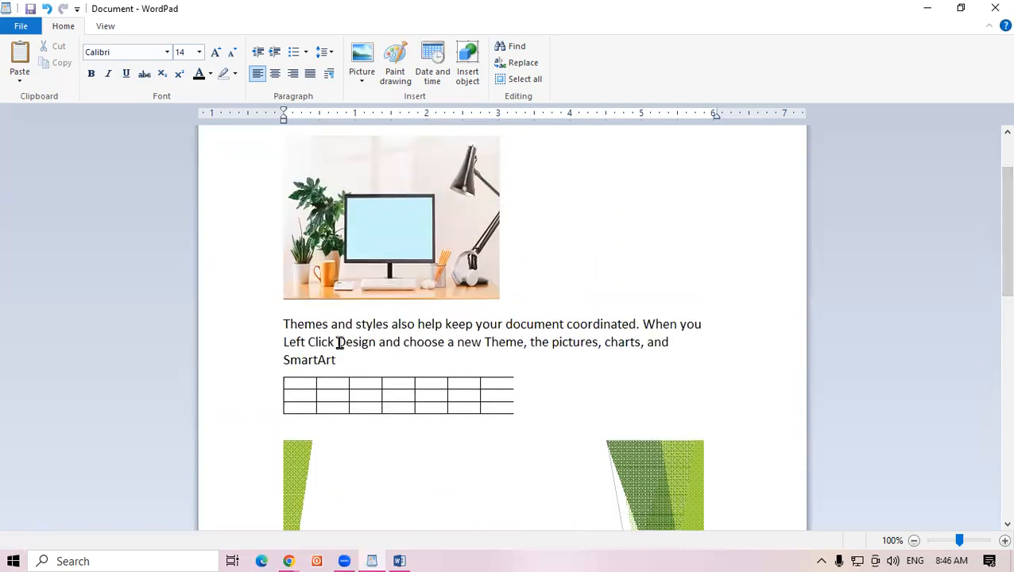
# Select the entire document and format its text as bold, italic and red.
pyautogui.moveTo(991, 267); pyautogui.dragTo(994, 506)
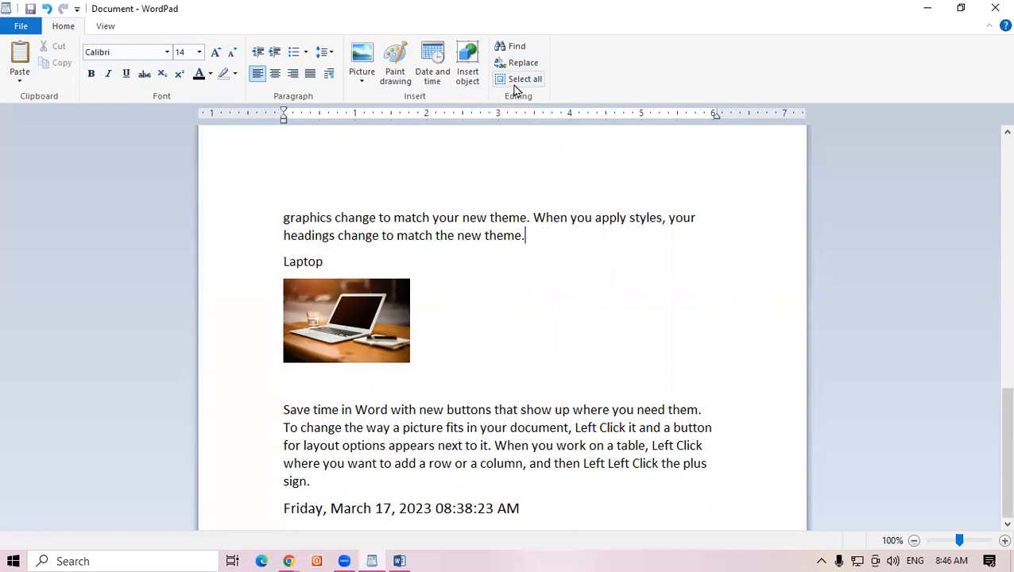
pyautogui.click(547, 261)
pyautogui.click(518, 79)
pyautogui.click(560, 295)
pyautogui.hotkey('ctrl', 'a')
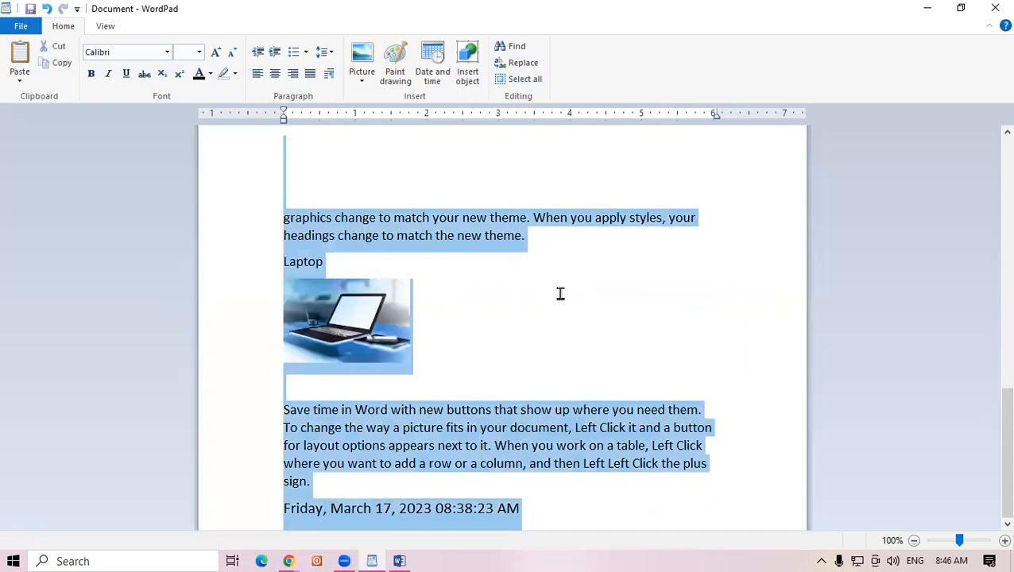
pyautogui.click(90, 75)
pyautogui.click(125, 75)
pyautogui.click(125, 74)
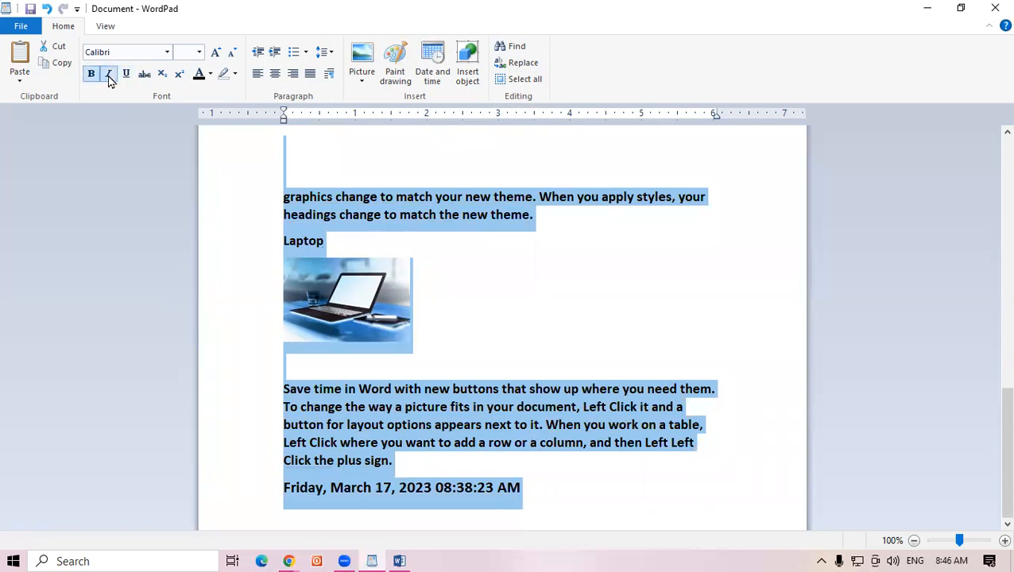
pyautogui.click(109, 74)
pyautogui.click(235, 74)
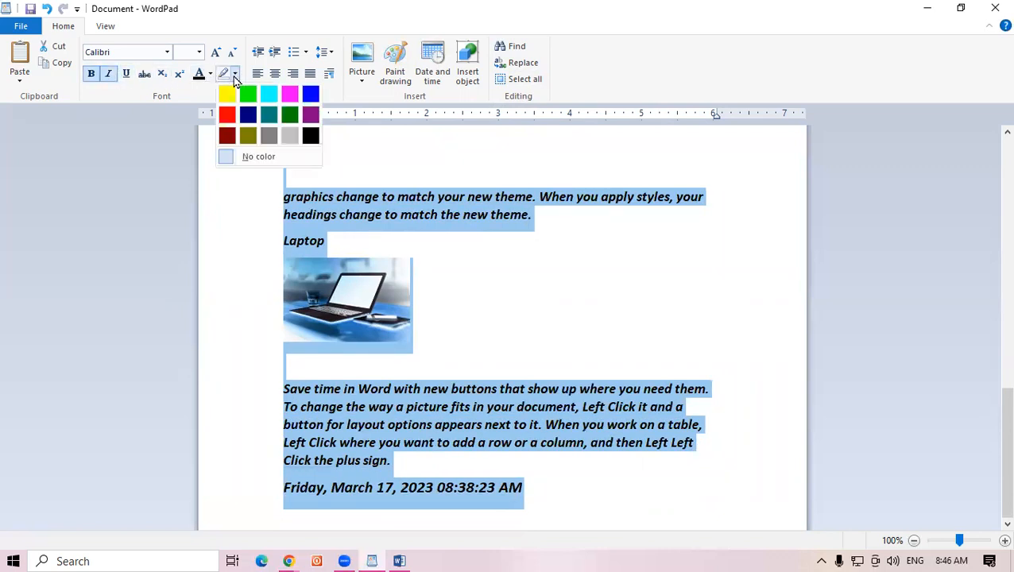
pyautogui.click(210, 75)
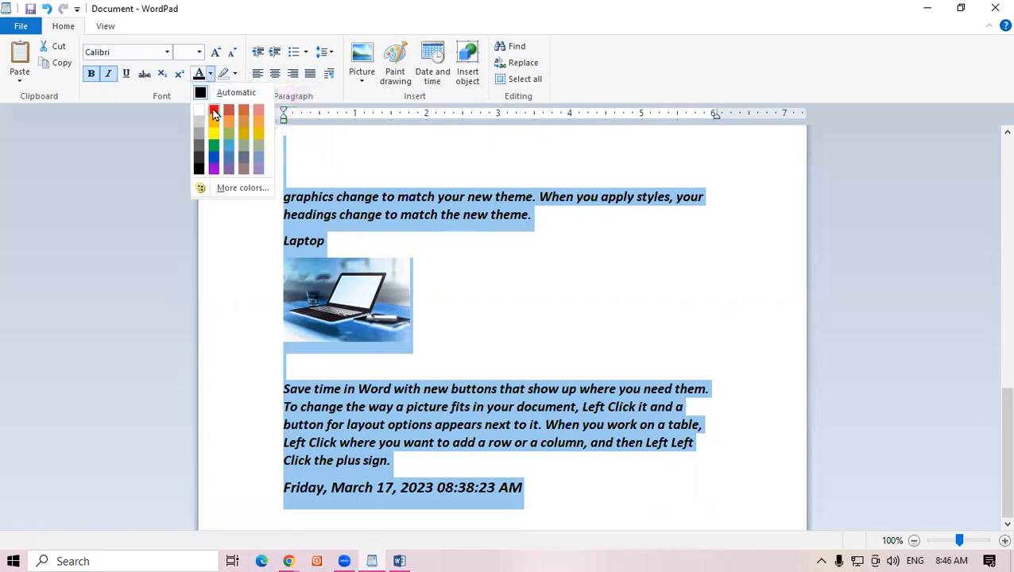
pyautogui.click(213, 110)
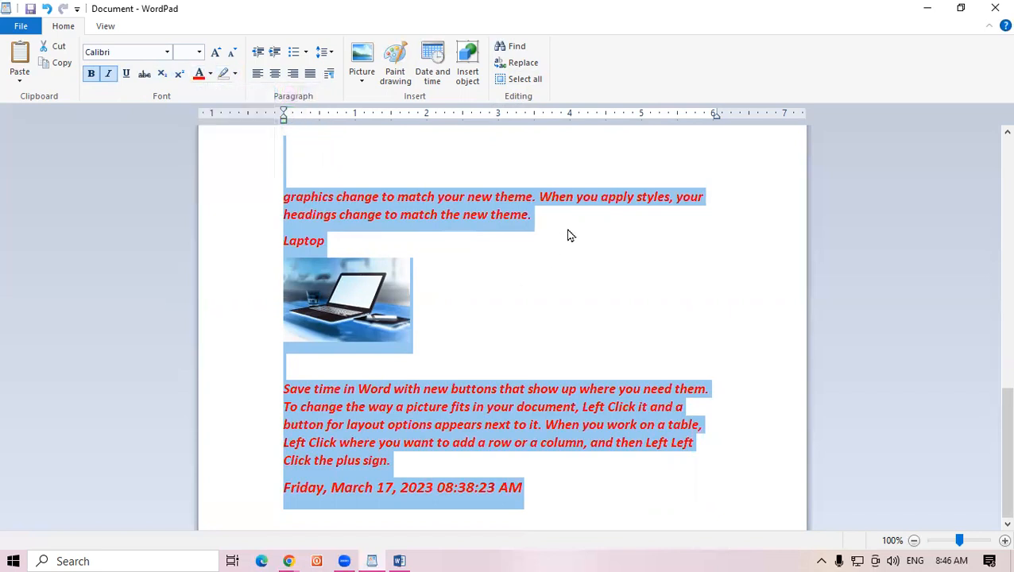
# Delete all the selected document content and bring up the zoom, ruler and word wrap settings.
pyautogui.press('Delete')
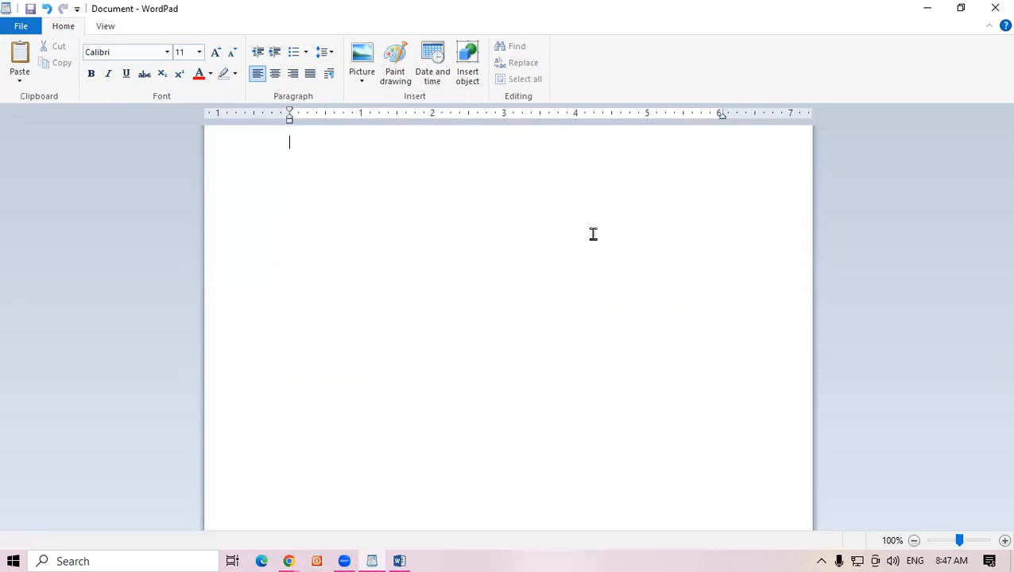
pyautogui.click(104, 28)
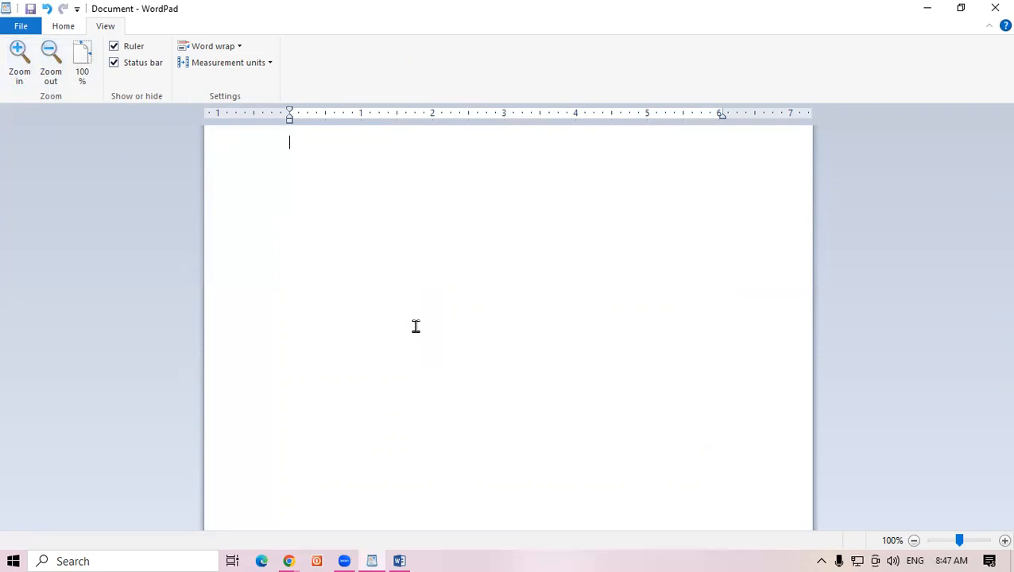
# Undo the deletion to restore the document's text and laptop picture.
pyautogui.hotkey('ctrl', 'z')
pyautogui.click(550, 301)
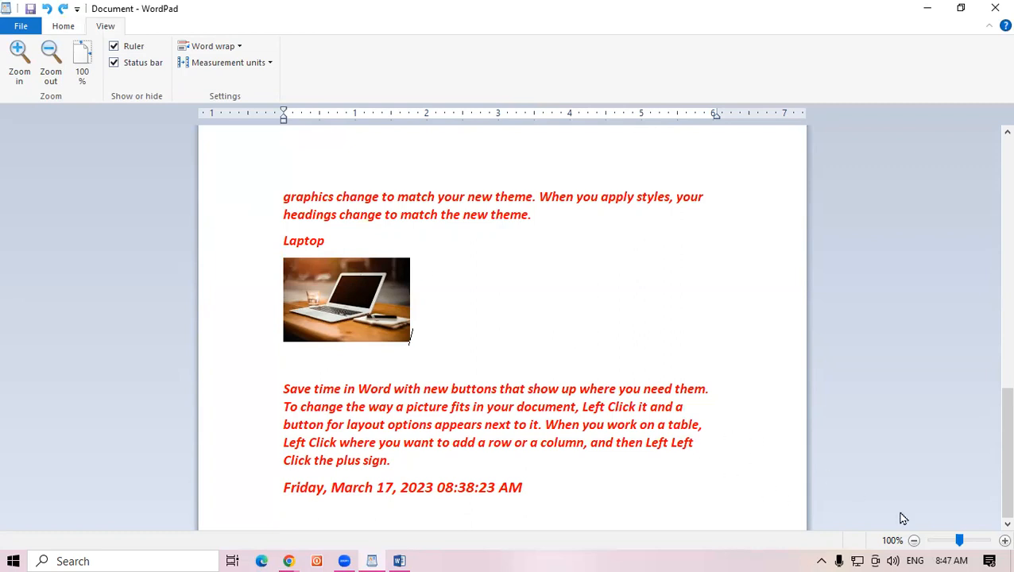
# Zoom the document in from the status bar to 200%.
pyautogui.click(1003, 540)
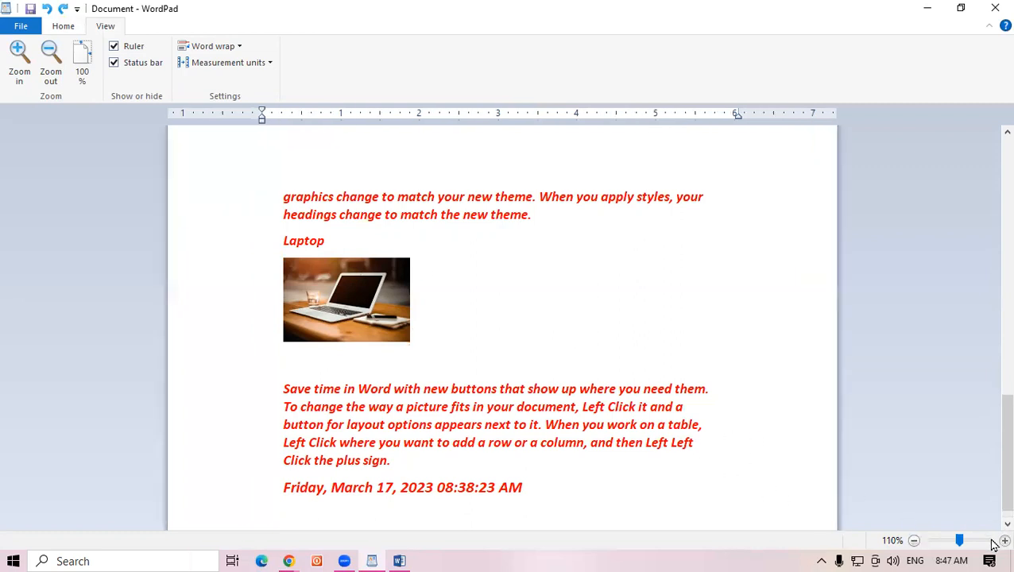
pyautogui.click(1003, 540)
pyautogui.click(994, 541)
pyautogui.click(994, 541)
pyautogui.click(993, 541)
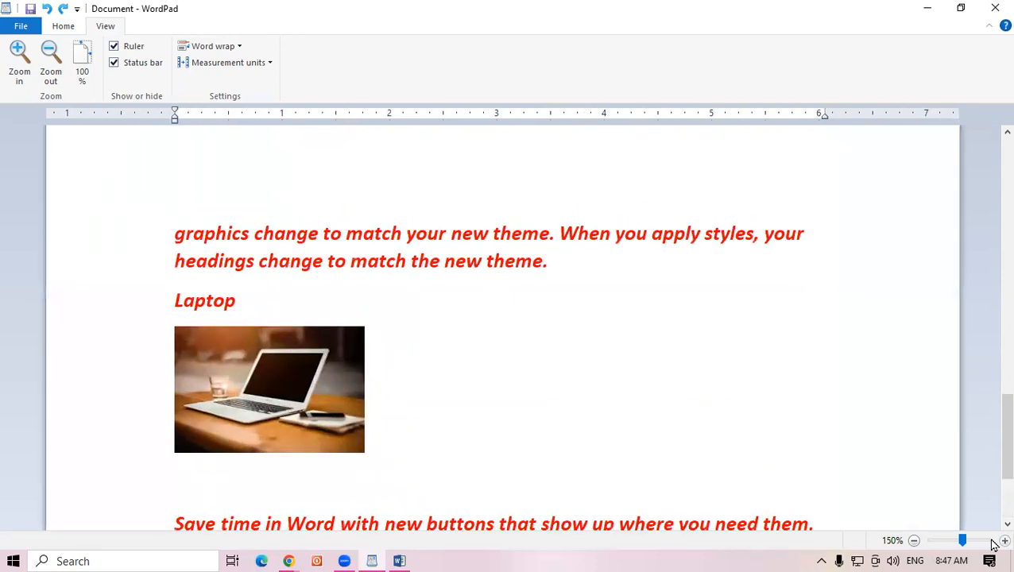
pyautogui.click(993, 542)
pyautogui.click(993, 542)
pyautogui.click(993, 541)
pyautogui.click(994, 541)
pyautogui.click(993, 541)
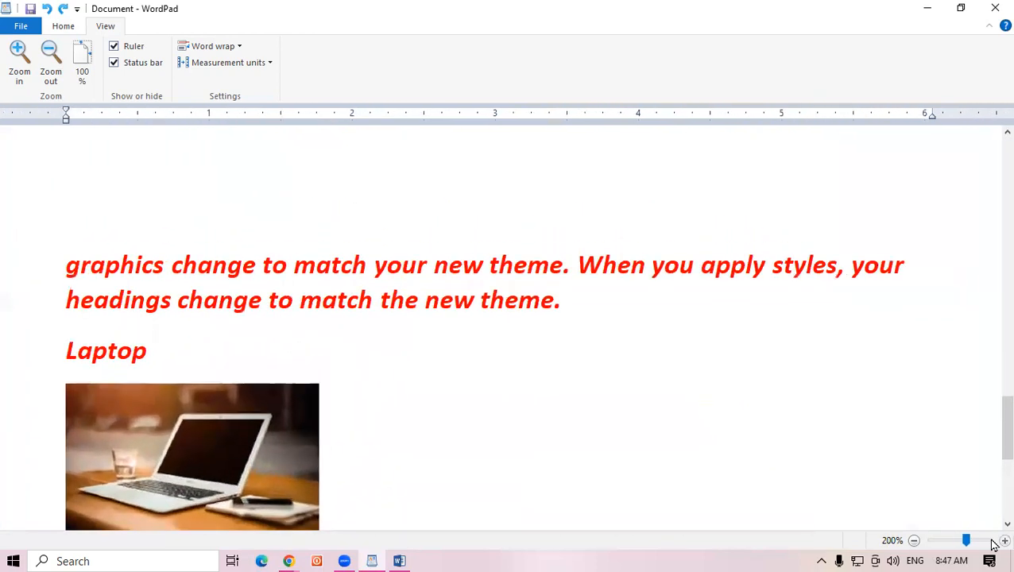
# Zoom the document out to 70% and bring it back to 100%.
pyautogui.click(914, 541)
pyautogui.click(915, 541)
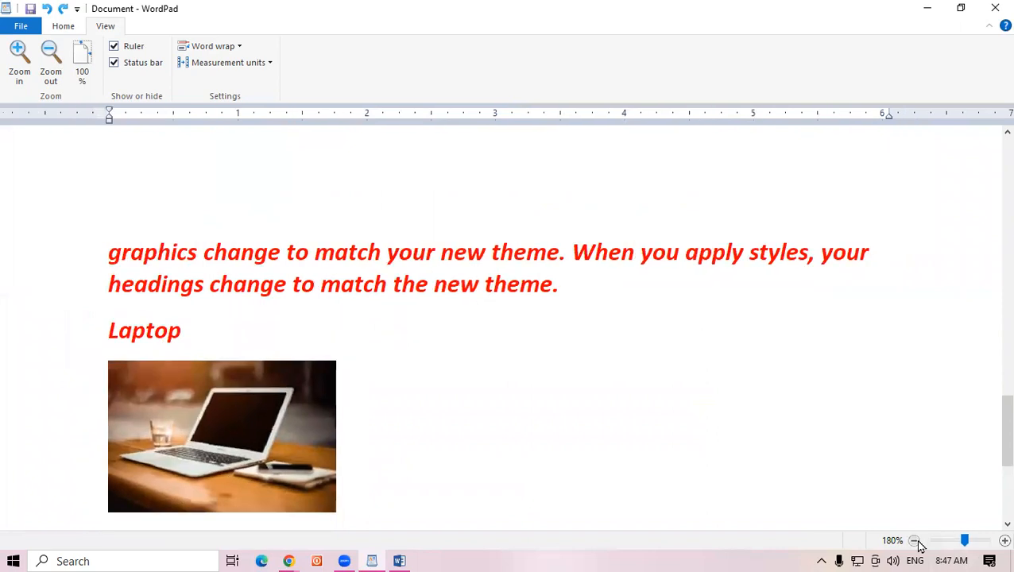
pyautogui.click(914, 541)
pyautogui.click(915, 542)
pyautogui.click(915, 542)
pyautogui.click(915, 541)
pyautogui.click(915, 541)
pyautogui.click(915, 541)
pyautogui.click(914, 541)
pyautogui.click(915, 541)
pyautogui.click(915, 541)
pyautogui.click(915, 541)
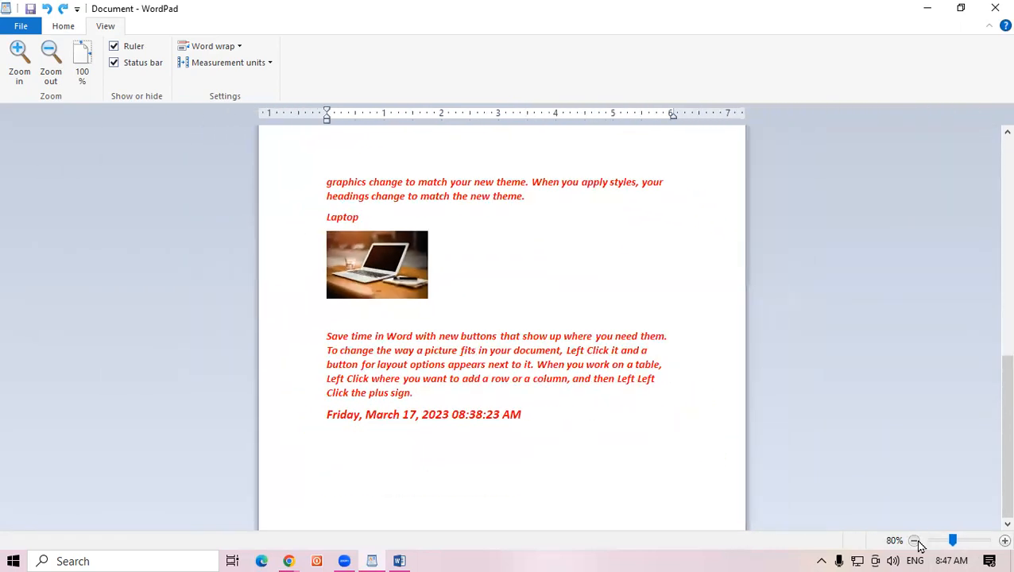
pyautogui.click(915, 542)
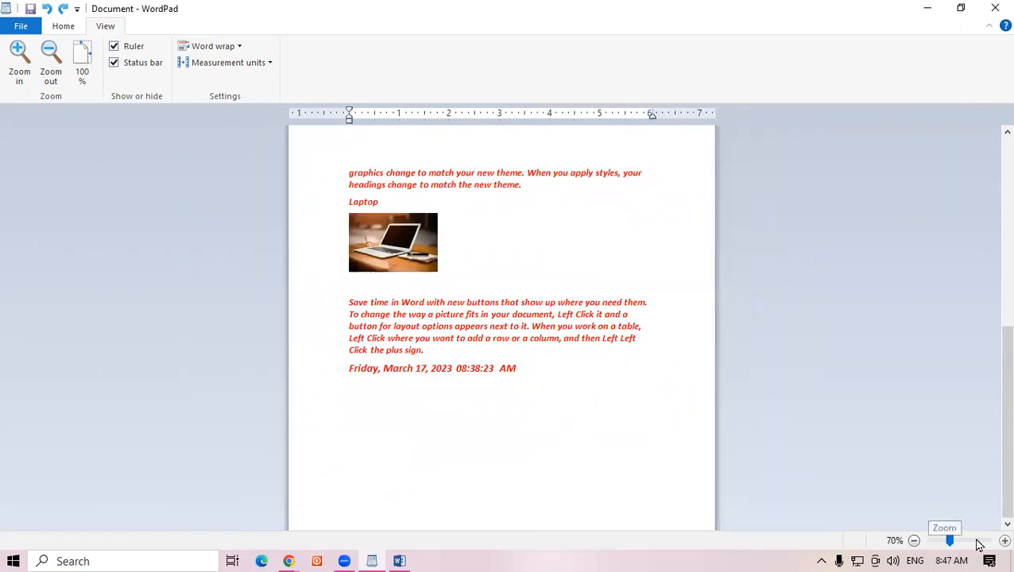
pyautogui.click(1004, 541)
pyautogui.click(1004, 541)
pyautogui.click(1004, 541)
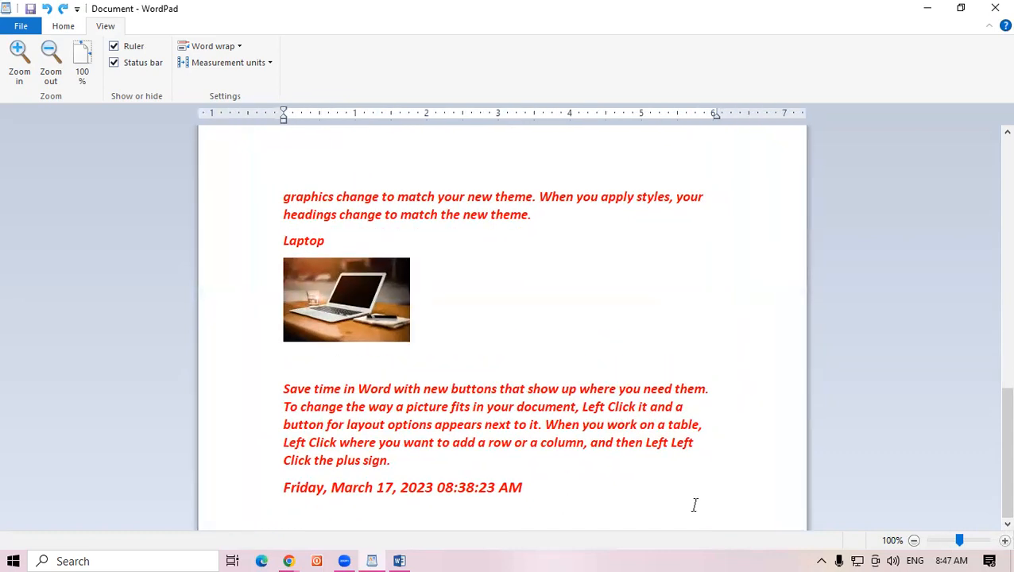
# Zoom in on the document to 130% with the Zoom in command and zoom back out again.
pyautogui.click(16, 71)
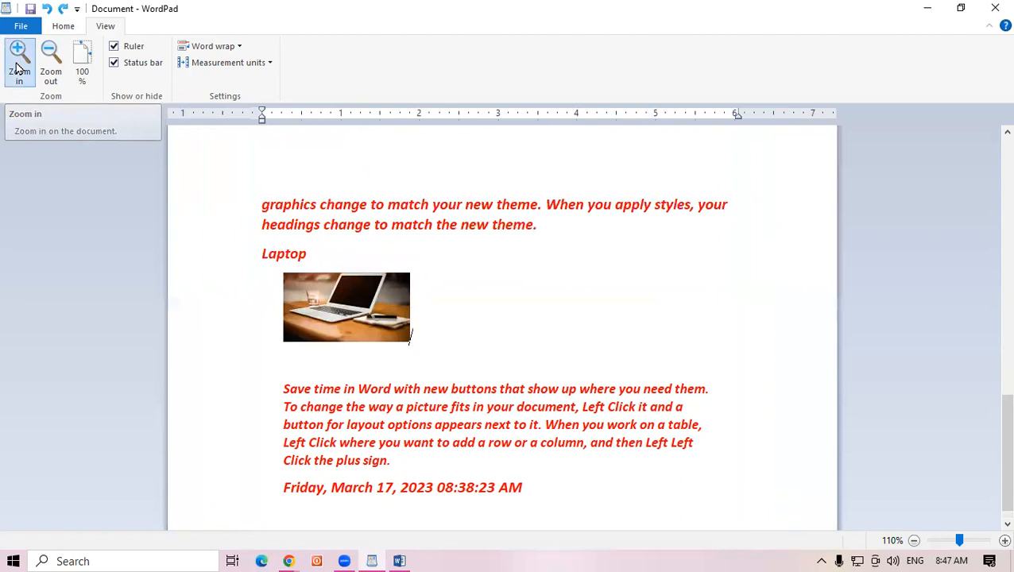
pyautogui.click(16, 70)
pyautogui.click(16, 68)
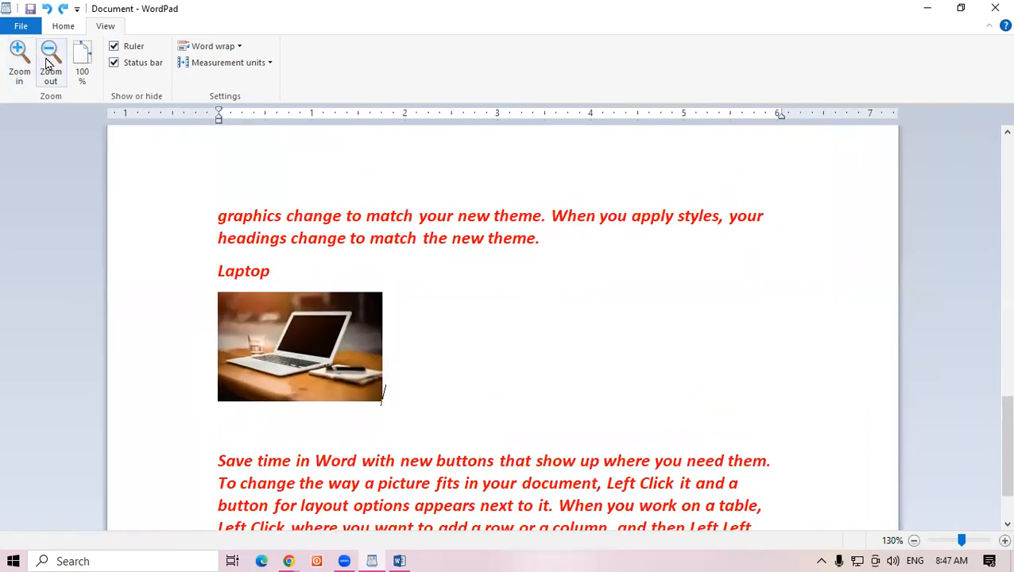
pyautogui.click(46, 68)
pyautogui.click(46, 66)
pyautogui.click(48, 63)
pyautogui.click(48, 64)
# Enlarge the document view to 150% and reduce it again with the Zoom in and Zoom out commands.
pyautogui.click(22, 56)
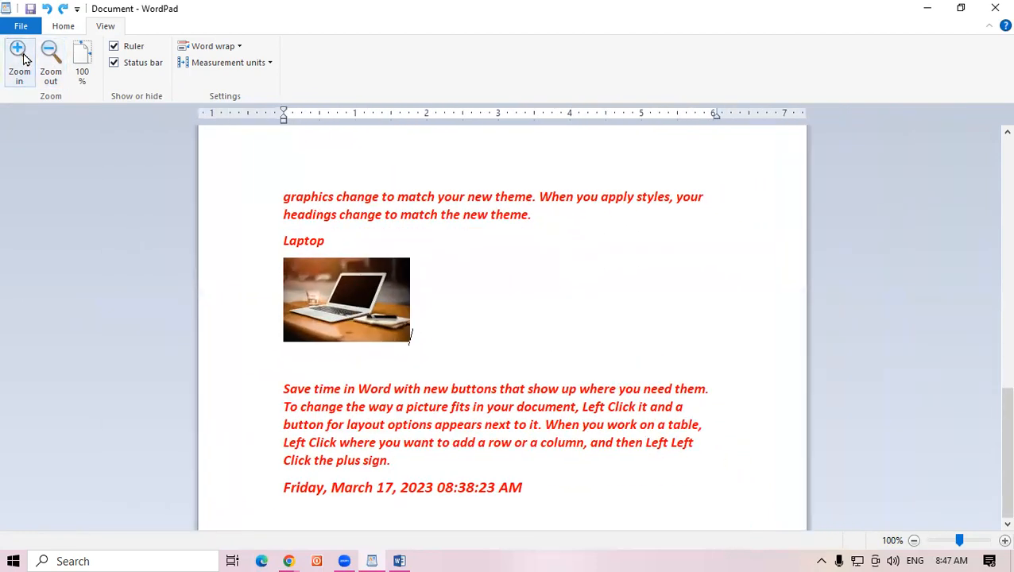
pyautogui.click(22, 57)
pyautogui.click(22, 58)
pyautogui.click(23, 58)
pyautogui.click(24, 58)
pyautogui.click(24, 58)
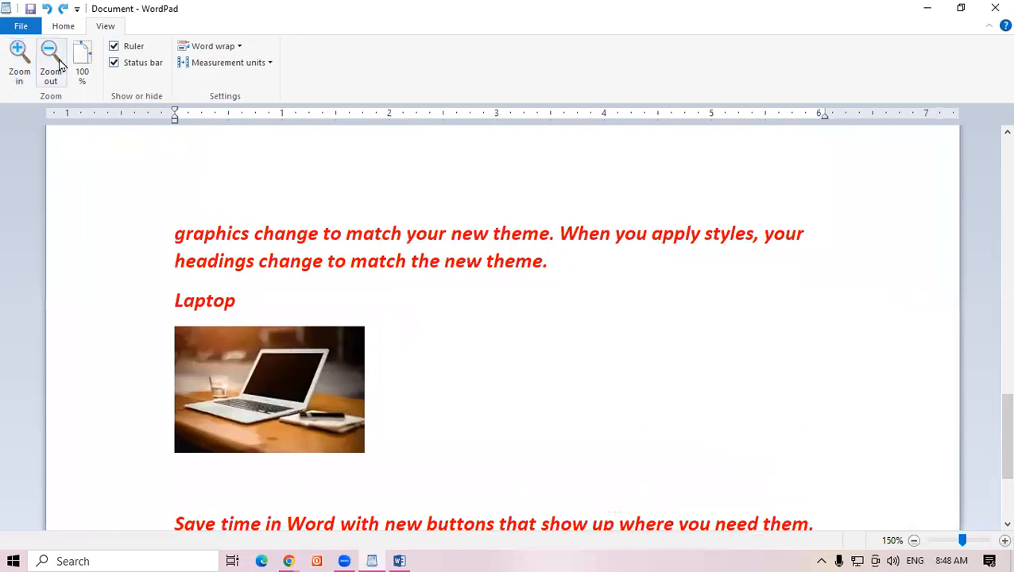
pyautogui.click(57, 64)
pyautogui.click(58, 64)
pyautogui.click(57, 64)
pyautogui.click(57, 63)
# Zoom in on the document to 180% and reset the view to 100%.
pyautogui.click(23, 59)
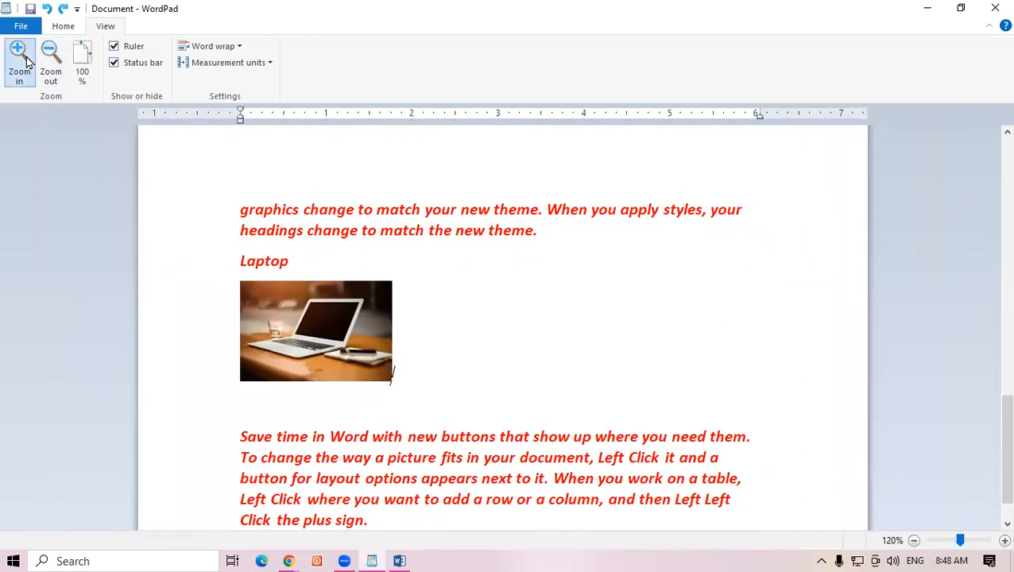
pyautogui.click(24, 60)
pyautogui.click(24, 60)
pyautogui.click(26, 61)
pyautogui.click(27, 62)
pyautogui.click(26, 62)
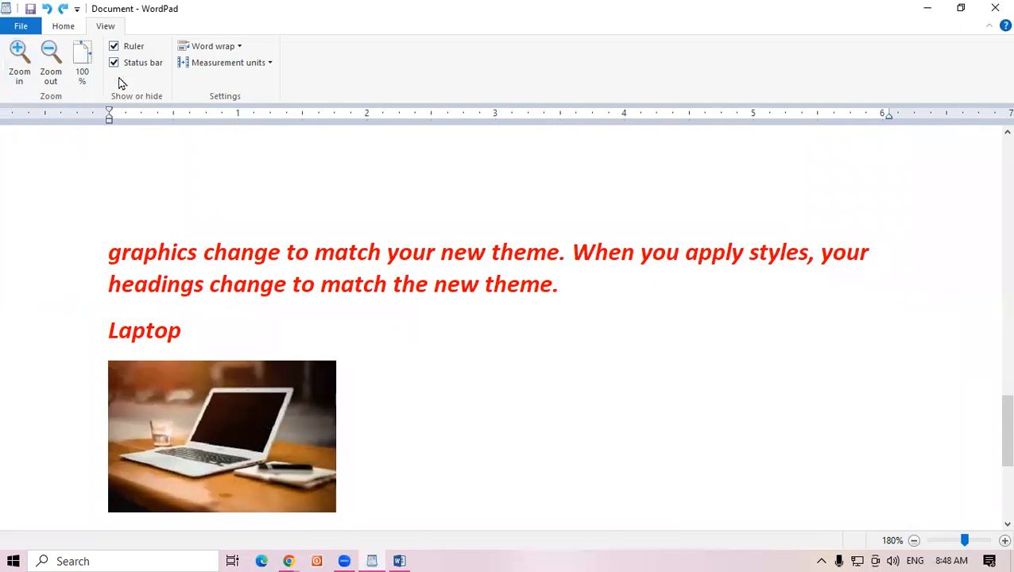
pyautogui.click(84, 56)
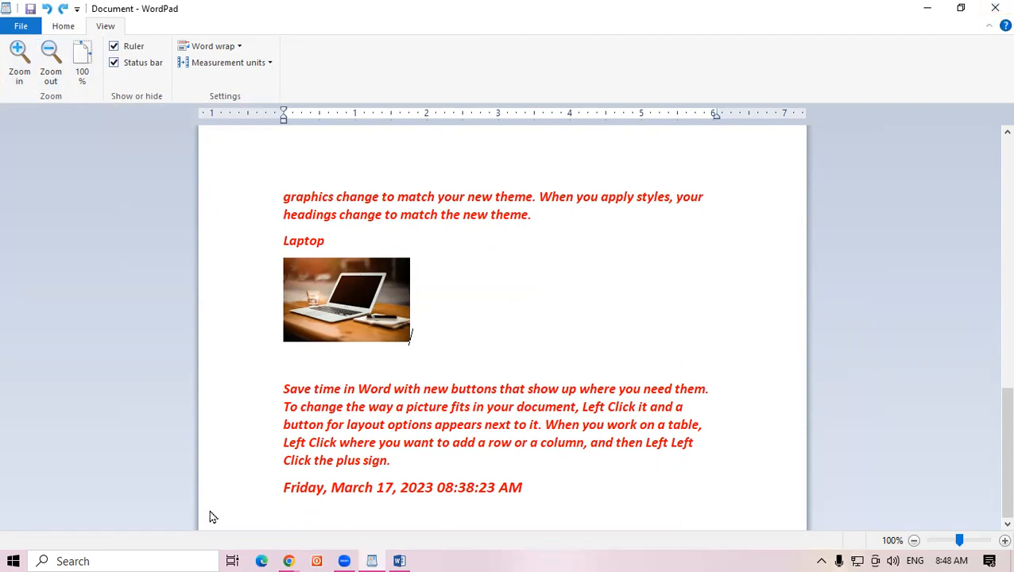
# Hide the status bar, and switch the ruler off and on again.
pyautogui.click(113, 64)
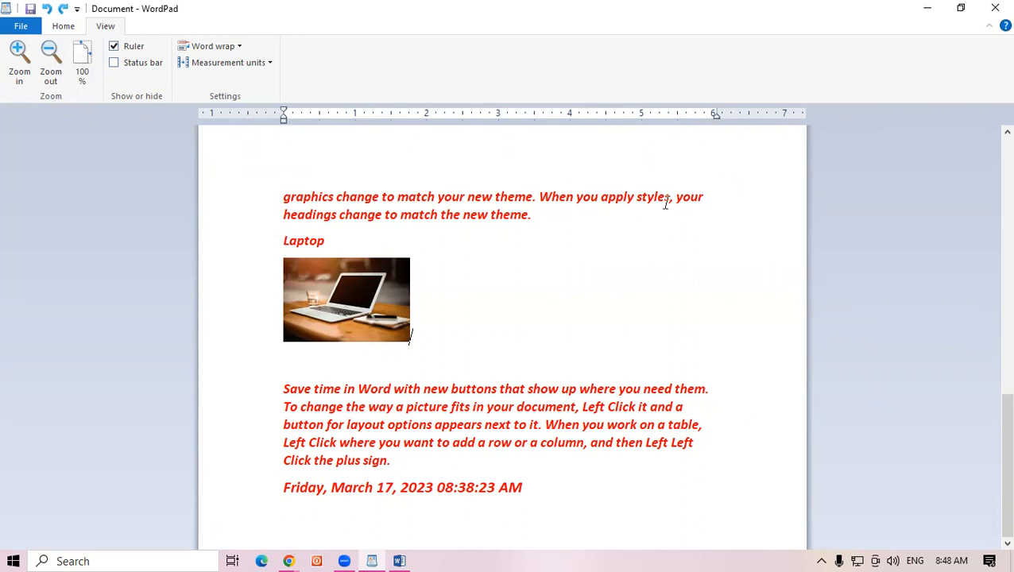
pyautogui.click(114, 47)
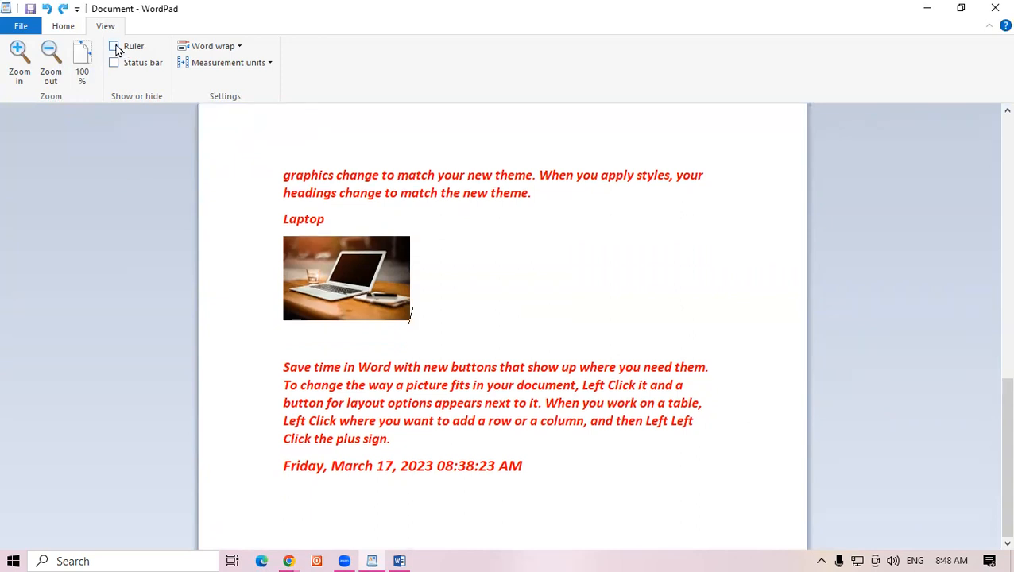
pyautogui.click(115, 46)
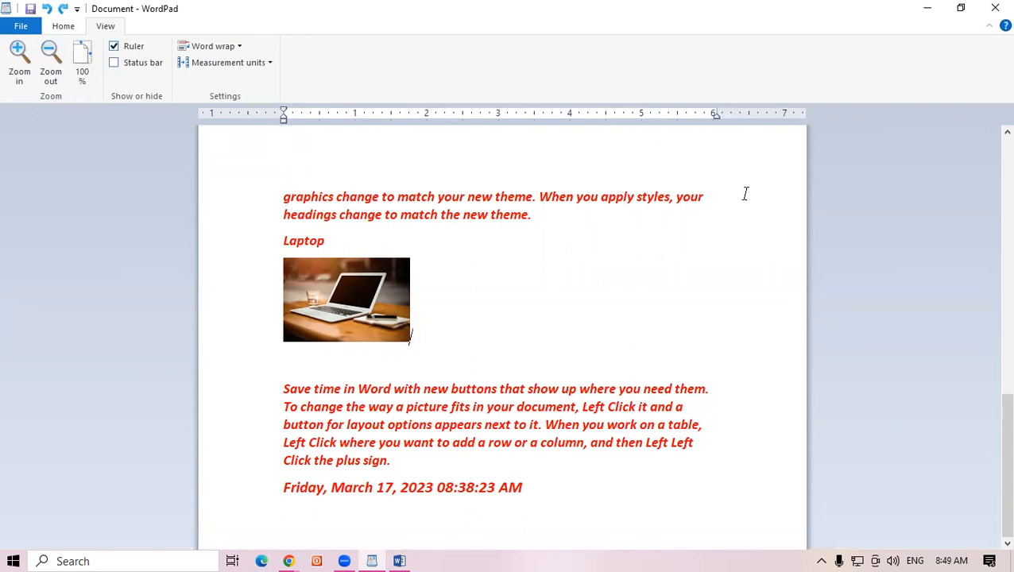
# Set the "graphics change" paragraph's hanging and first-line indents to 2 inches and its right indent to about 5 inches on the ruler.
pyautogui.click(284, 199)
pyautogui.moveTo(286, 120); pyautogui.dragTo(427, 141)
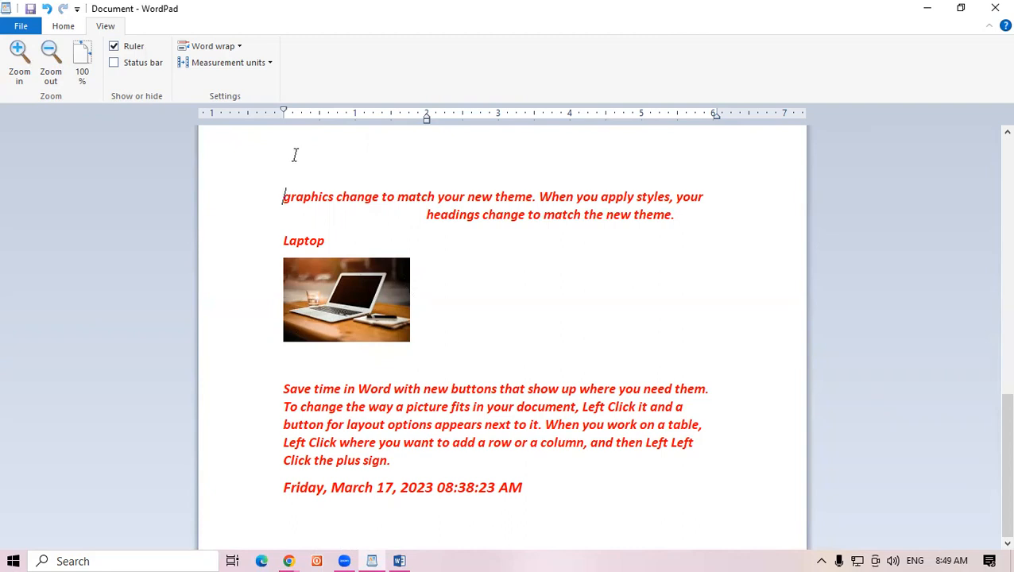
pyautogui.moveTo(286, 113); pyautogui.dragTo(426, 121)
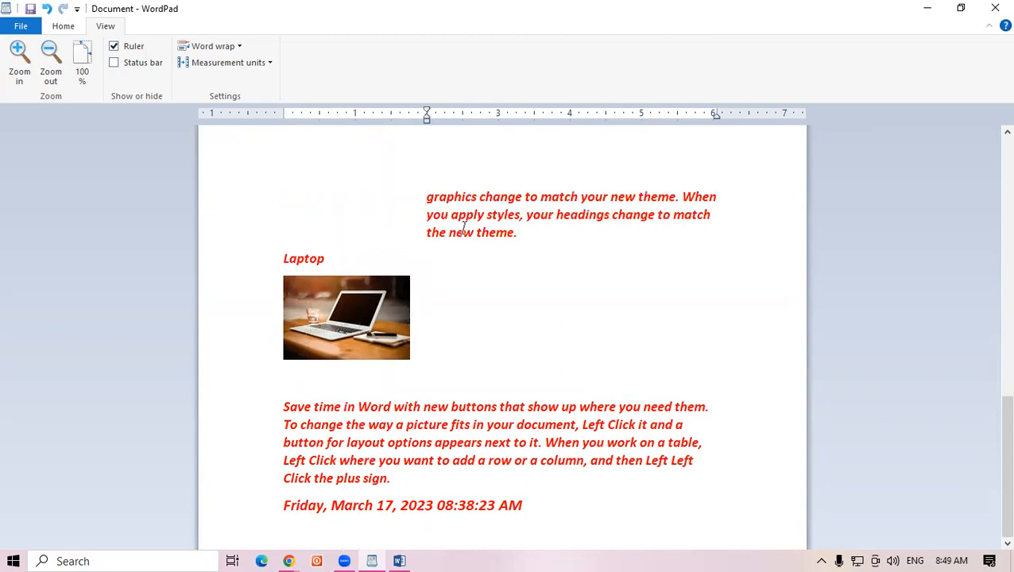
pyautogui.click(750, 197)
pyautogui.moveTo(716, 116); pyautogui.dragTo(638, 119)
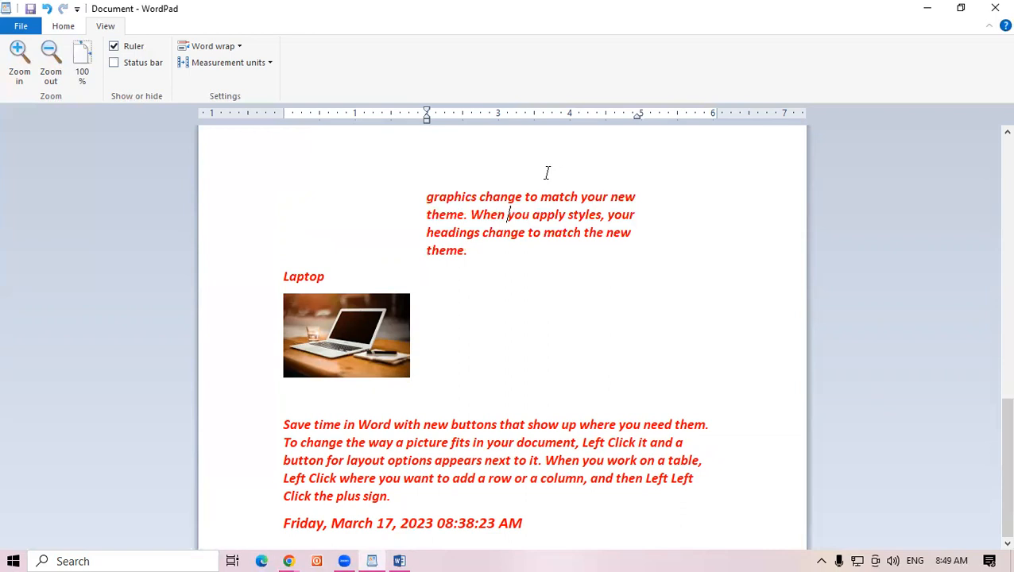
# Toggle the ruler off and on, and return the "graphics change" paragraph's left indents to about 0 and its right indent to about 6 inches.
pyautogui.click(112, 47)
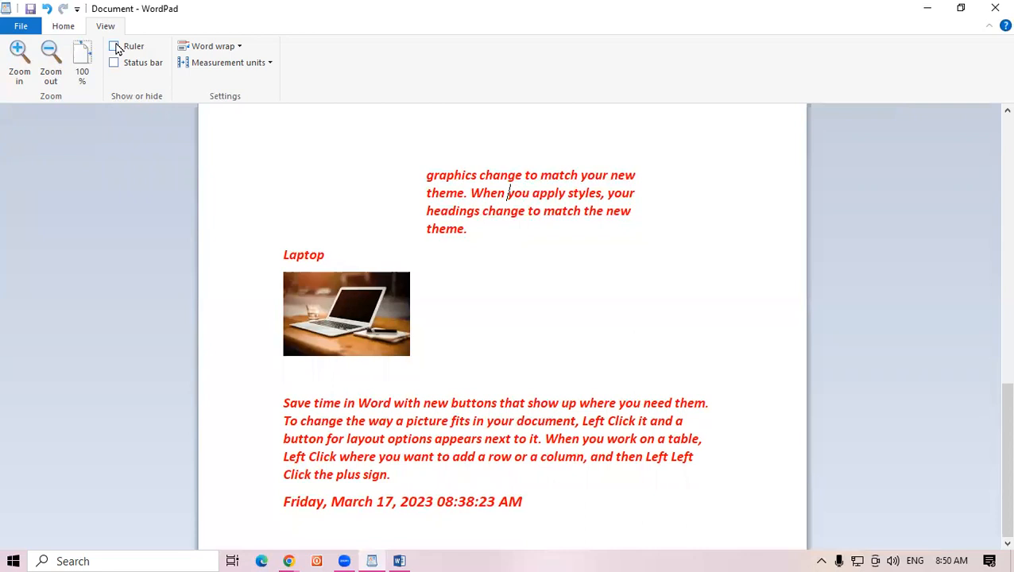
pyautogui.click(113, 47)
pyautogui.click(426, 198)
pyautogui.moveTo(428, 122); pyautogui.dragTo(289, 132)
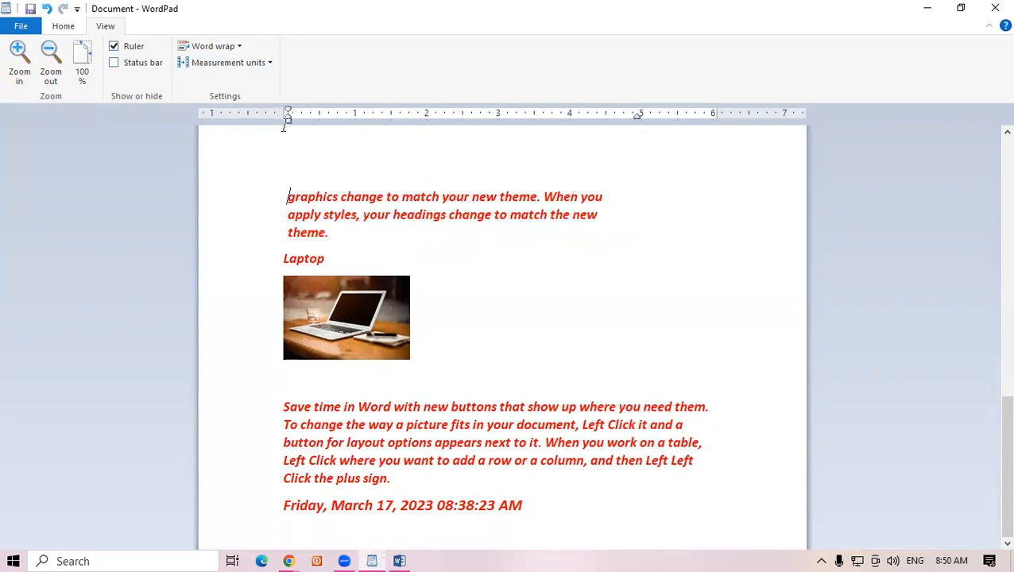
pyautogui.moveTo(640, 116); pyautogui.dragTo(713, 121)
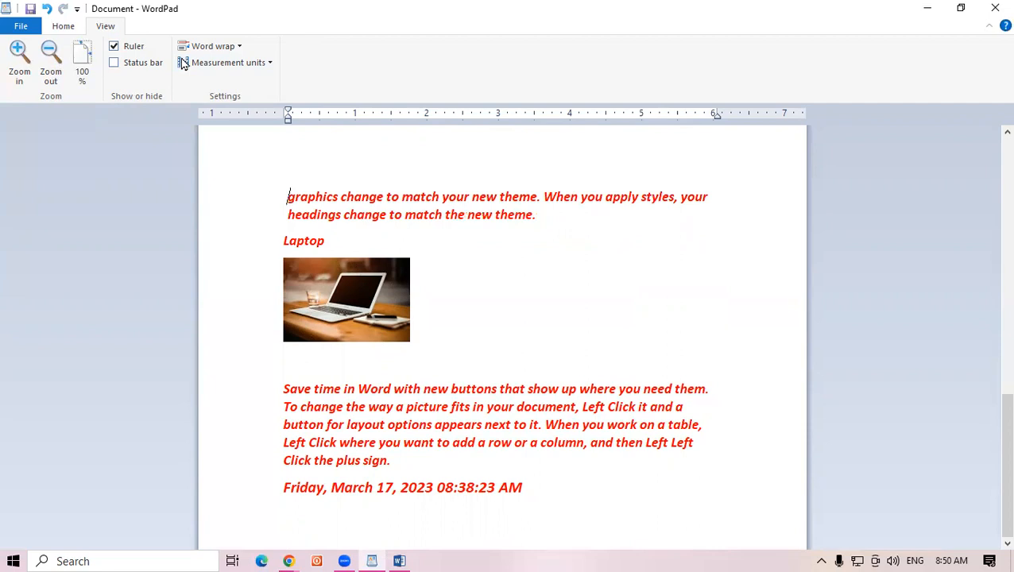
# Set word wrap to No wrap and look along the unwrapped lines.
pyautogui.click(221, 47)
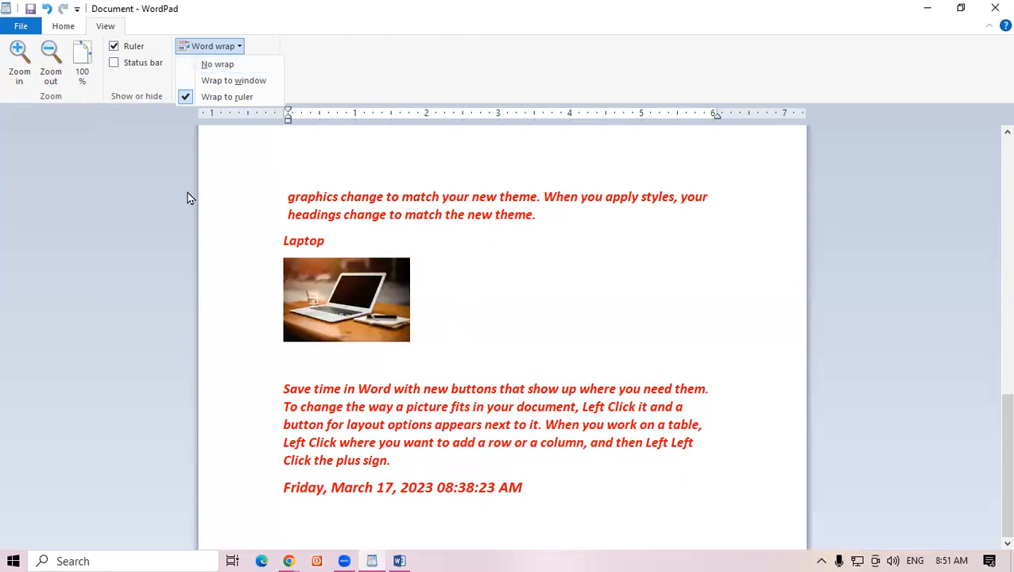
pyautogui.click(234, 68)
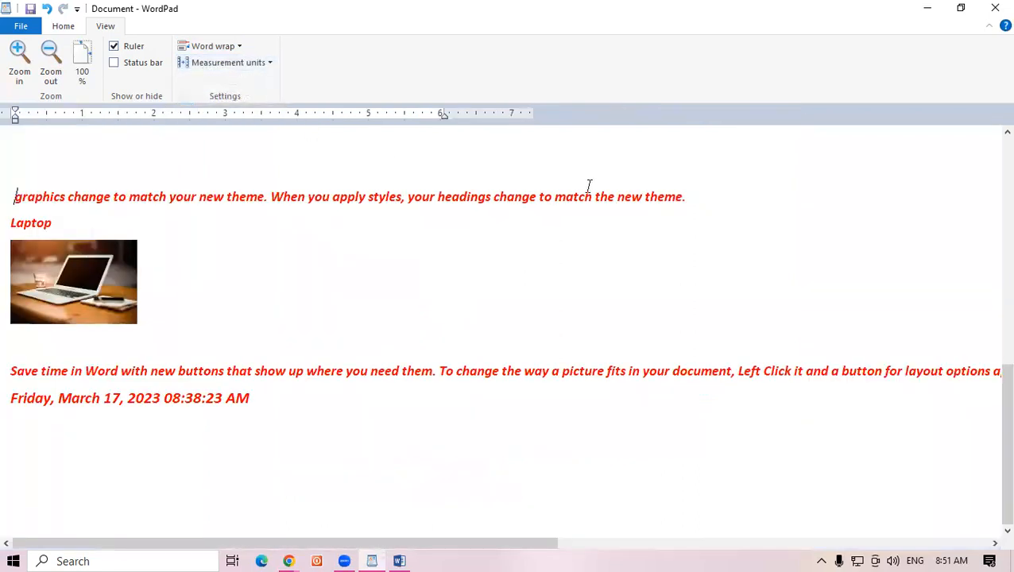
pyautogui.moveTo(538, 550); pyautogui.dragTo(190, 557)
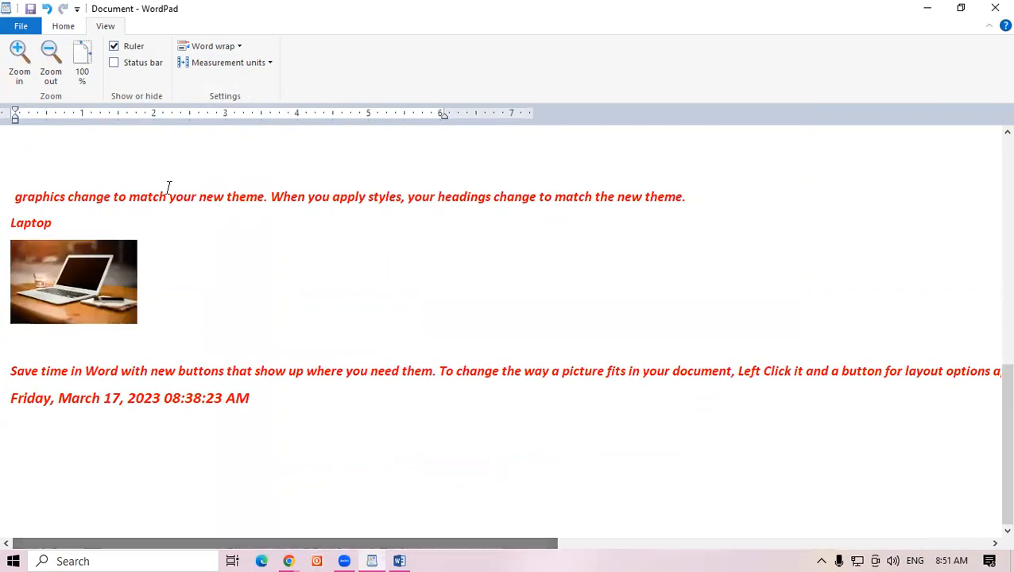
# Switch word wrap to Wrap to ruler, and change it to Wrap to window.
pyautogui.click(221, 46)
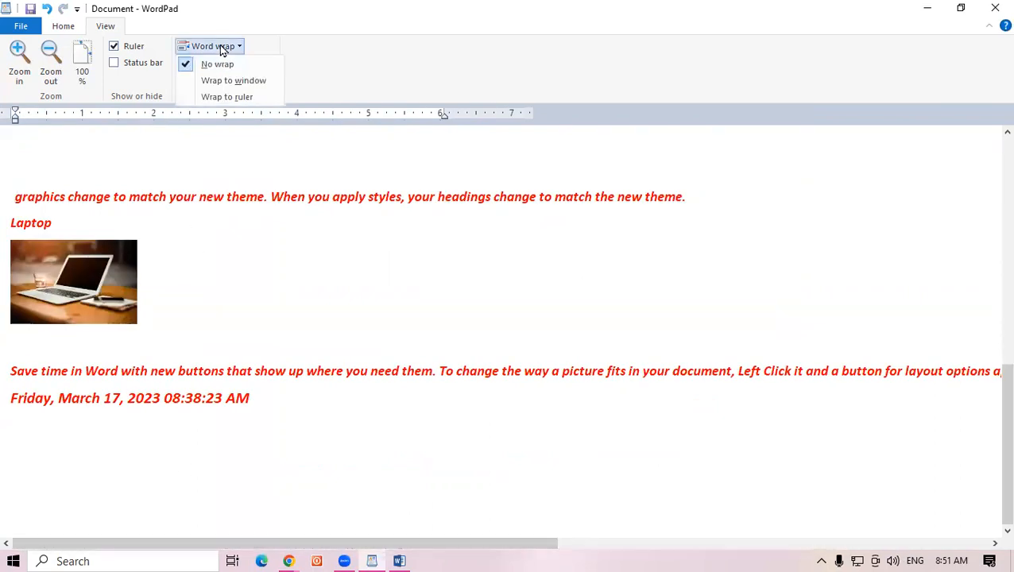
pyautogui.click(219, 97)
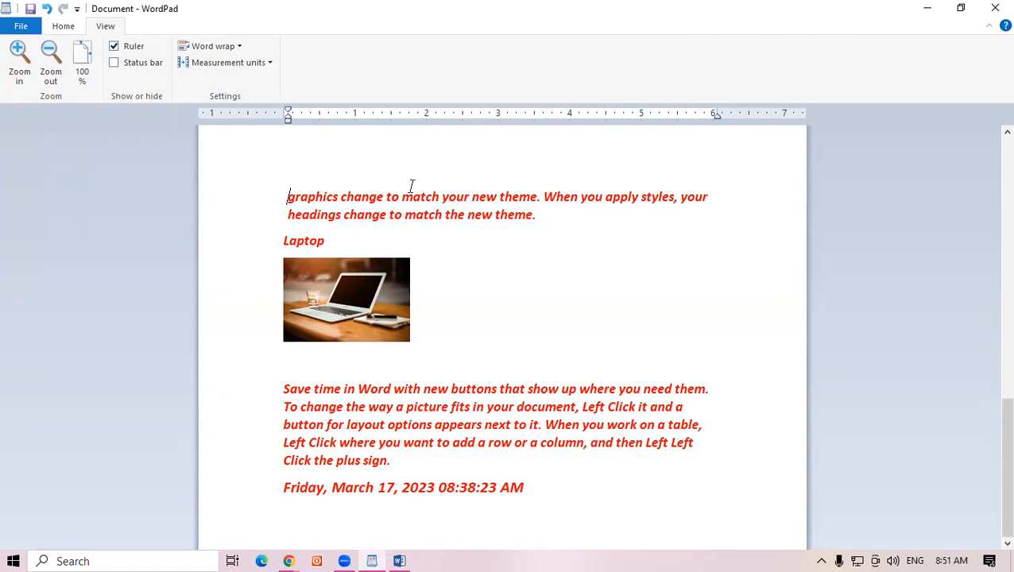
pyautogui.click(225, 46)
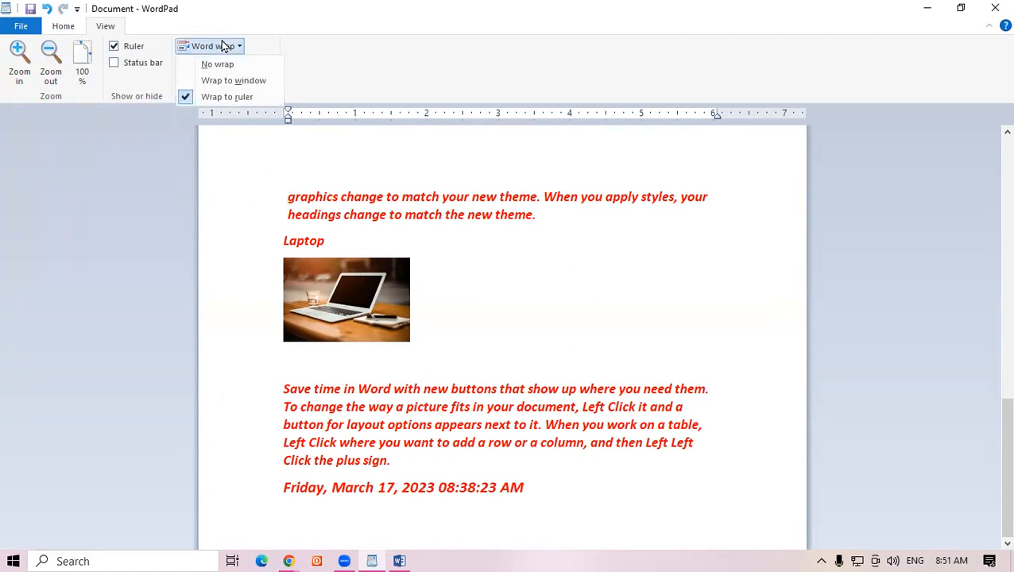
pyautogui.click(226, 81)
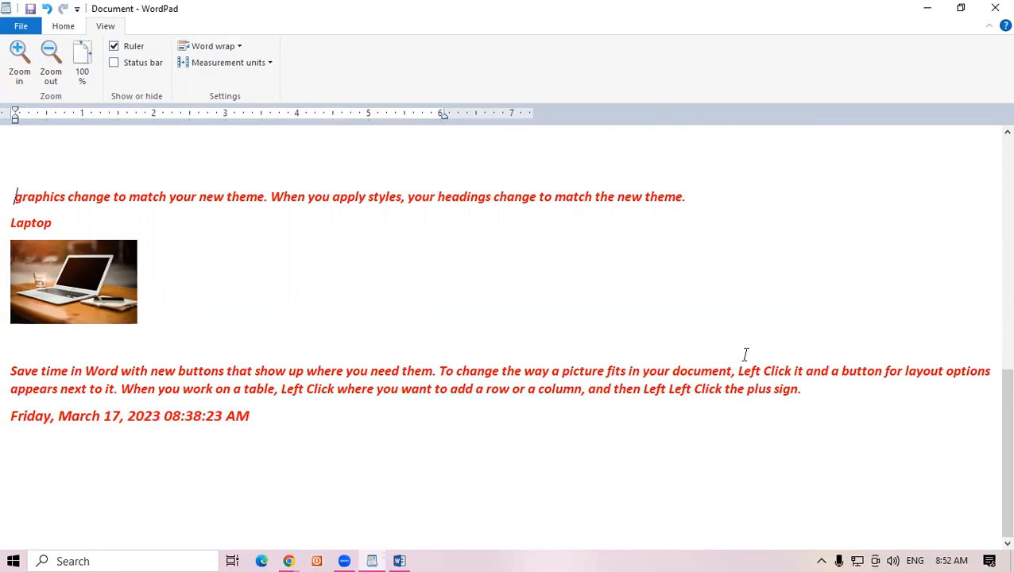
# Change the ruler's measurement units to centimeters and switch them back to inches.
pyautogui.click(240, 64)
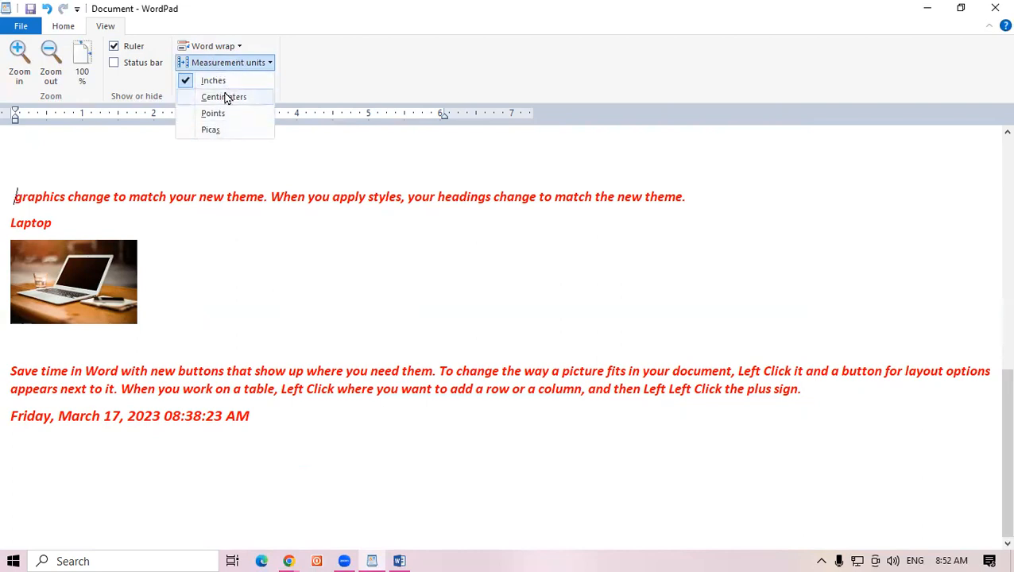
pyautogui.click(226, 97)
pyautogui.click(243, 64)
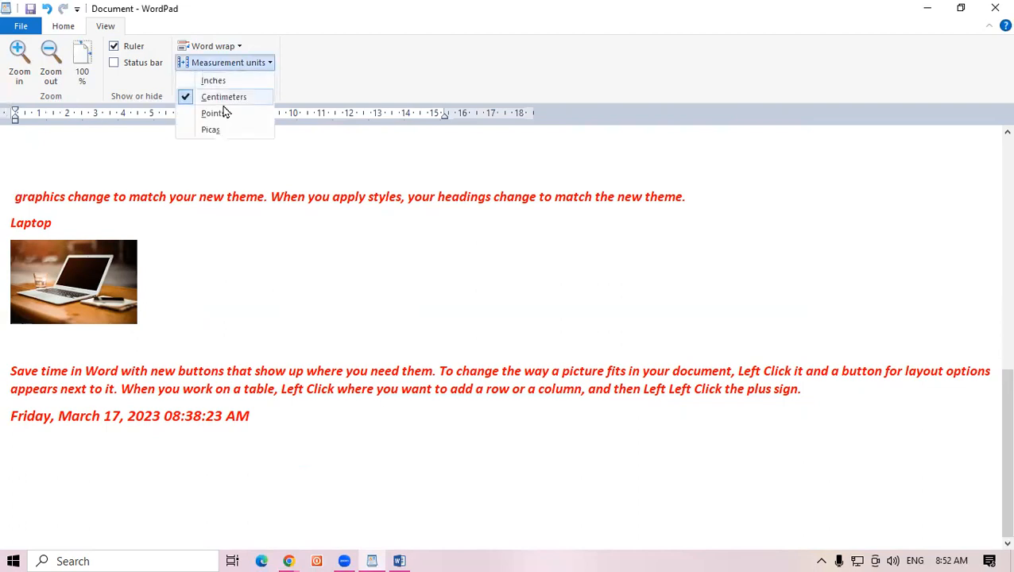
pyautogui.click(215, 81)
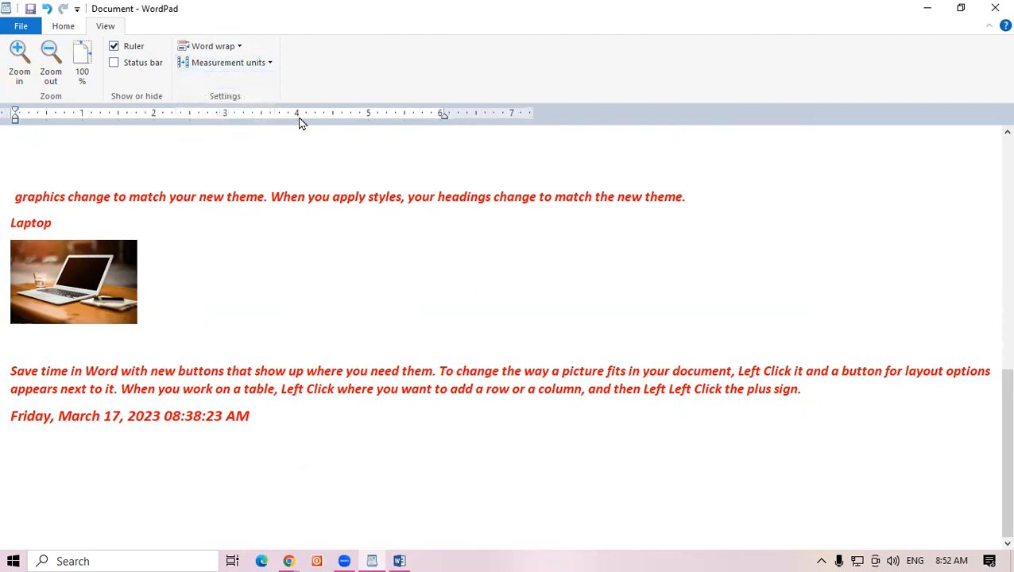